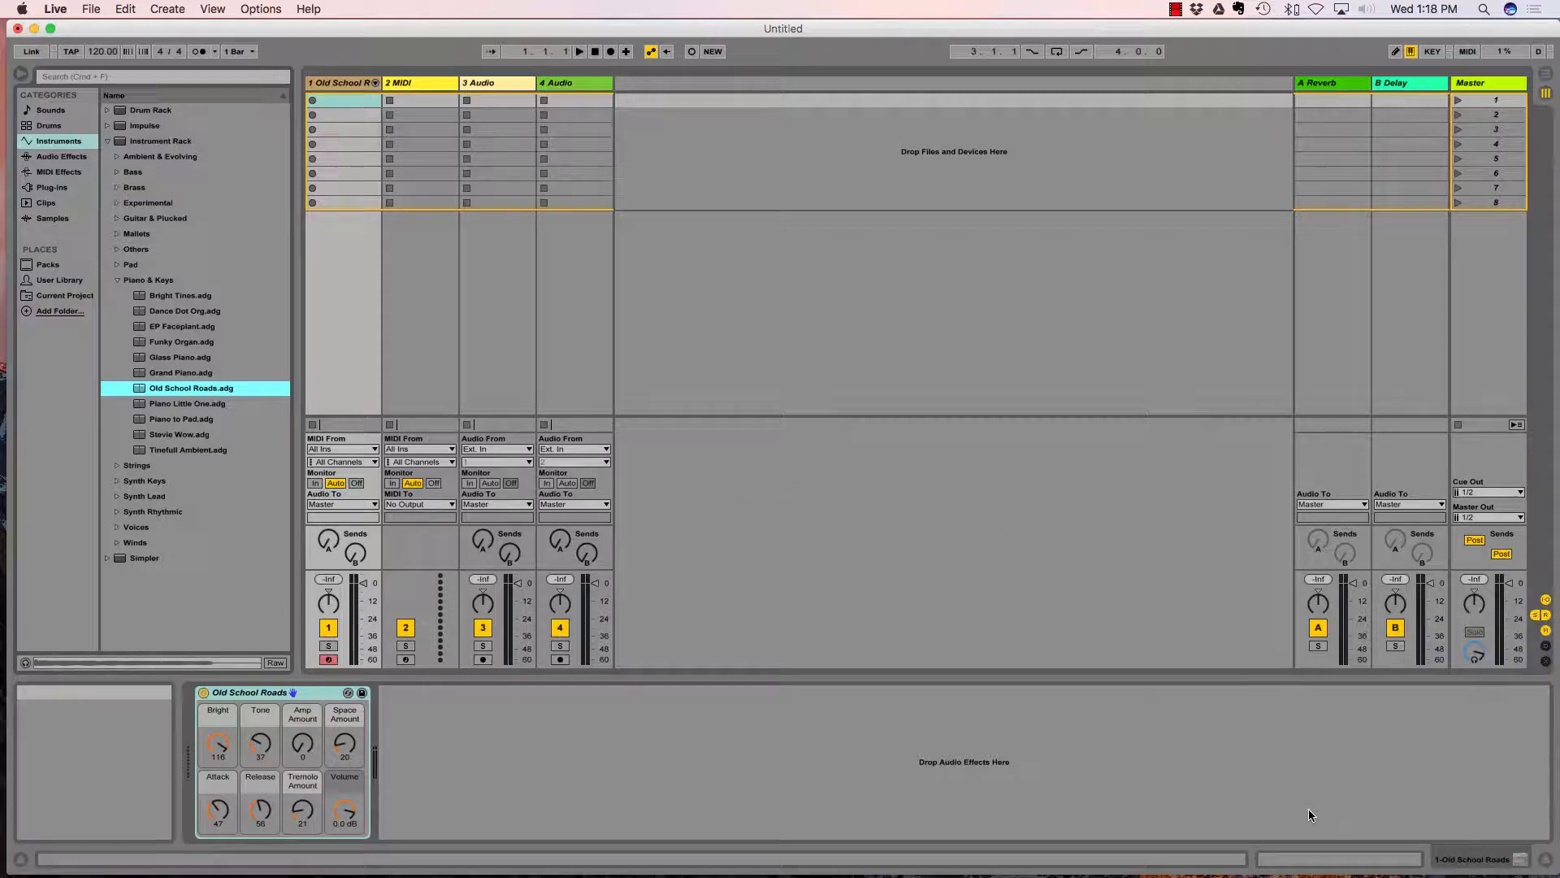
Create an empty MIDI clip in the first slot of the Old School Roads track and enlarge its note editor
key("shift+Tab")
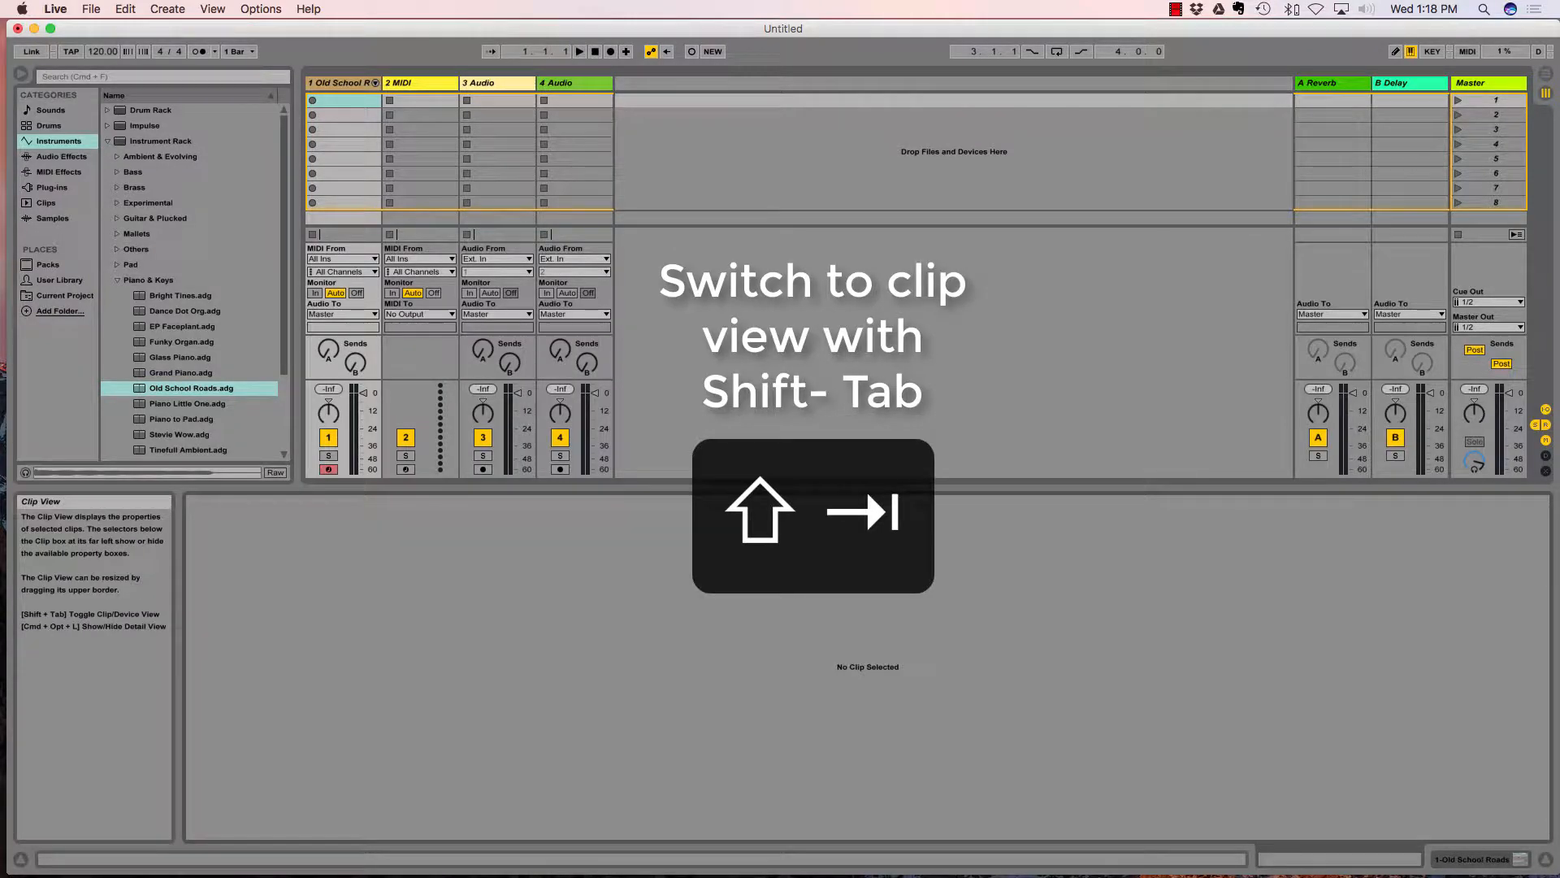
double_click(345, 100)
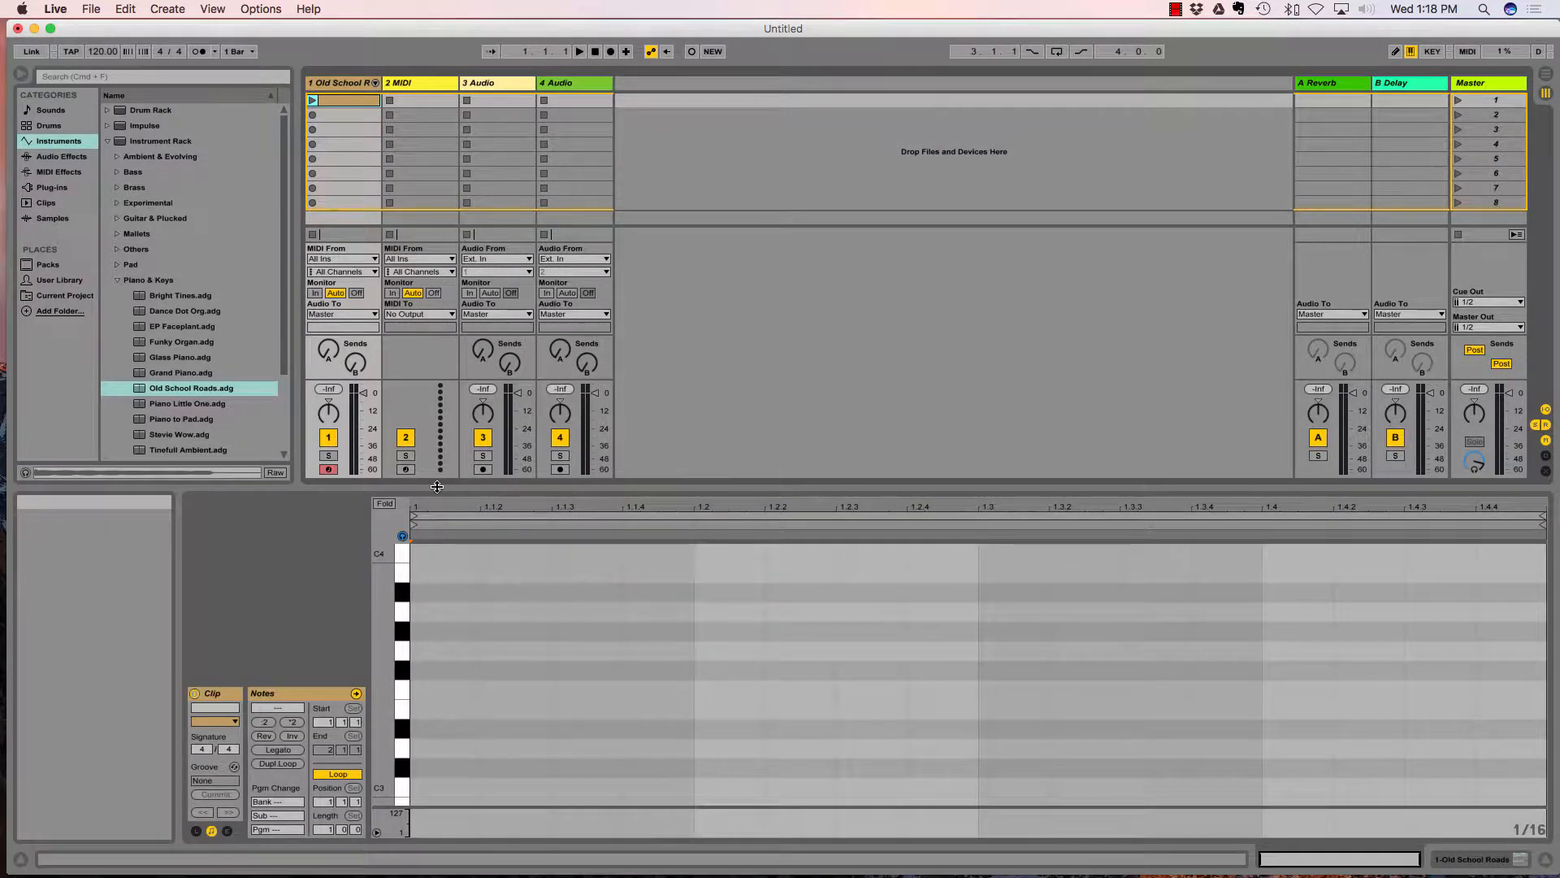
left_click_drag(437, 486, 437, 329)
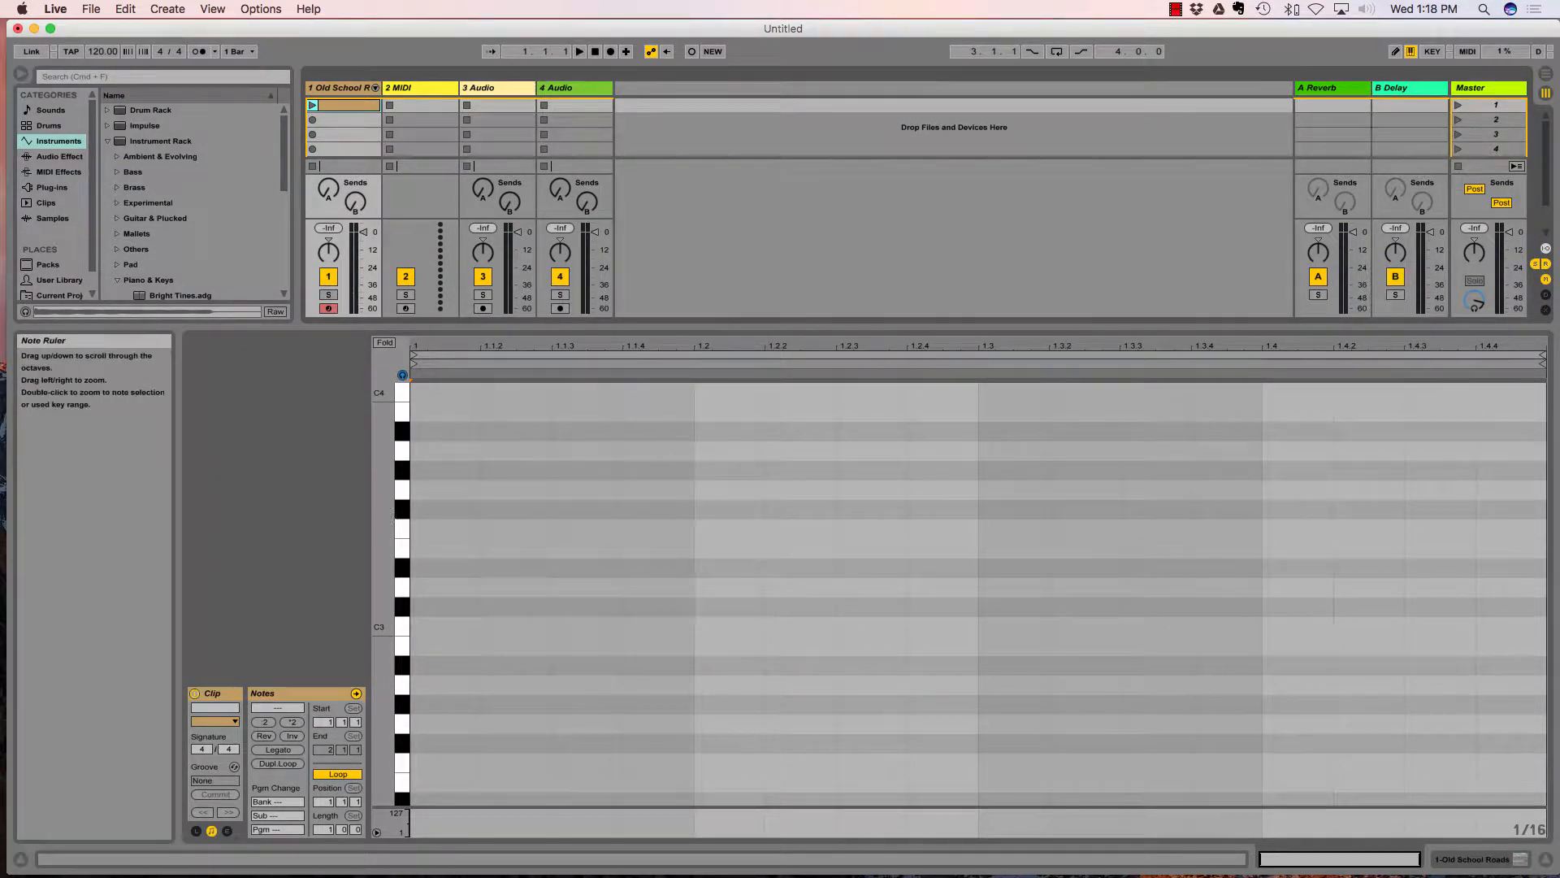
Examine the note editor's octaves from C2 up to C7 and return to the C3–C4 range
mouse_move(392, 518)
left_mouse_down()
mouse_move(361, 518)
mouse_move(391, 518)
left_mouse_up()
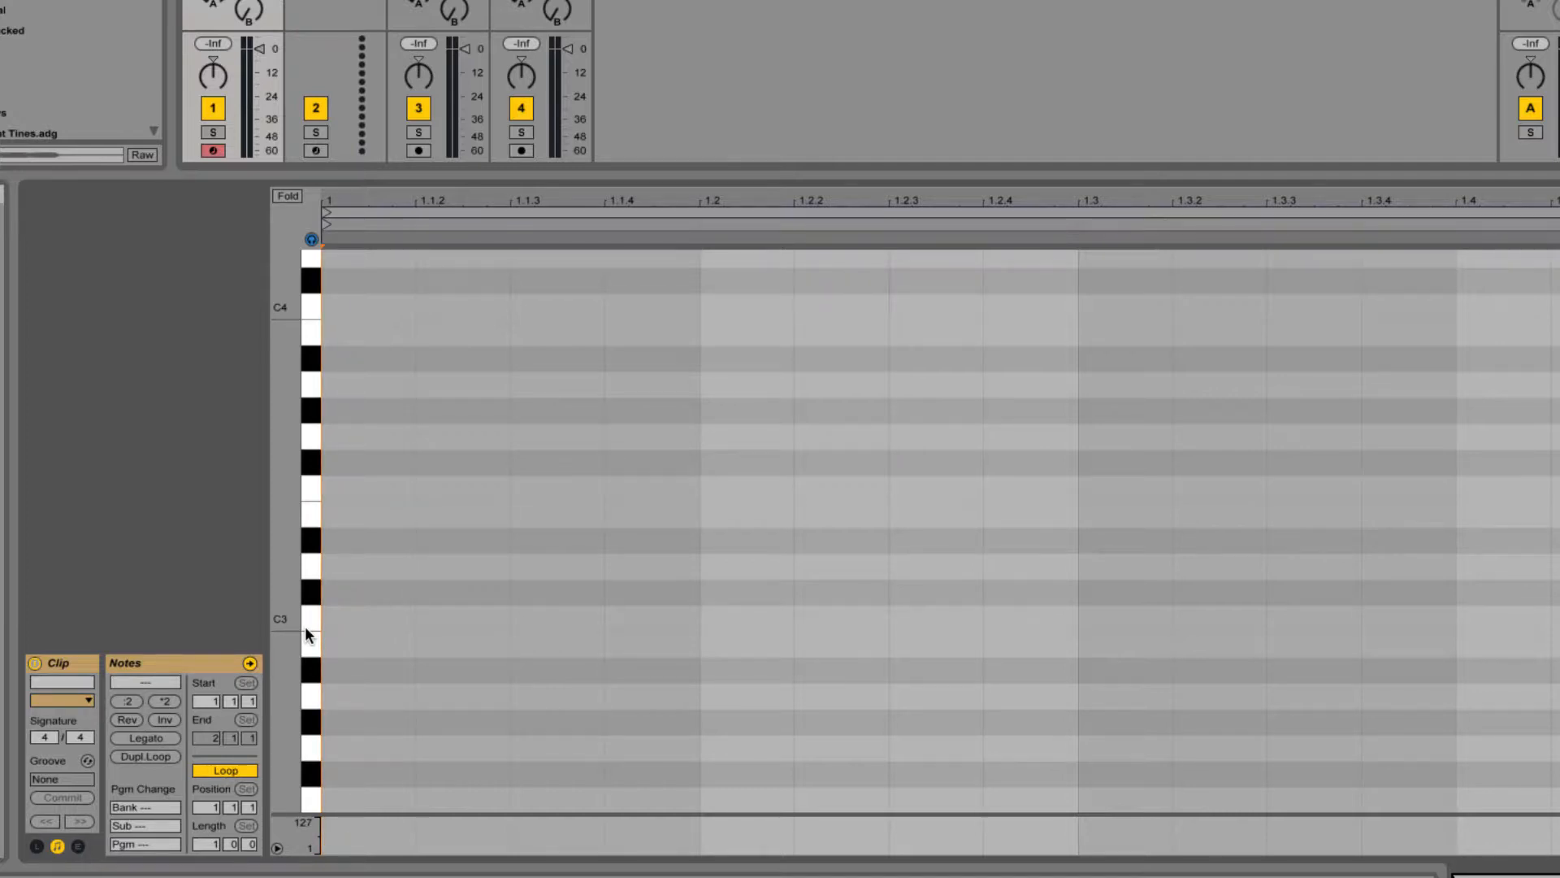
scroll(305, 627, "up", 1)
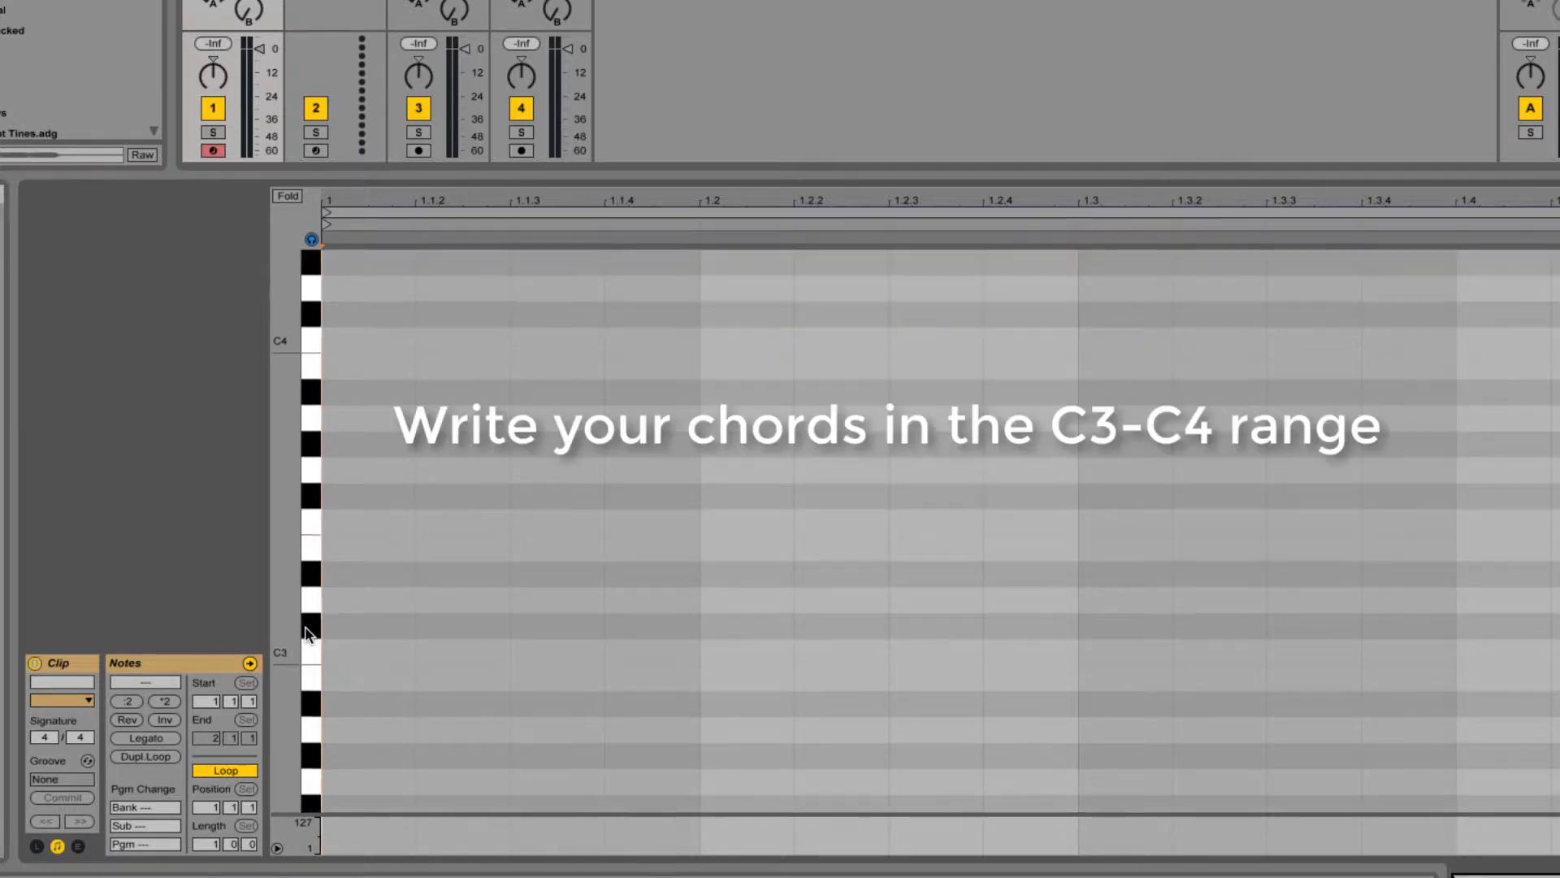
scroll(305, 627, "up", 1)
scroll(306, 628, "up", 1)
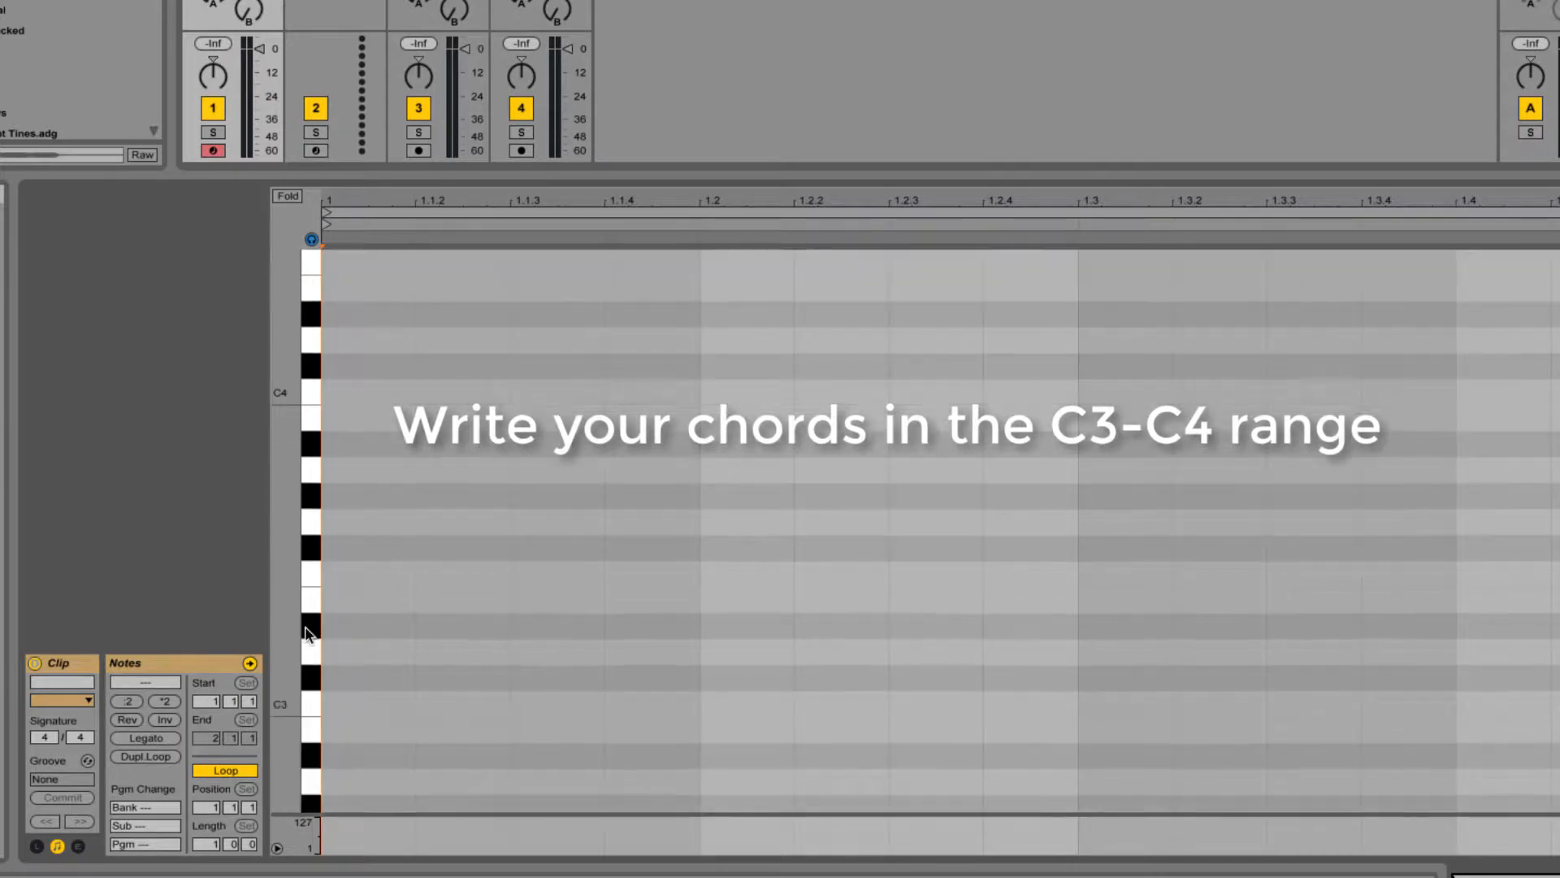
scroll(307, 633, "down", 15)
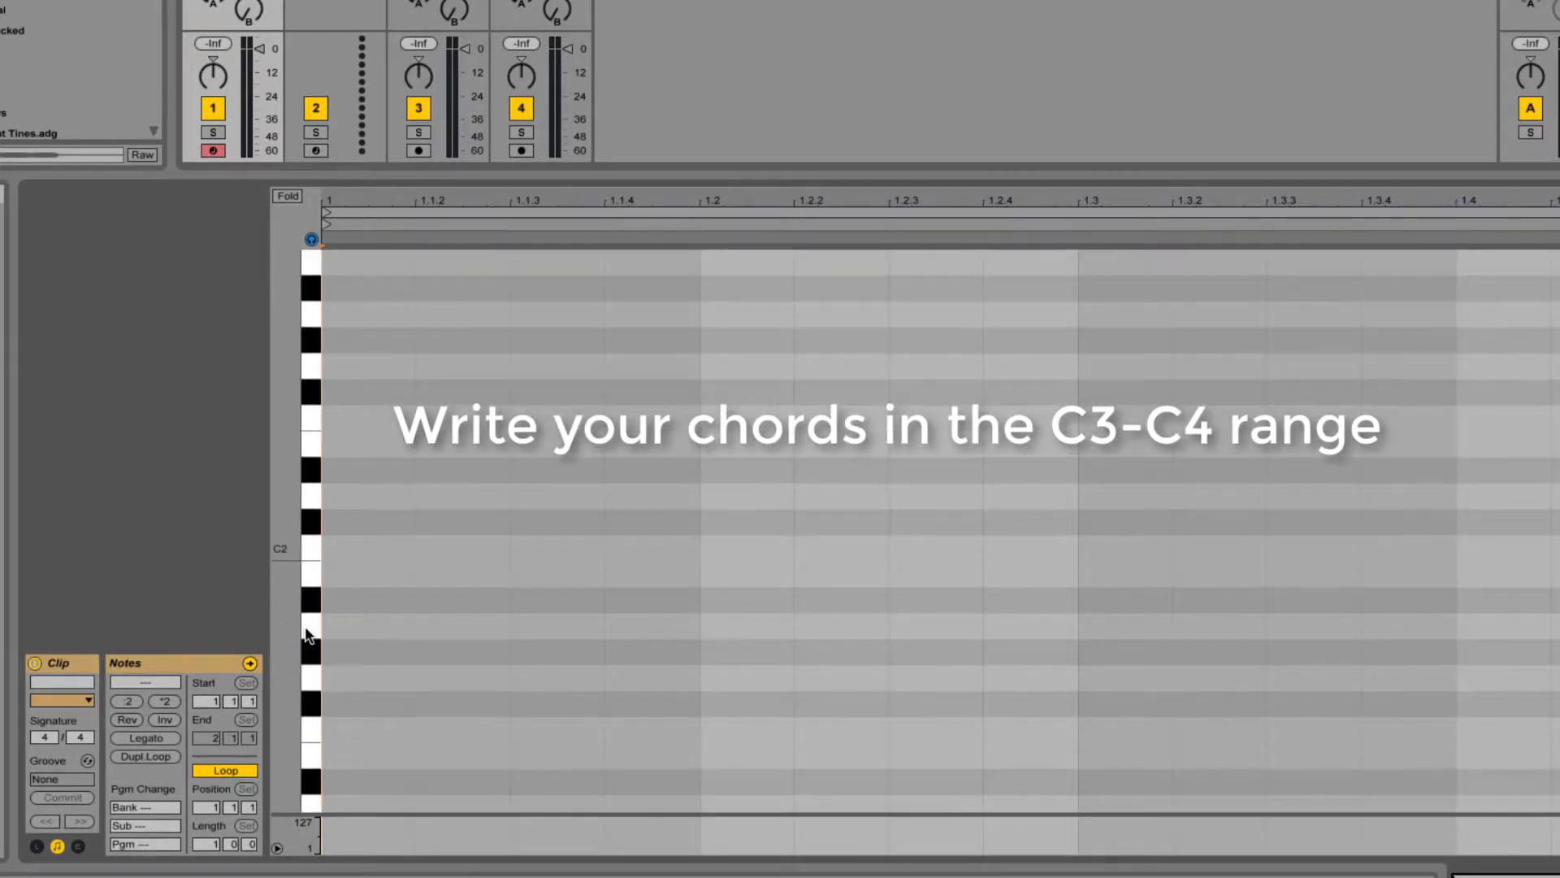
scroll(306, 633, "up", 4)
scroll(307, 633, "up", 4)
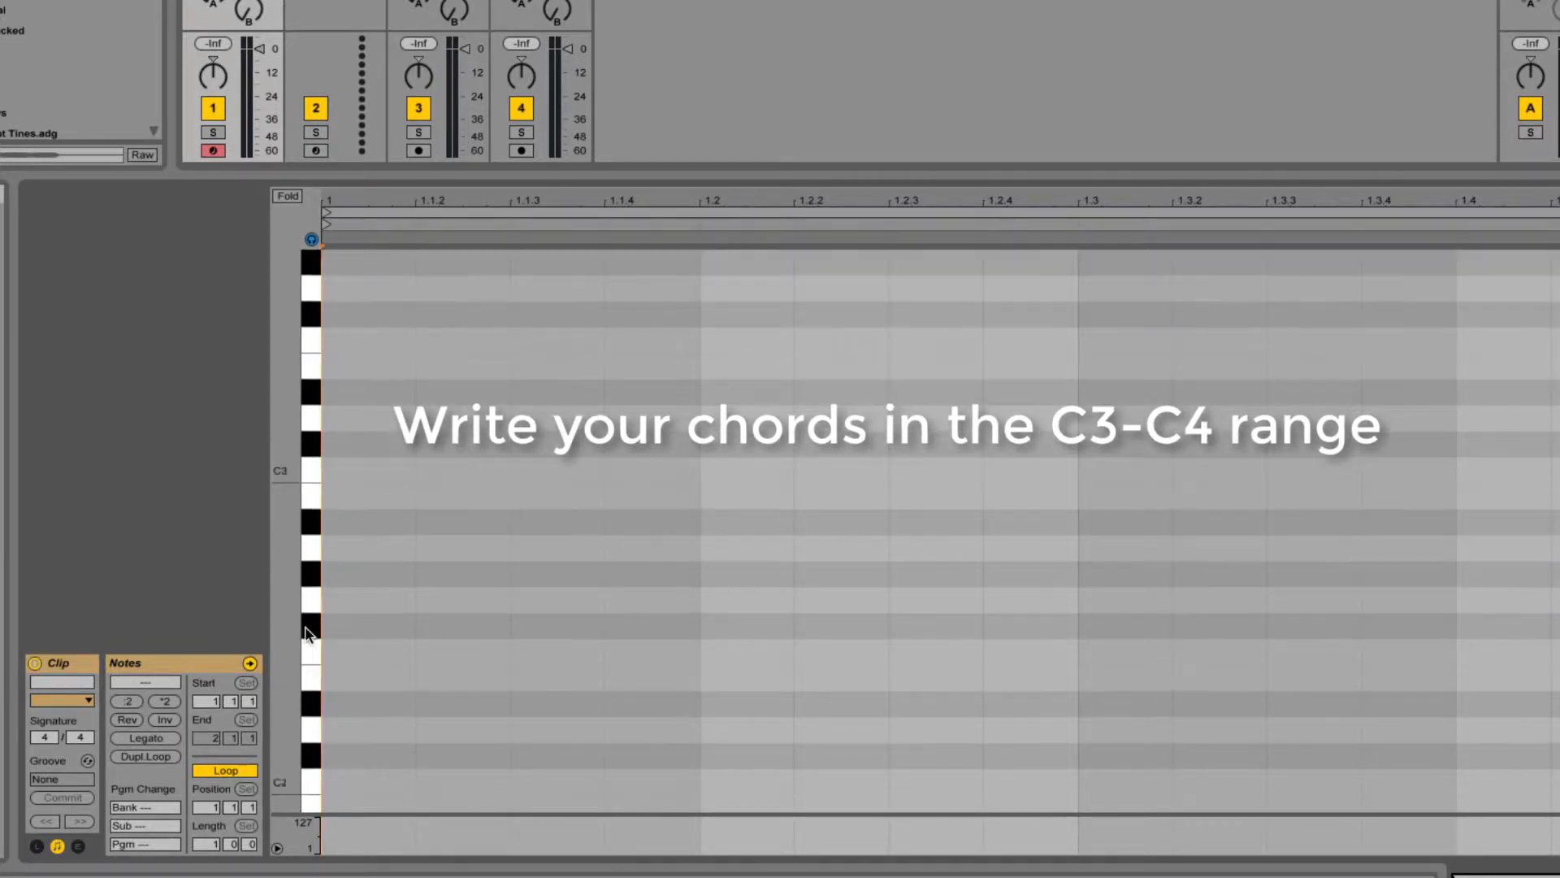
scroll(307, 633, "up", 5)
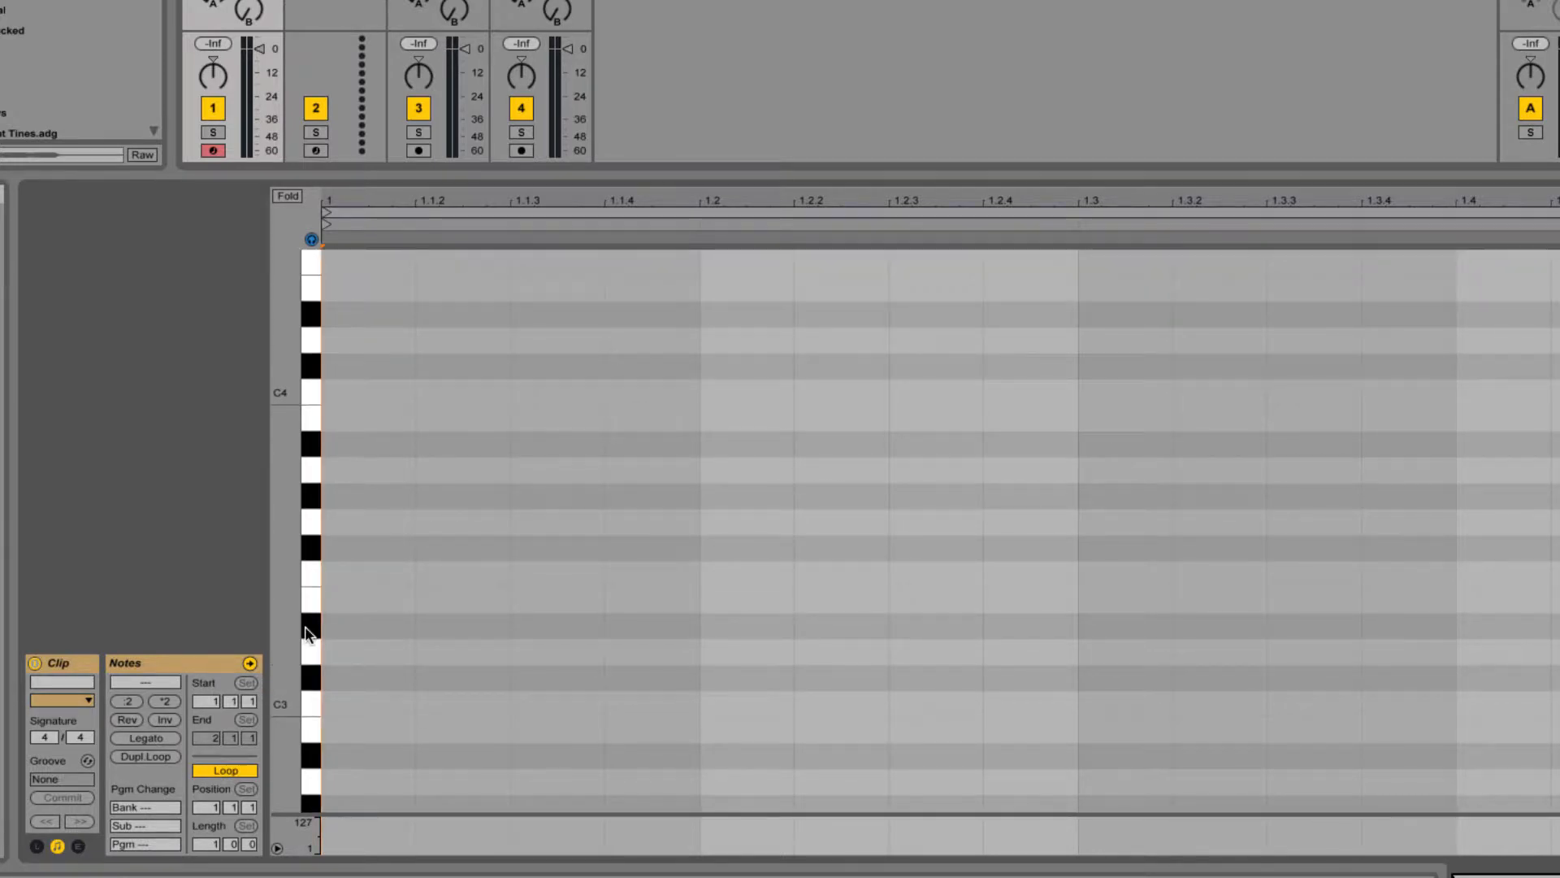
scroll(306, 633, "up", 15)
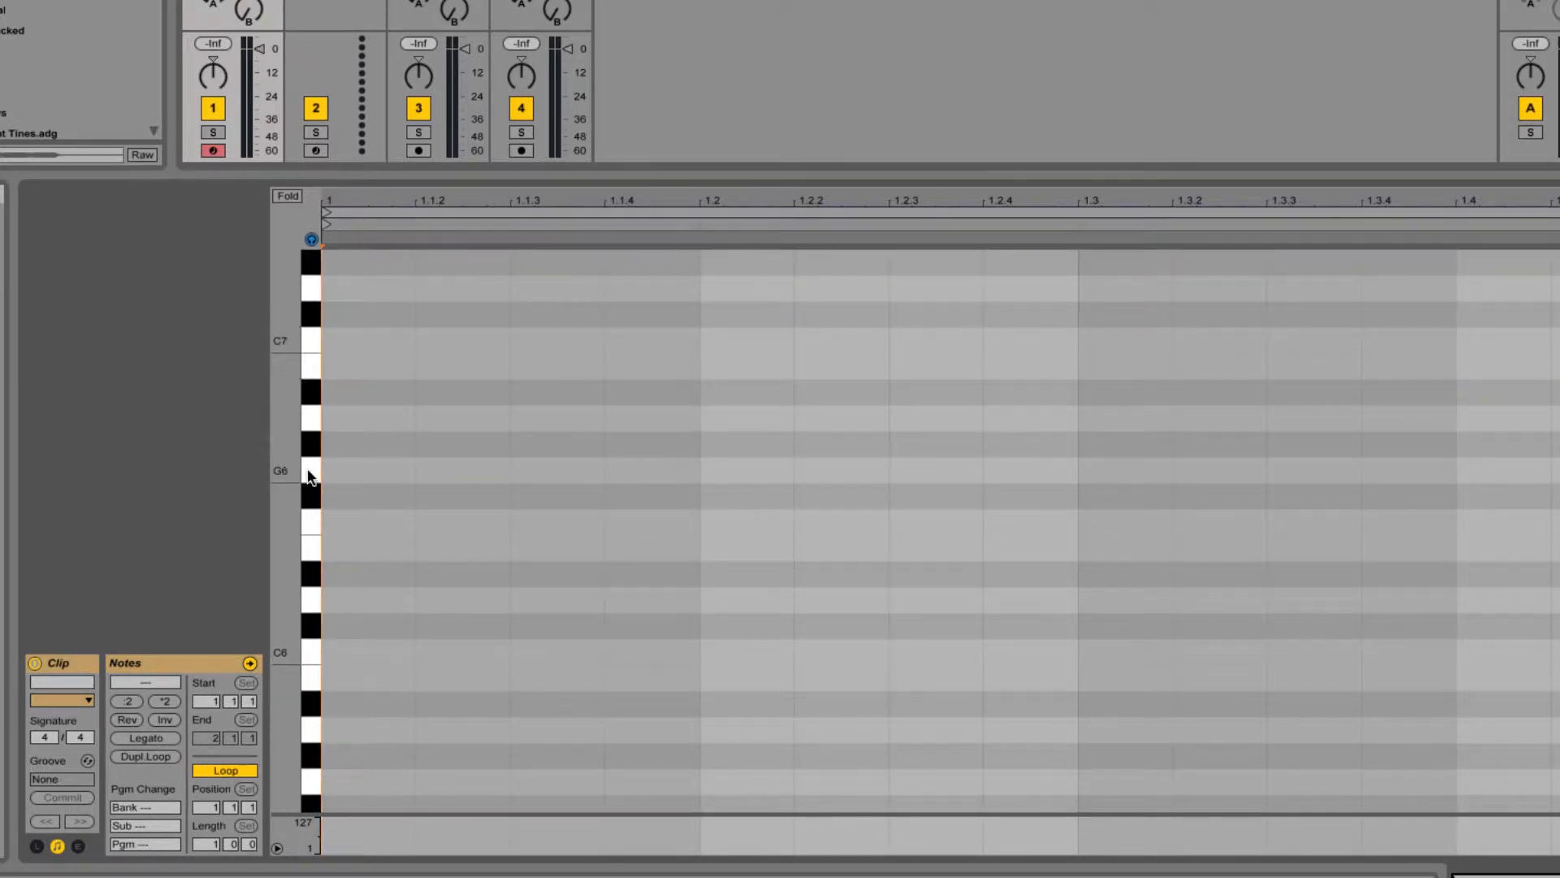
scroll(309, 476, "down", 20)
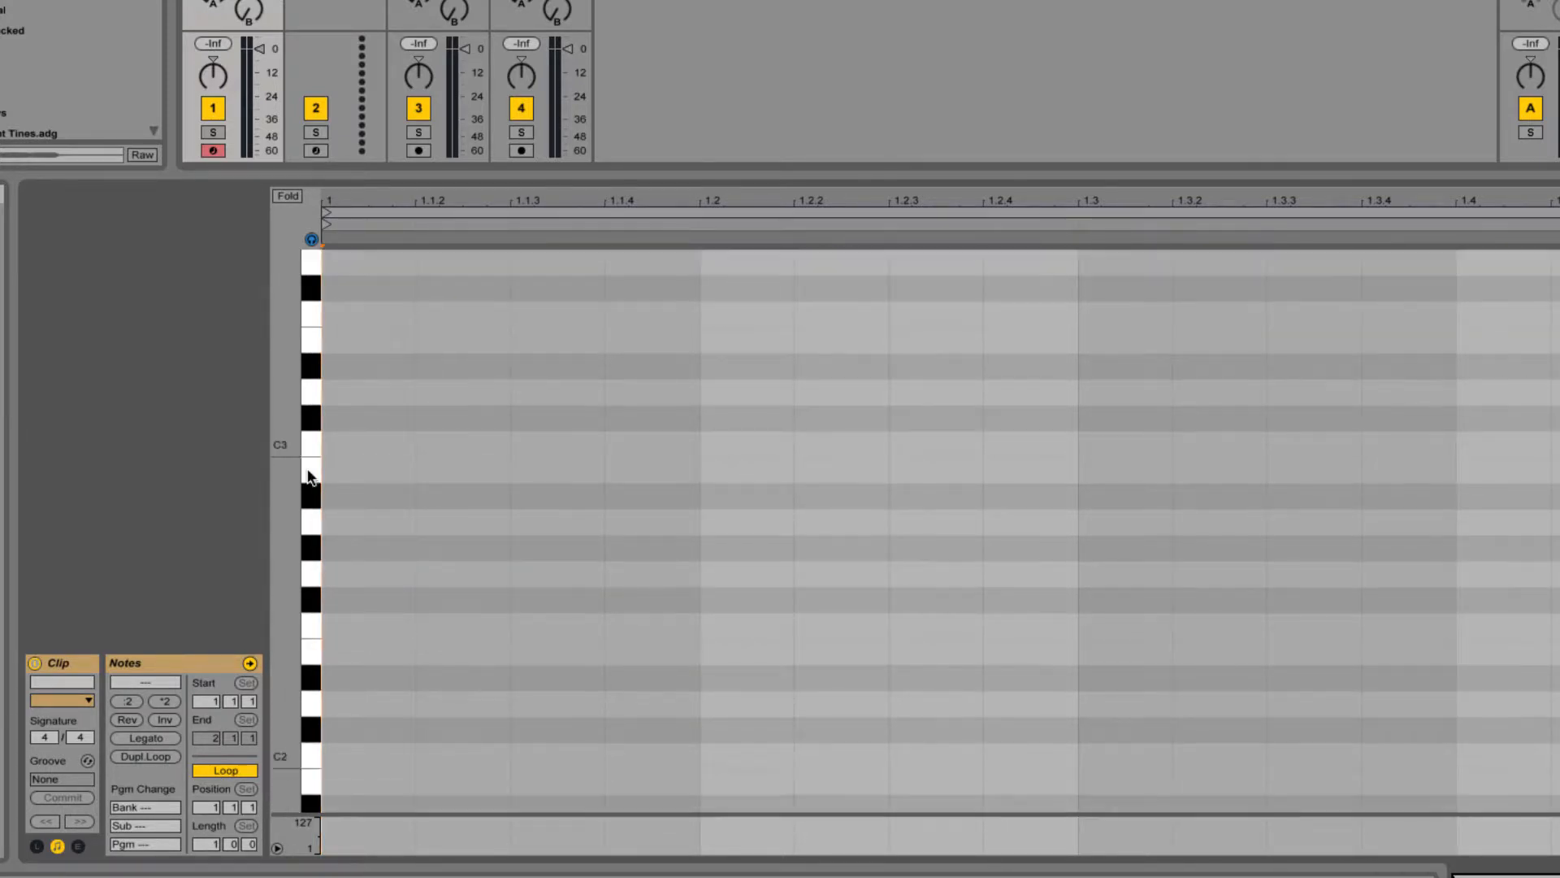
scroll(308, 476, "up", 8)
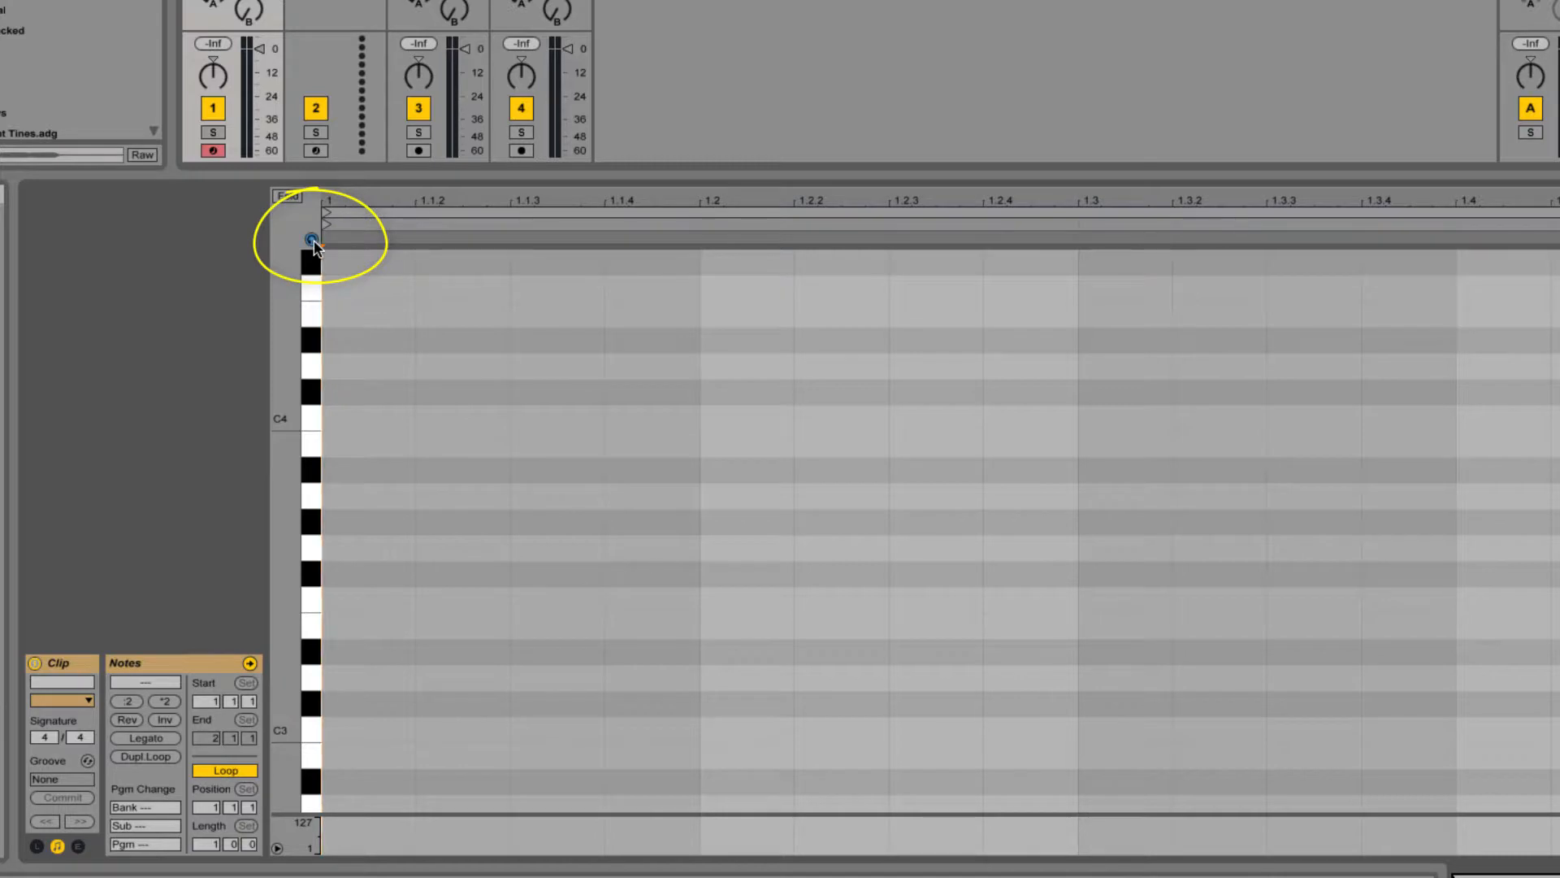
Audition the C4 and C1 keys on the piano roll to compare octaves
left_click(314, 425)
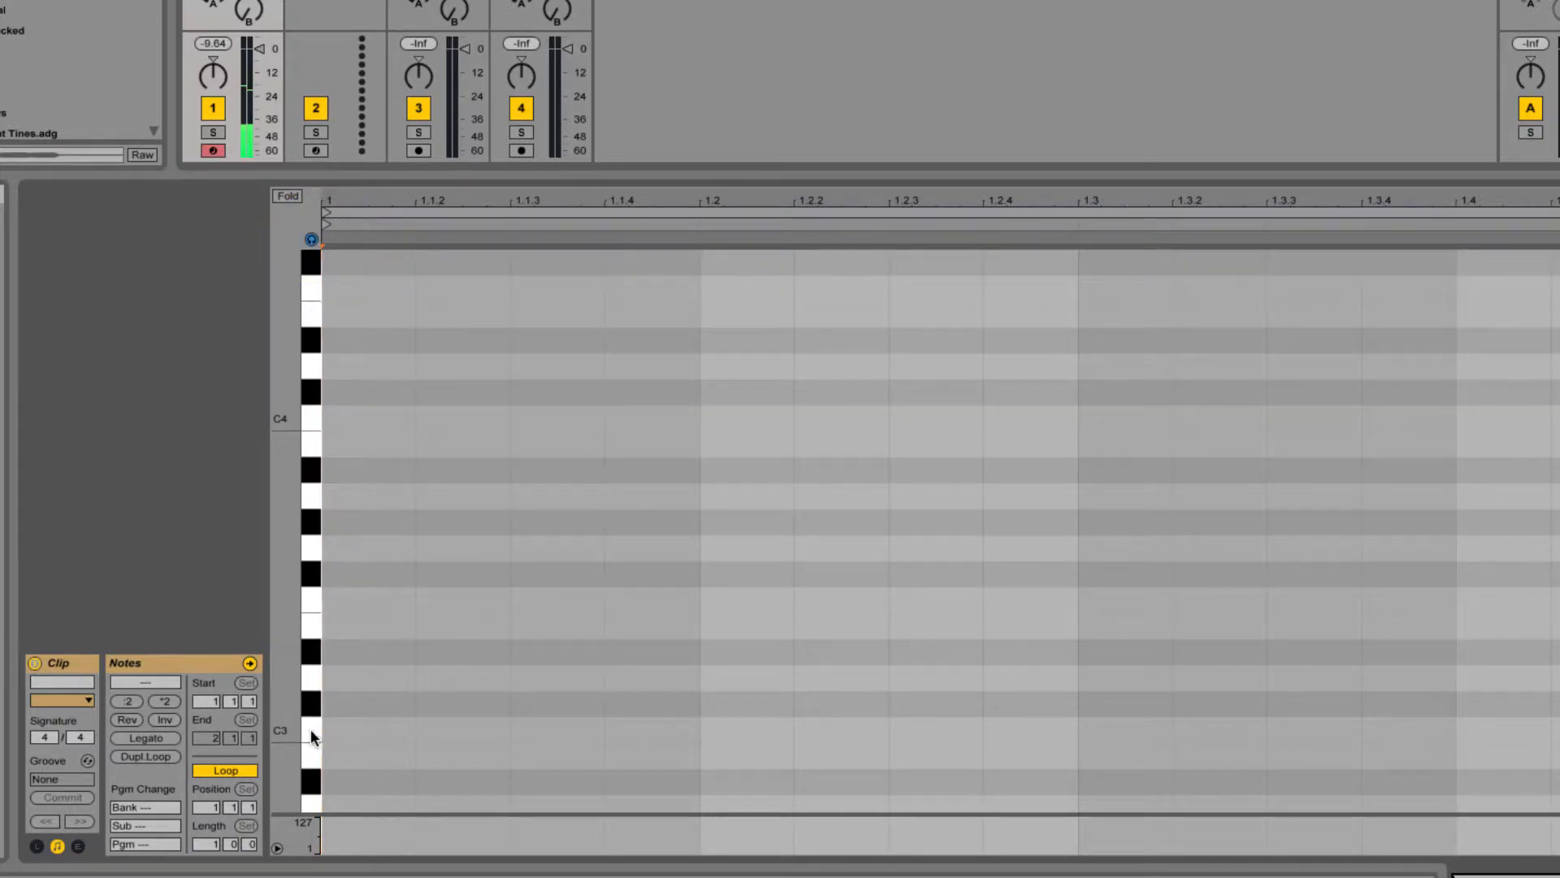
scroll(312, 748, "down", 5)
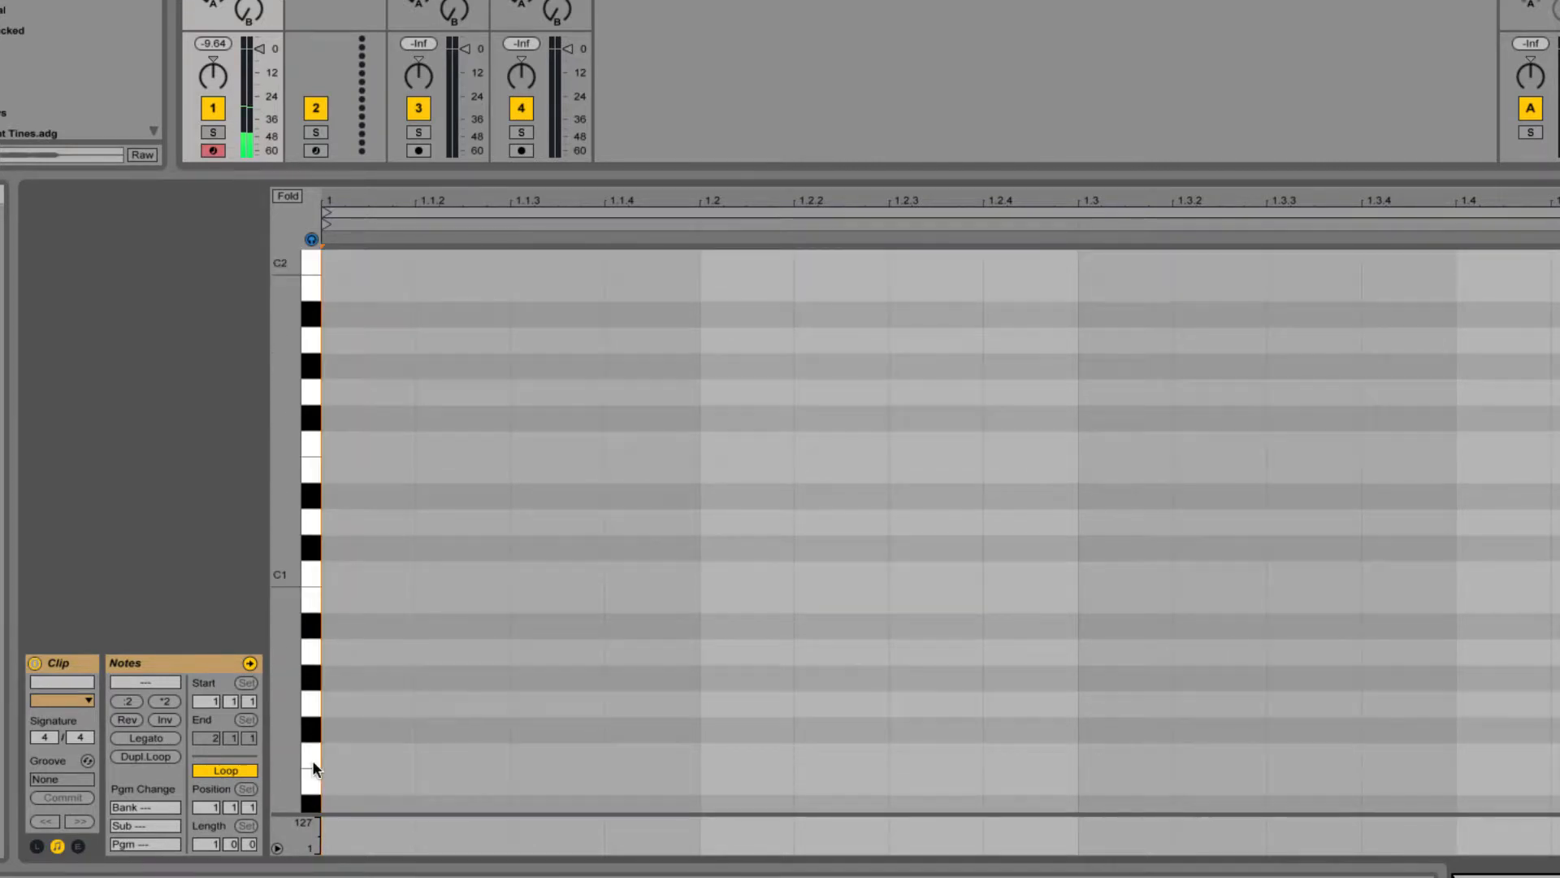
left_click(307, 578)
scroll(307, 581, "up", 3)
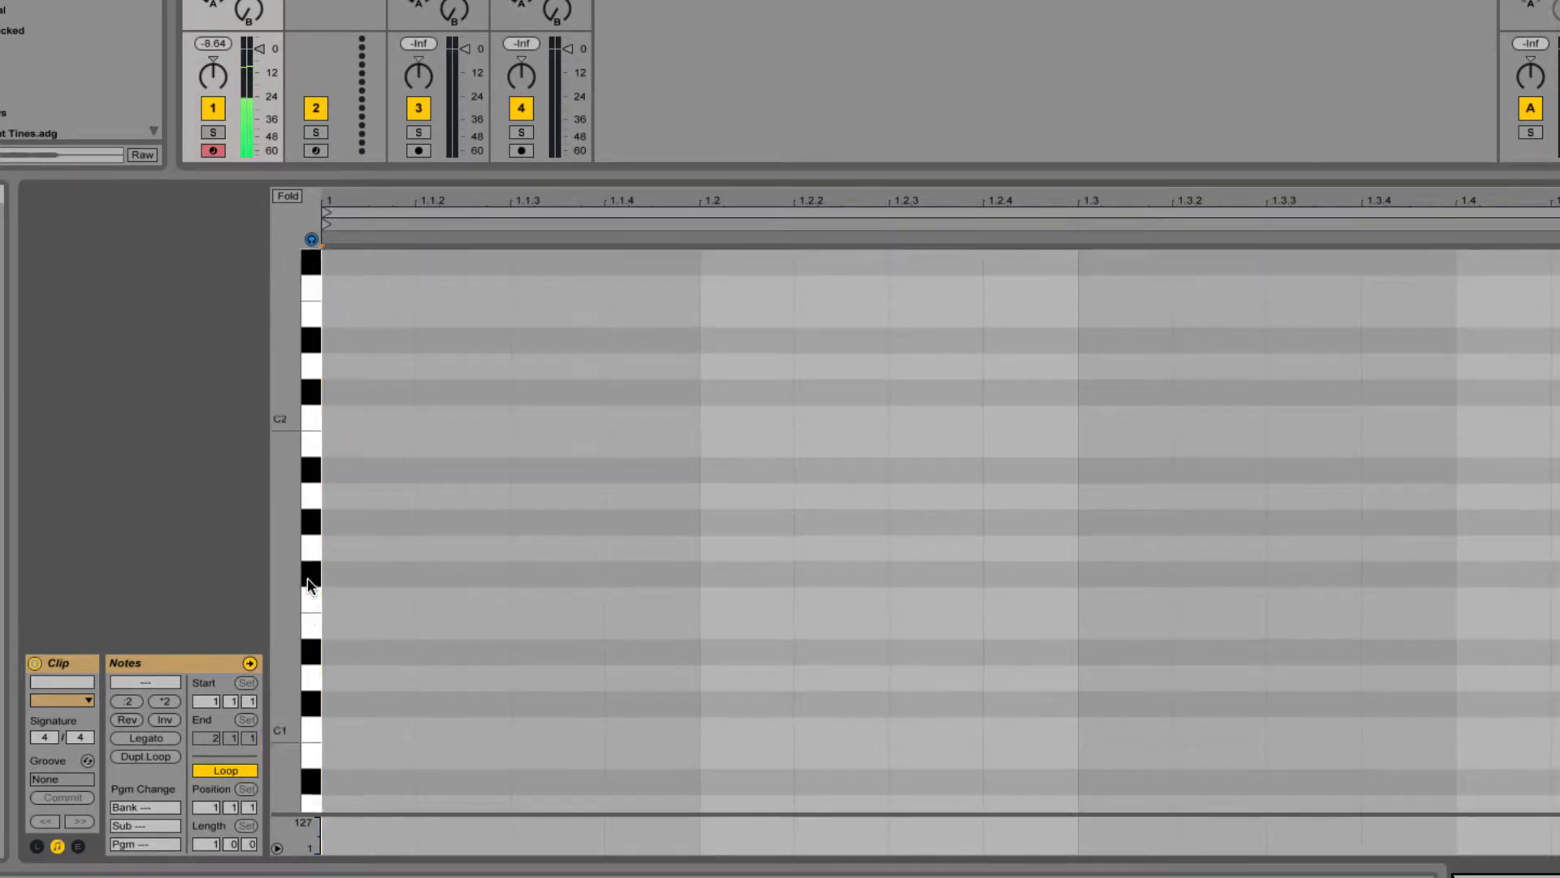
Set the clip's fixed grid to 1 Bar and turn on Draw Mode
scroll(308, 578, "up", 8)
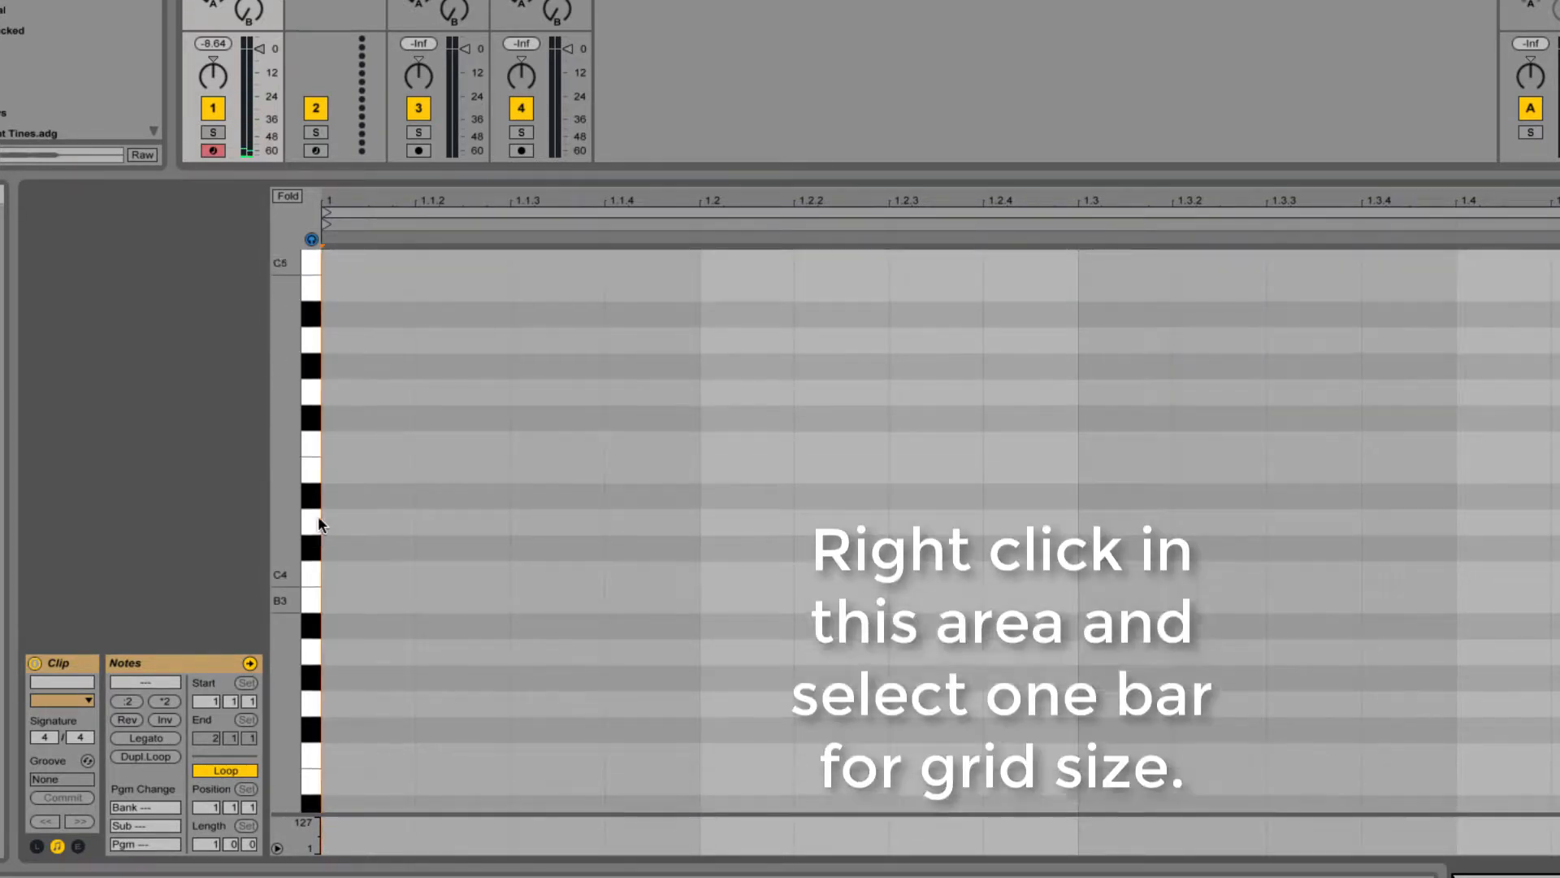
scroll(318, 515, "up", 1)
right_click(471, 494)
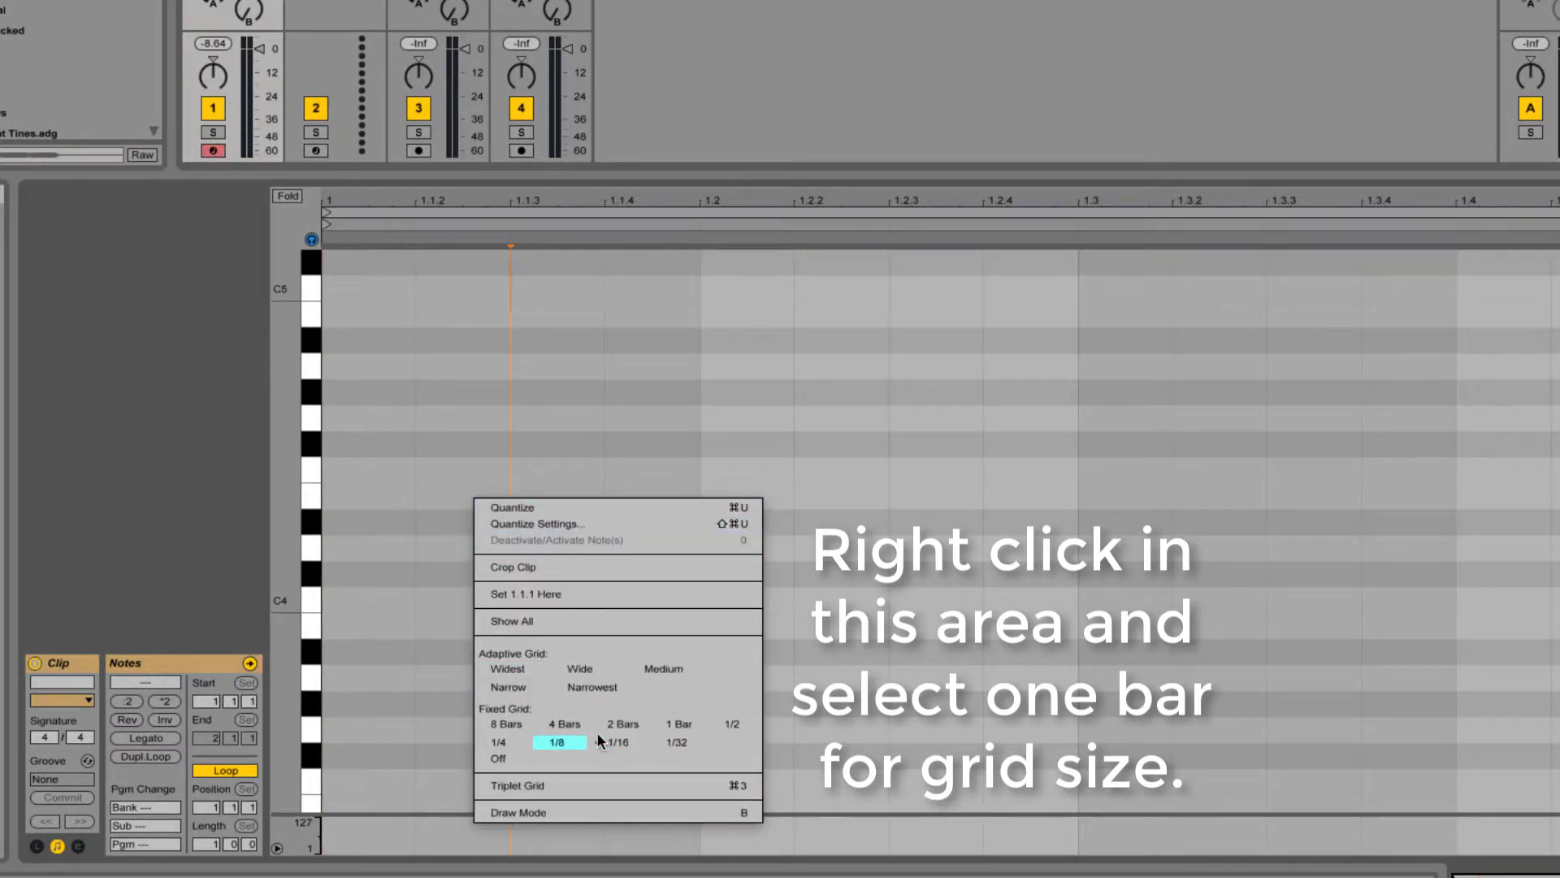
left_click(678, 723)
key("b")
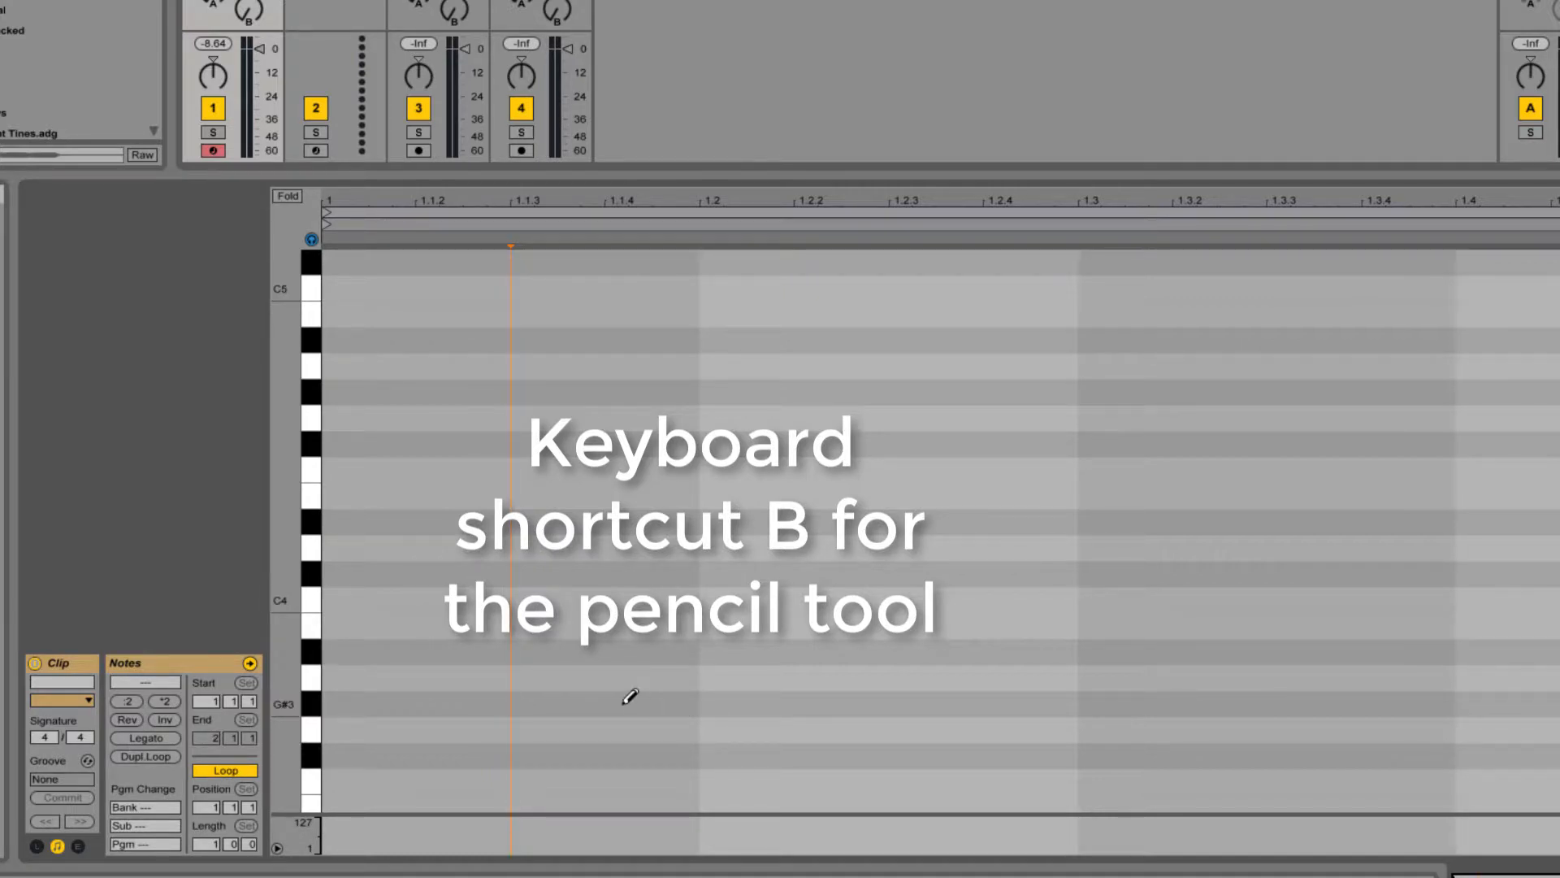
Draw one-bar notes on C3, E3 and G3 from the clip's start to form a C major chord, and play it
scroll(630, 696, "down", 3)
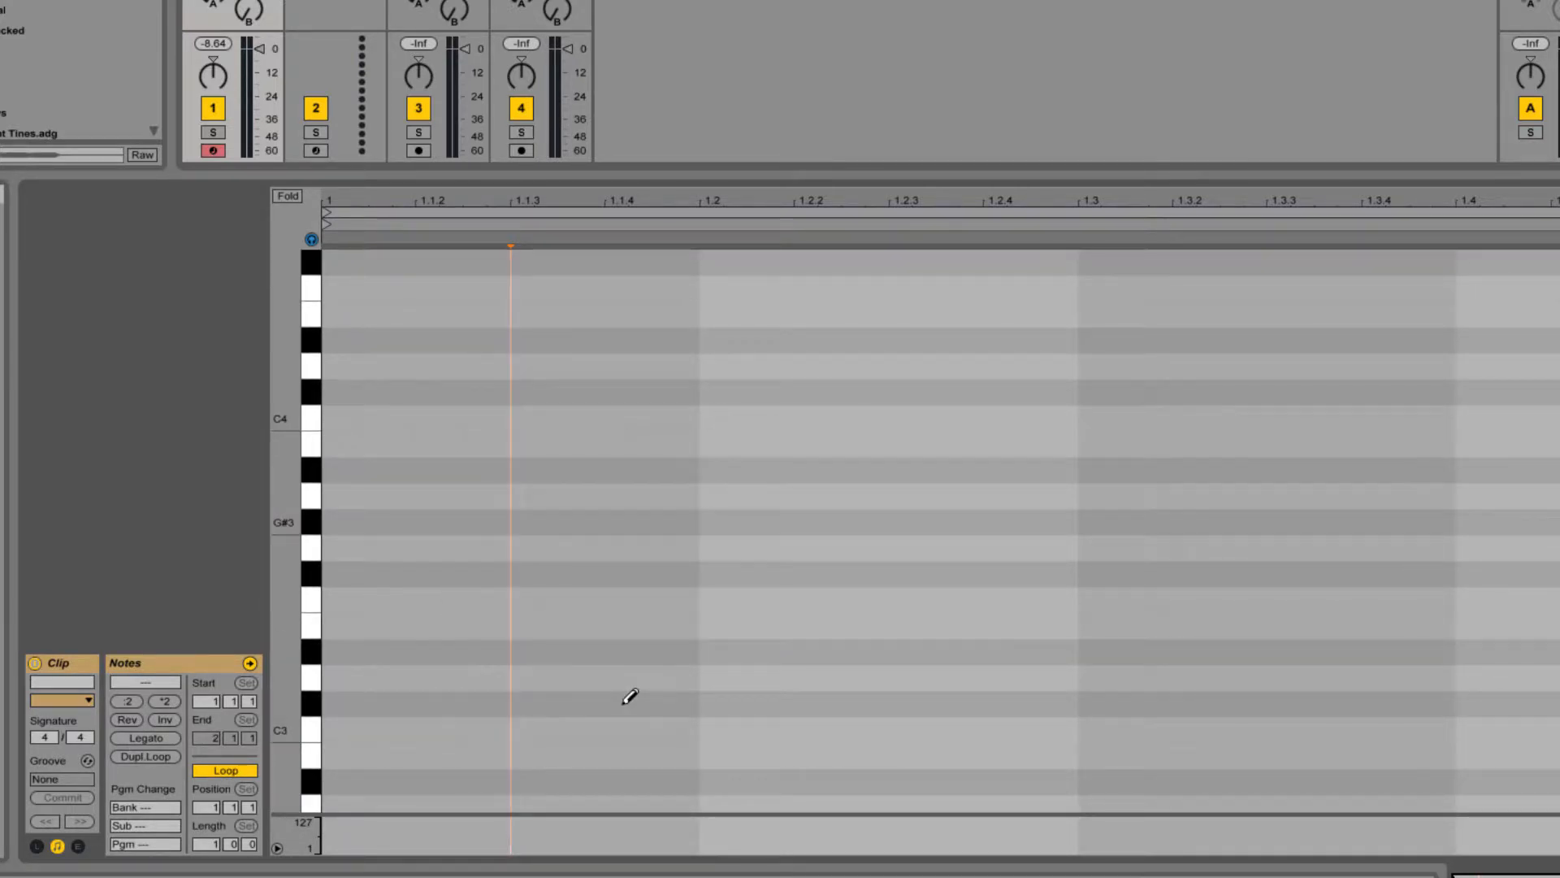
scroll(630, 697, "up", 2)
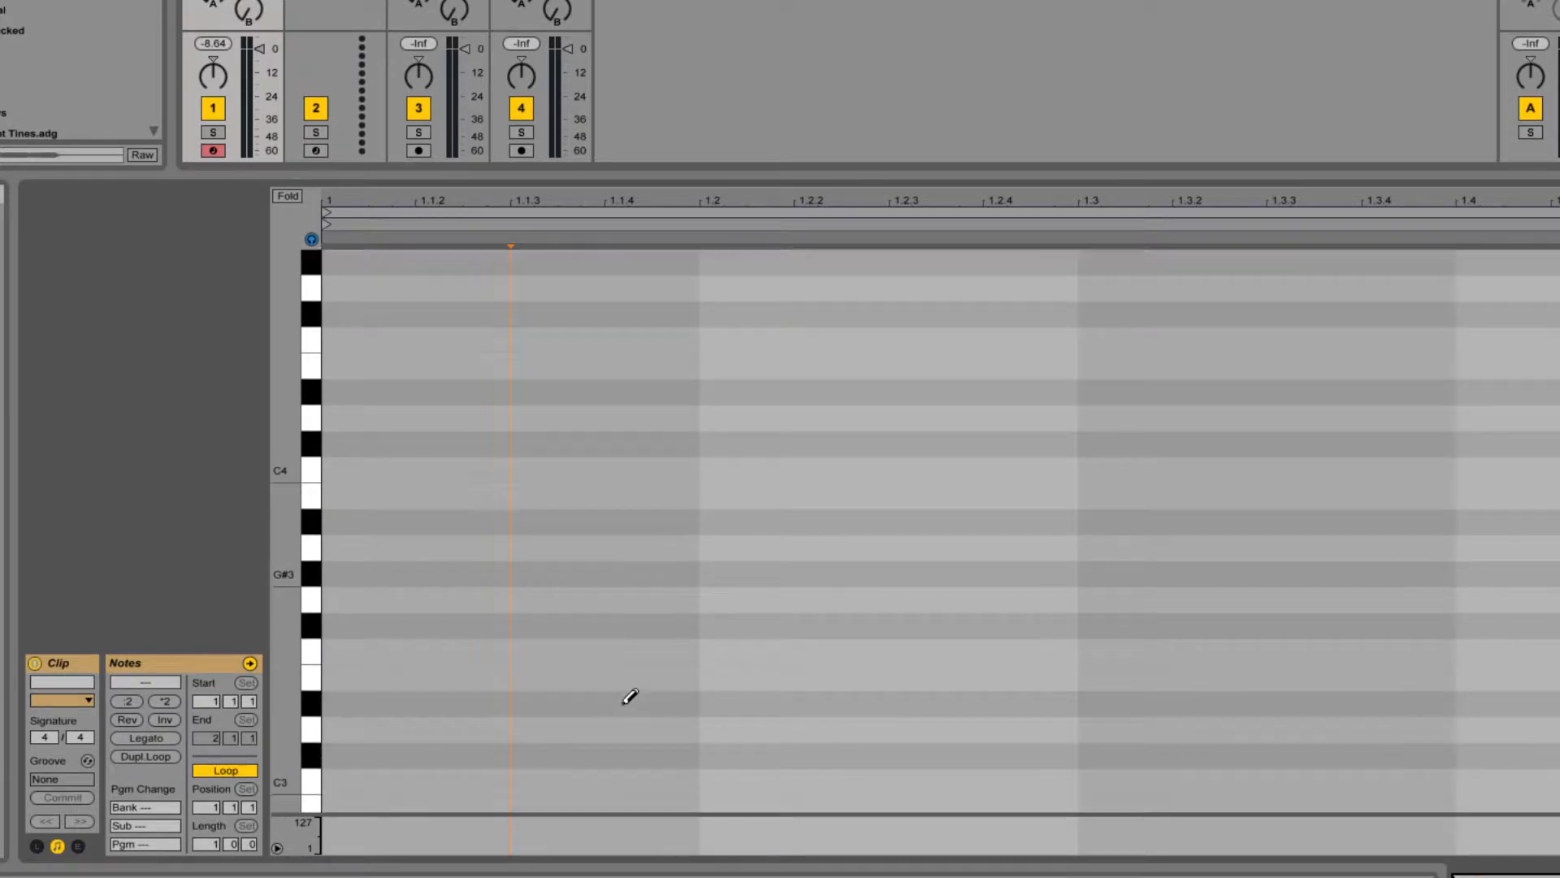
scroll(629, 697, "down", 1)
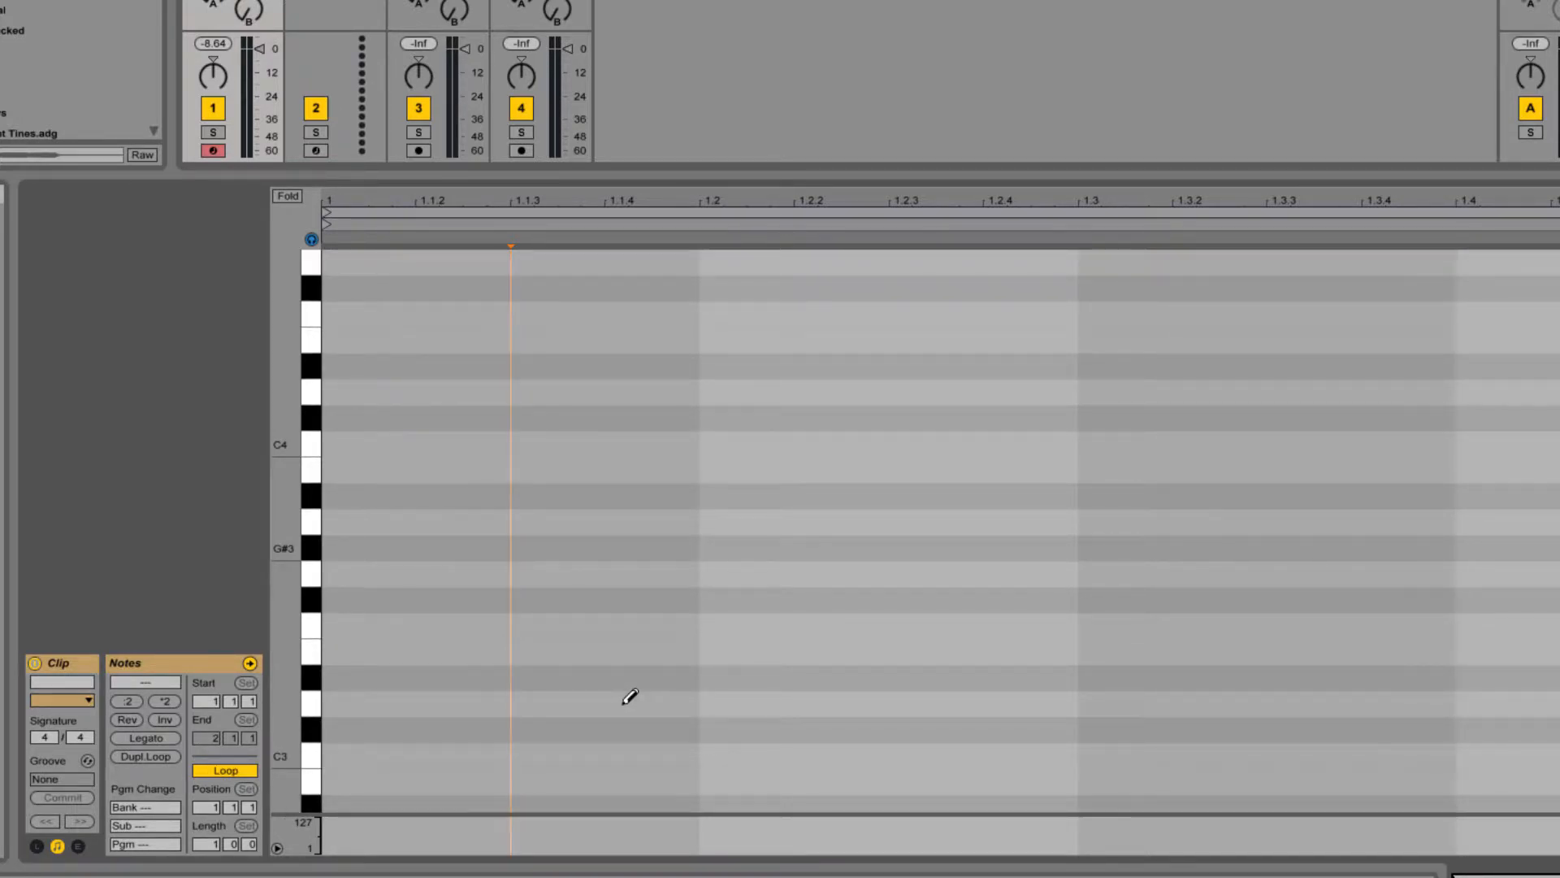
left_click(339, 755)
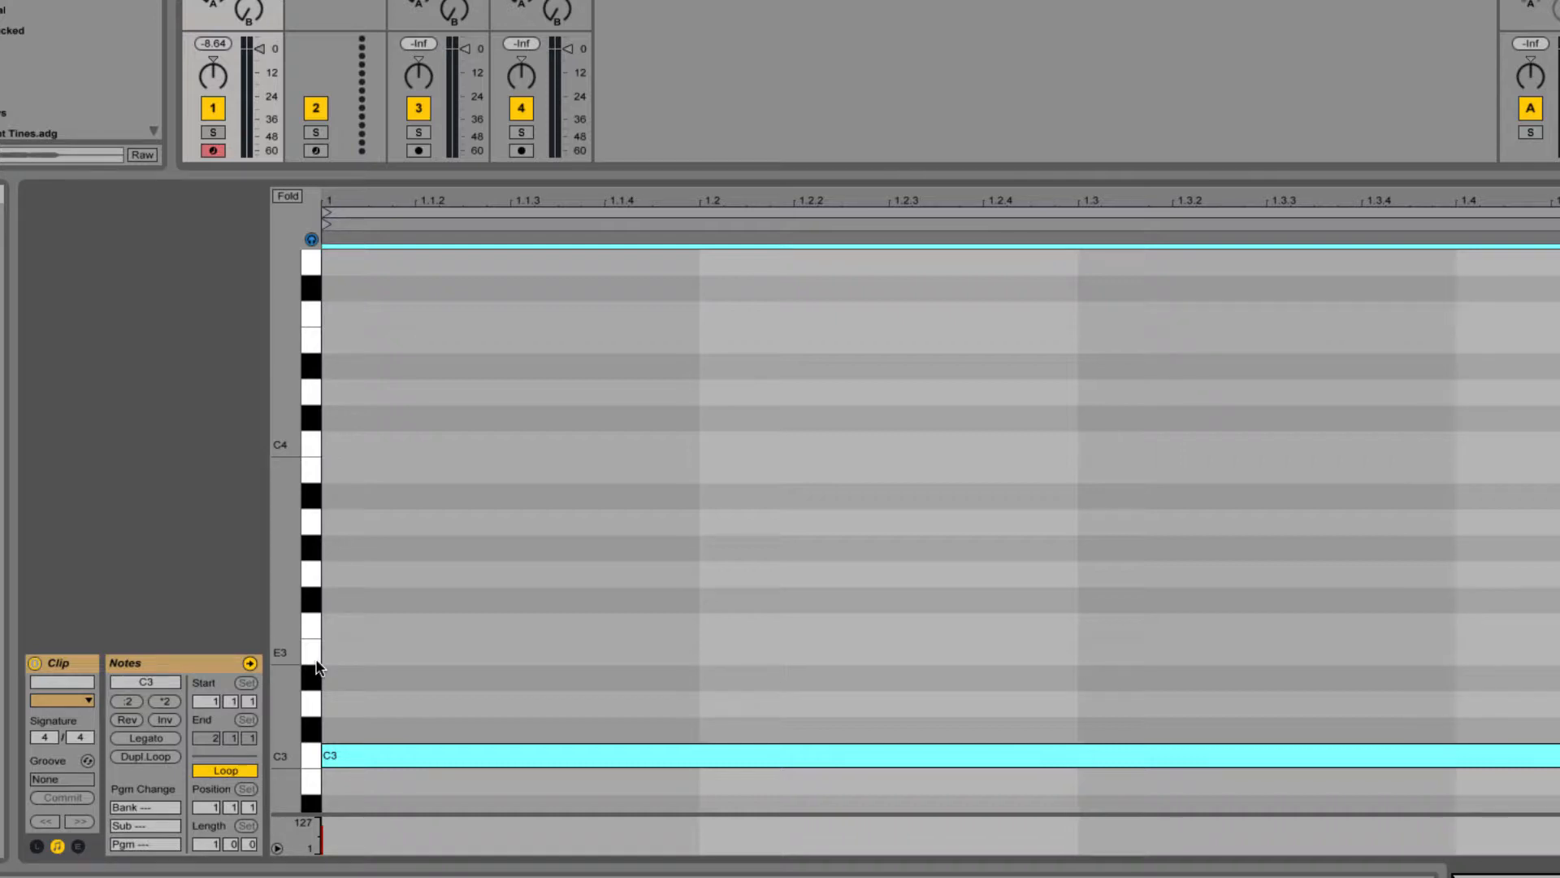
left_click(345, 653)
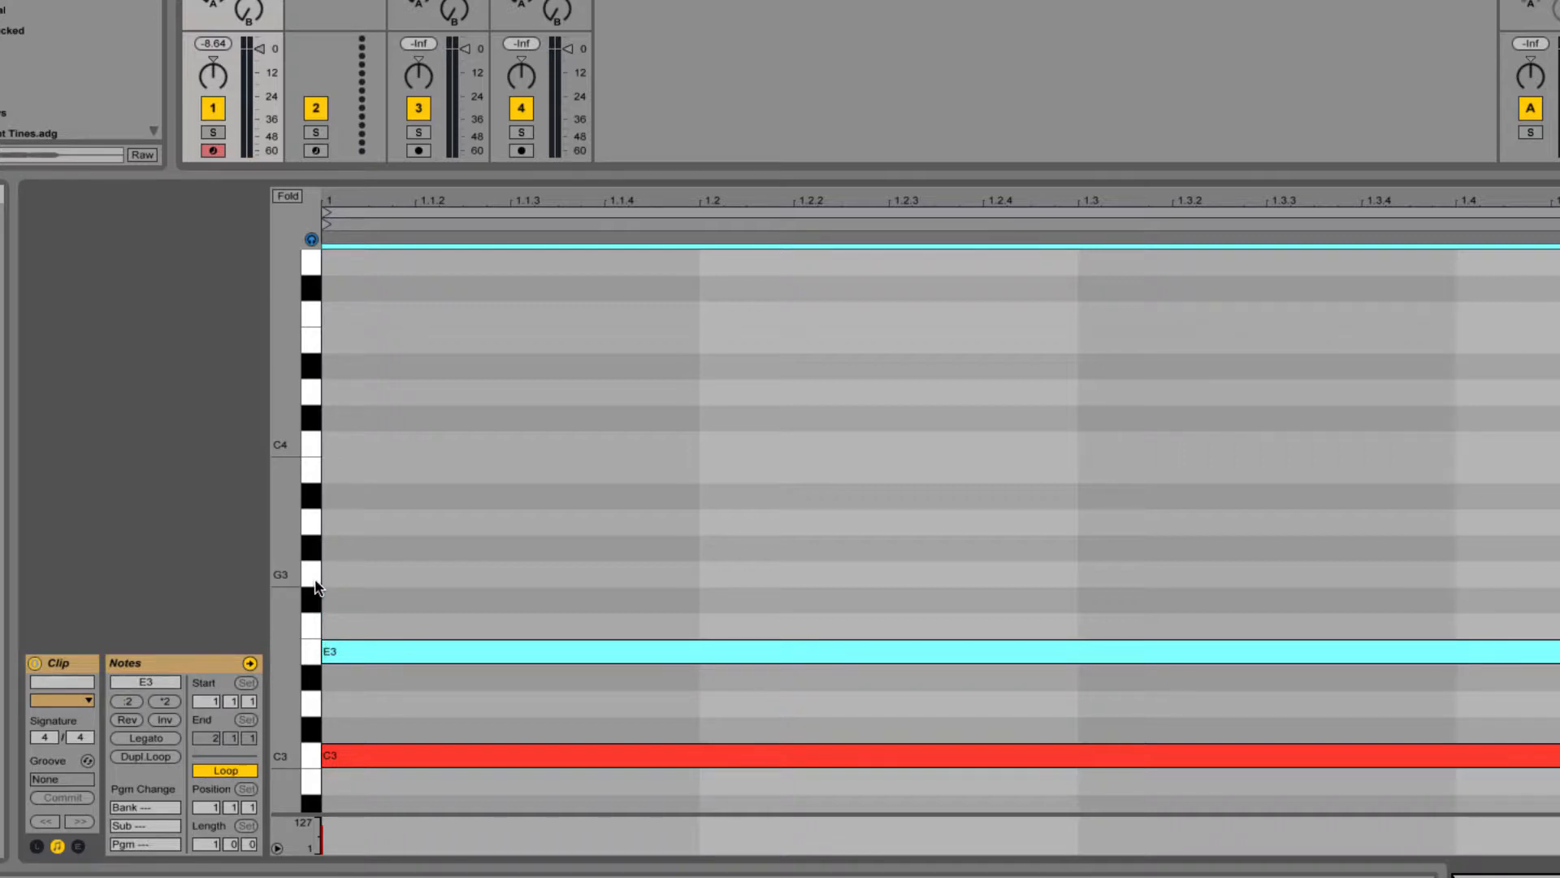
left_click(344, 574)
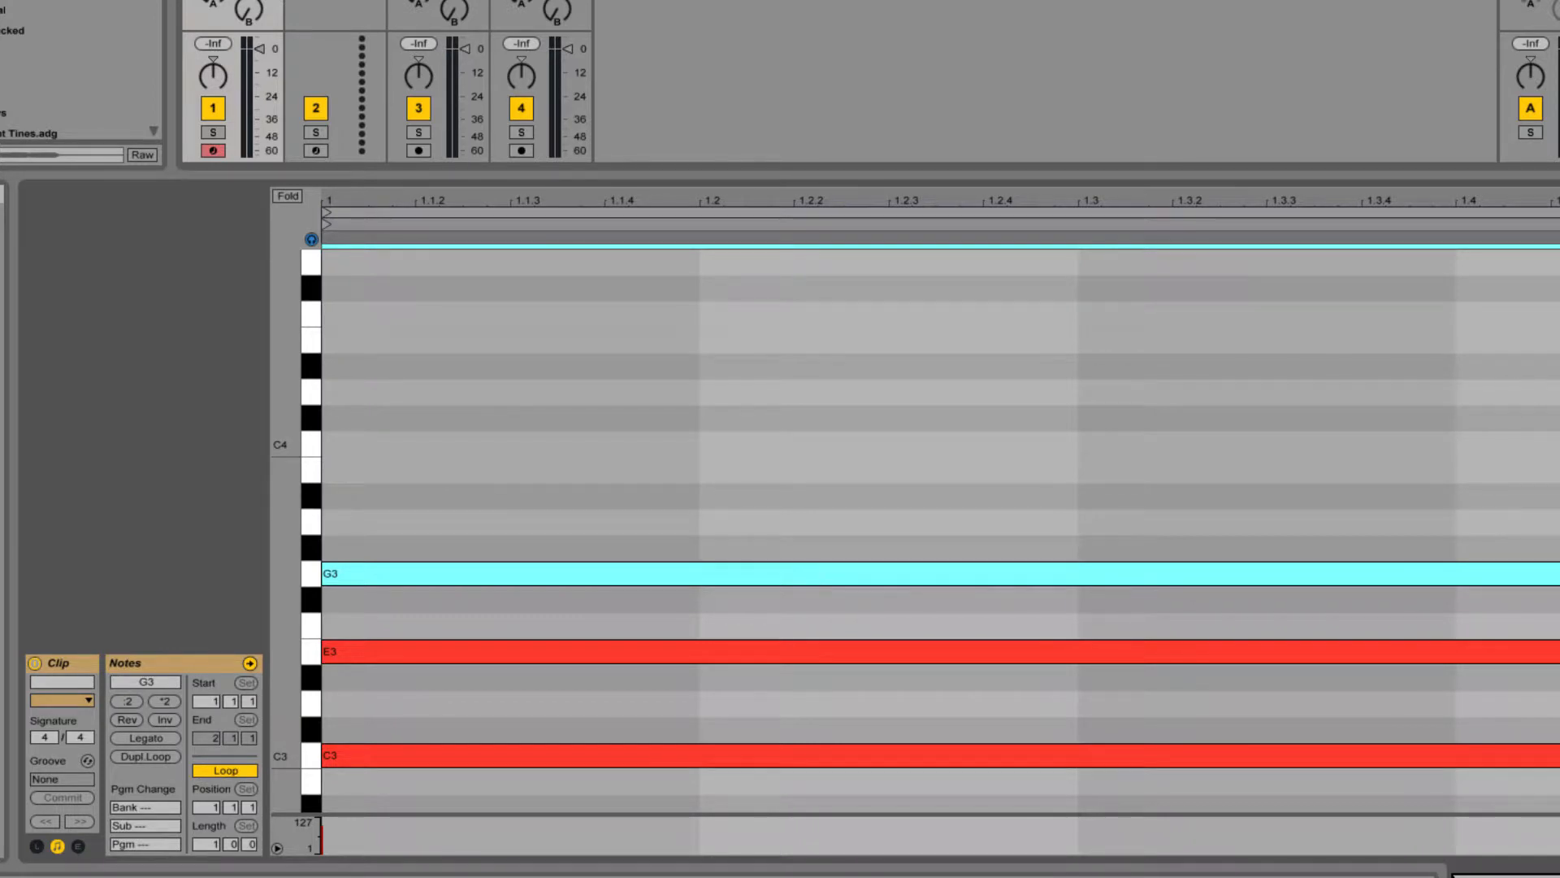
key("space")
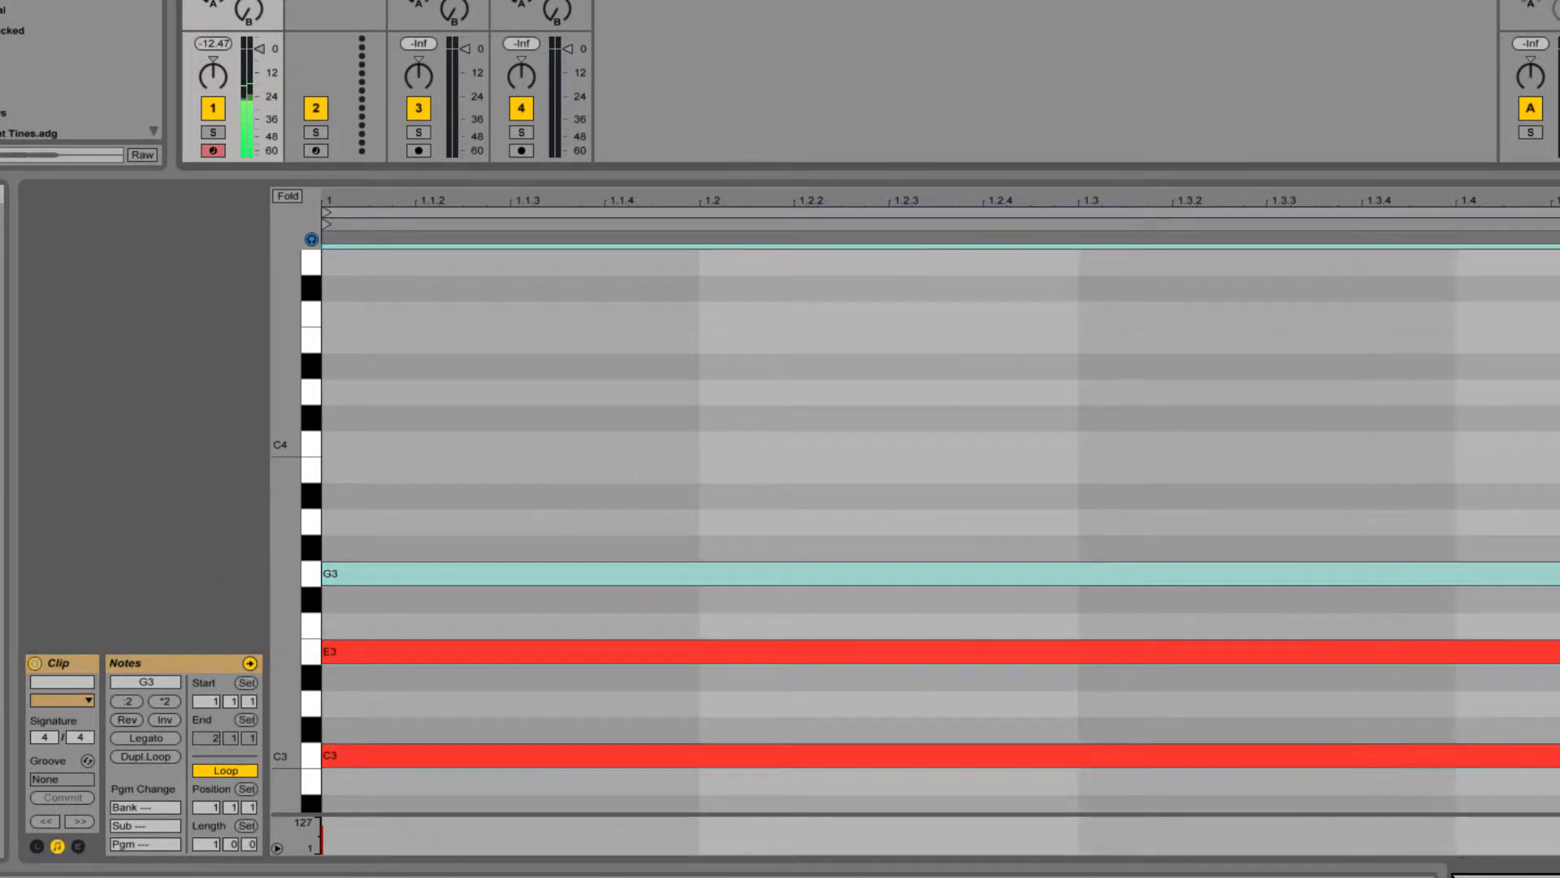
Select all chord notes, transpose them by octaves up to C4 and down to C1, and return them to C3–G3
scroll(432, 564, "down", 2)
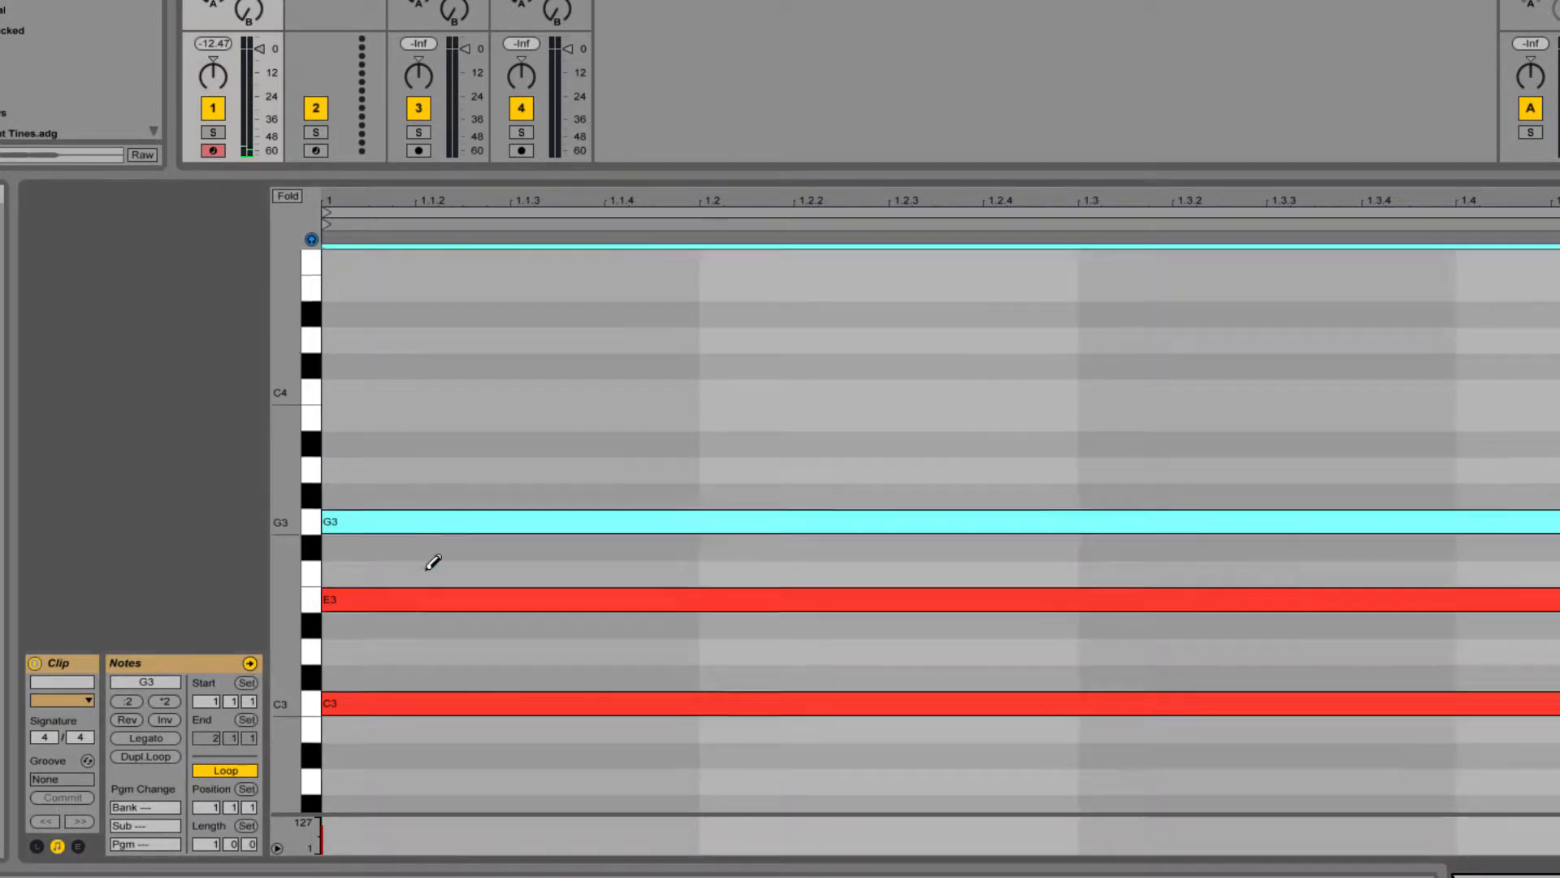
scroll(431, 564, "down", 4)
scroll(431, 564, "up", 4)
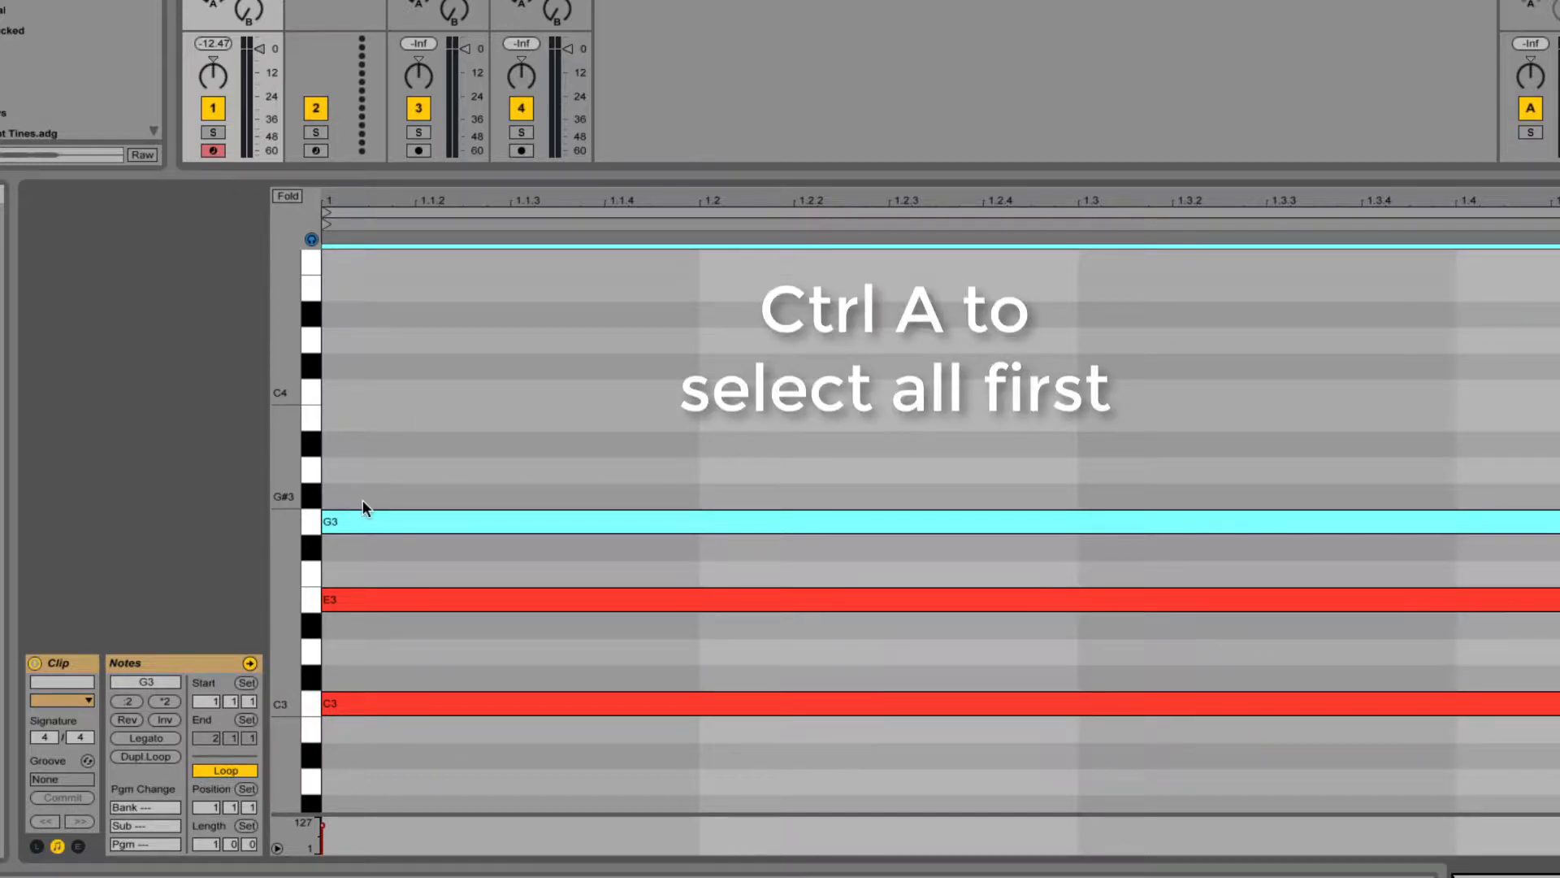
key("ctrl+a")
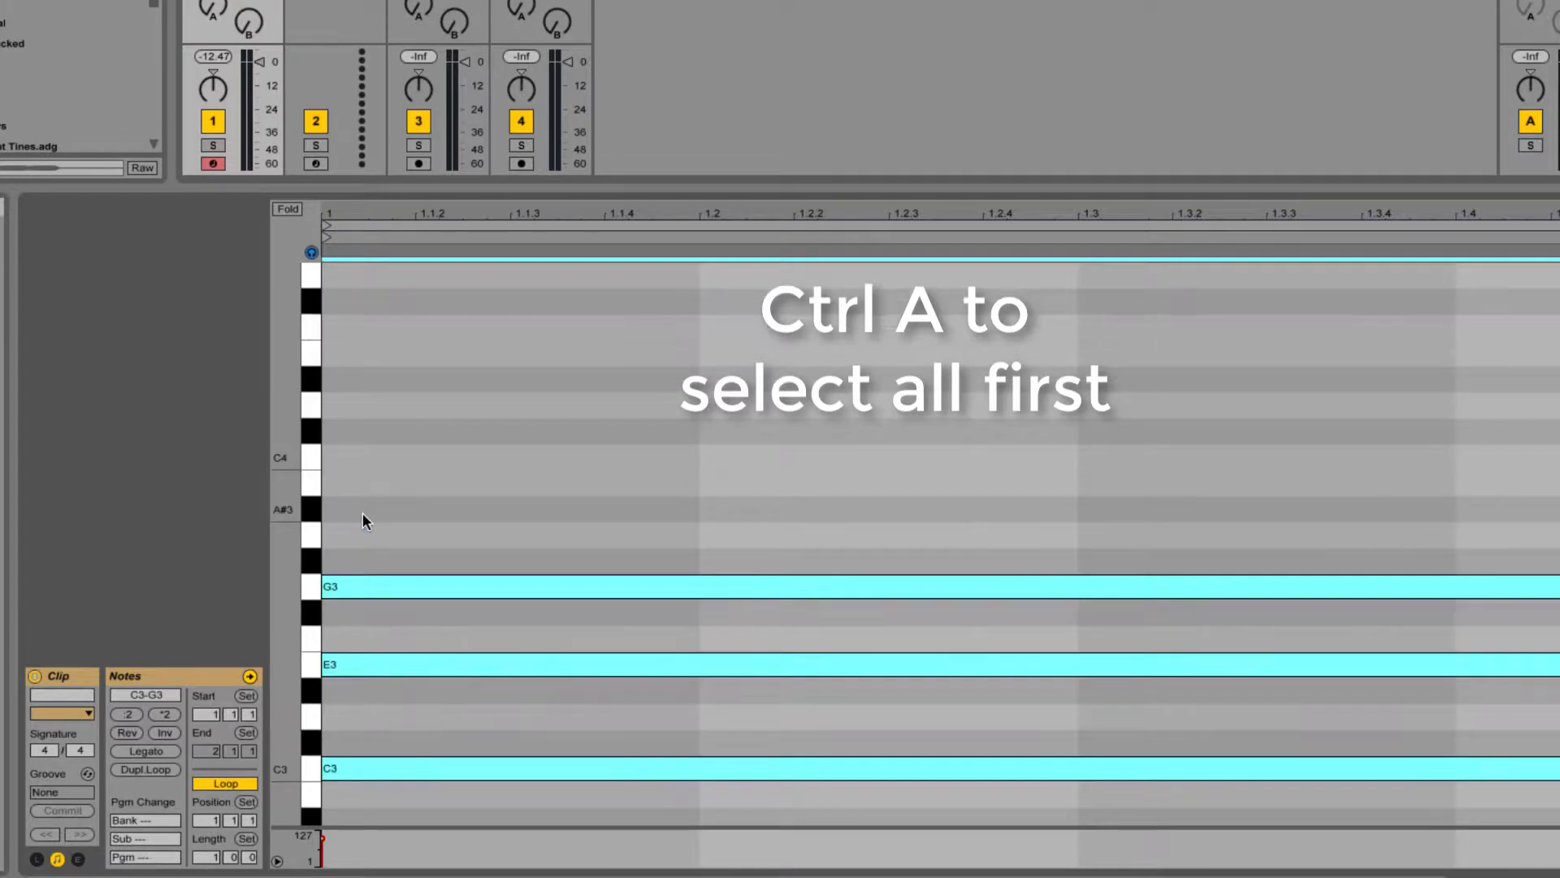
key("shift+Up")
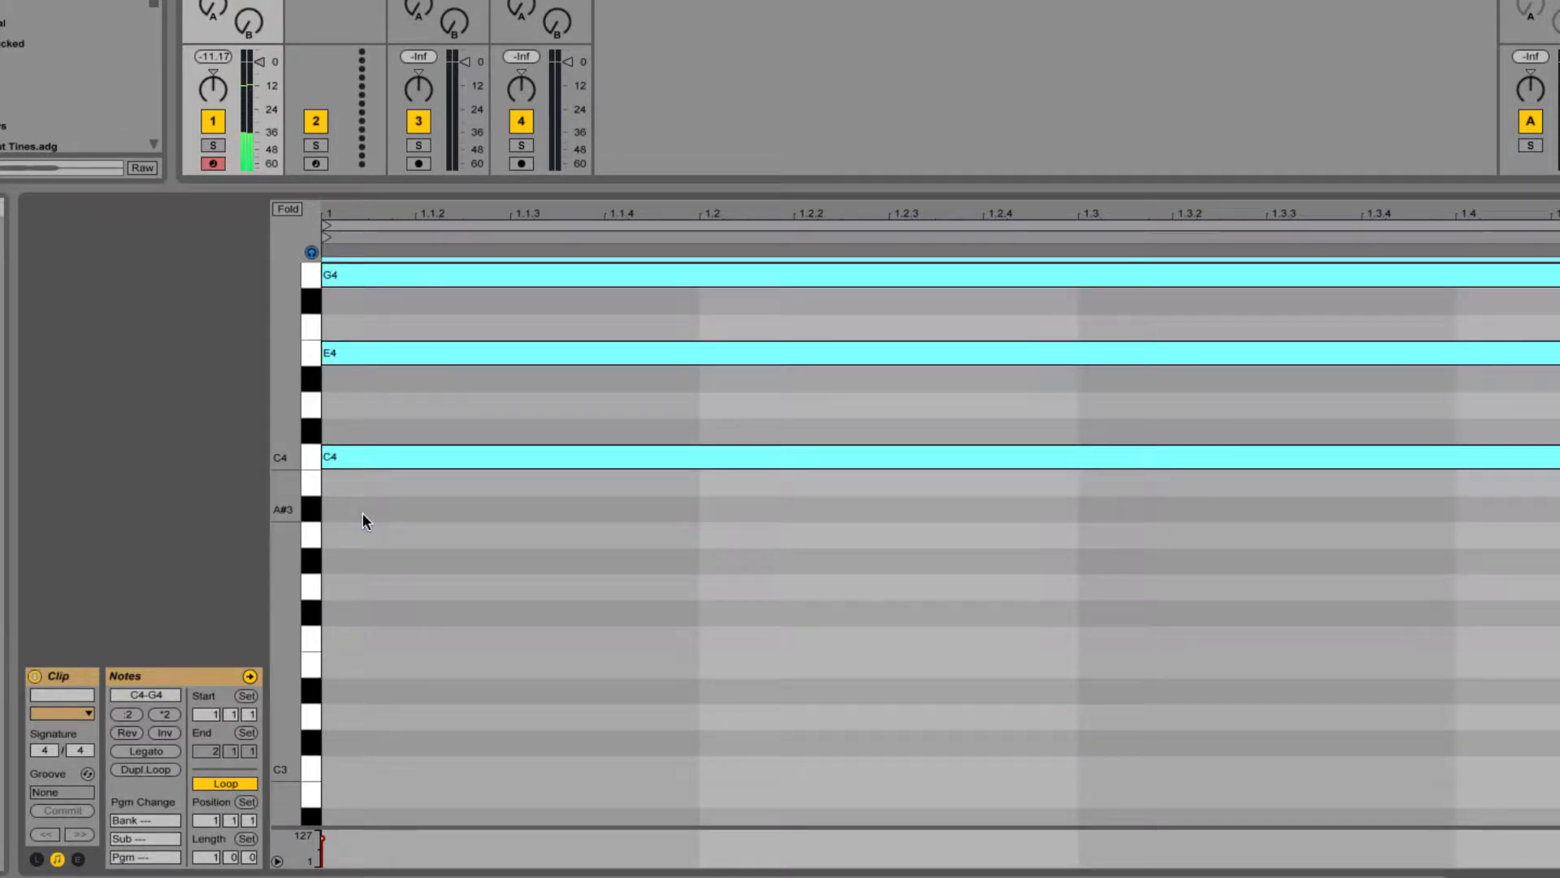
key("shift+Down")
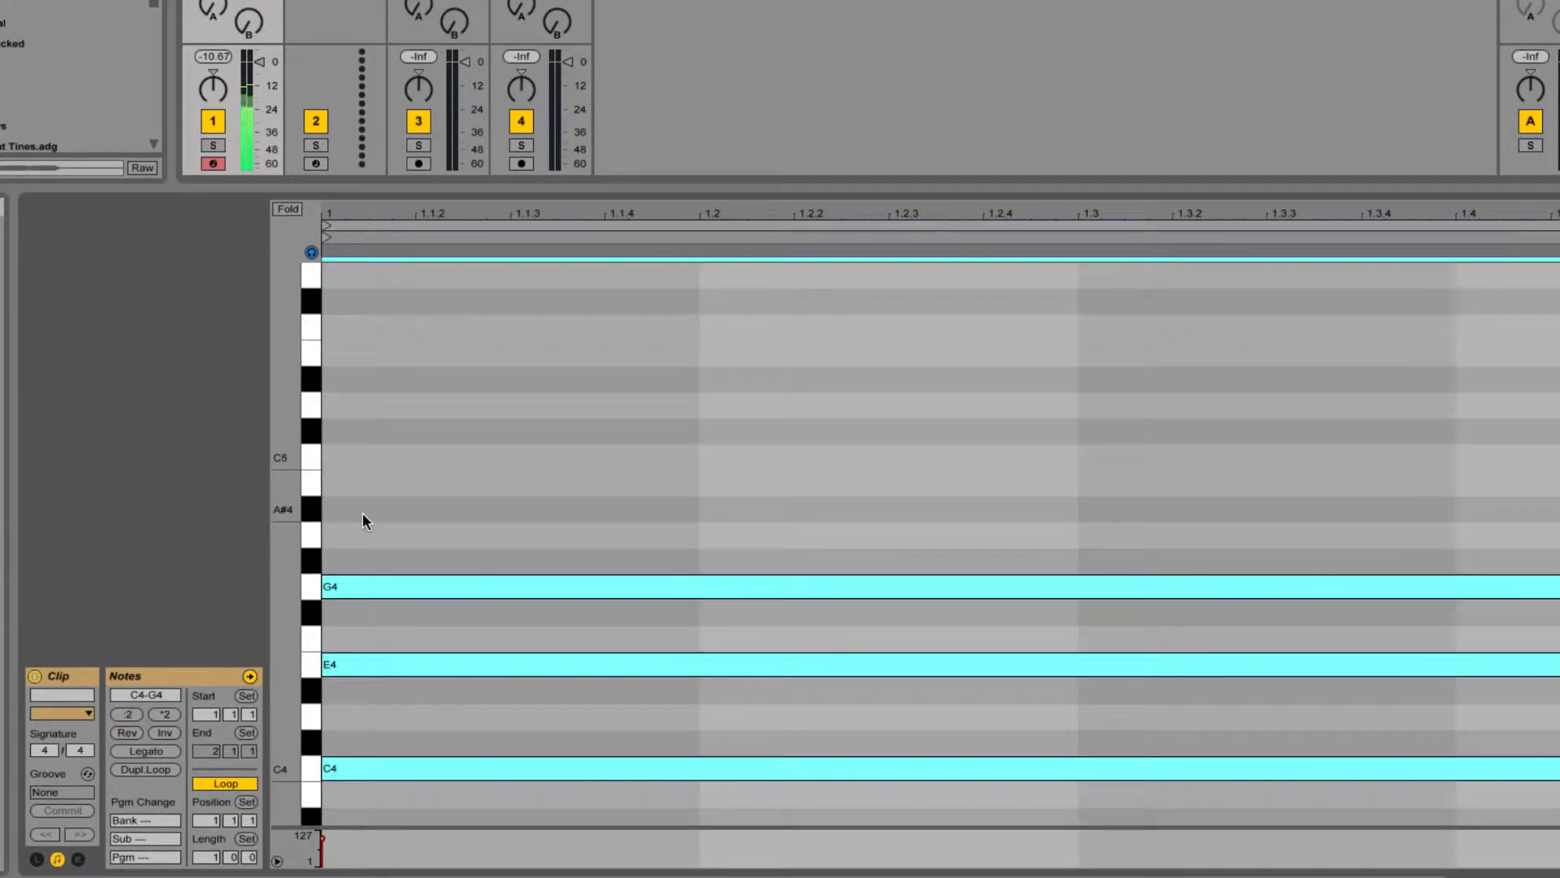
key("shift+Down")
key("shift+Down")
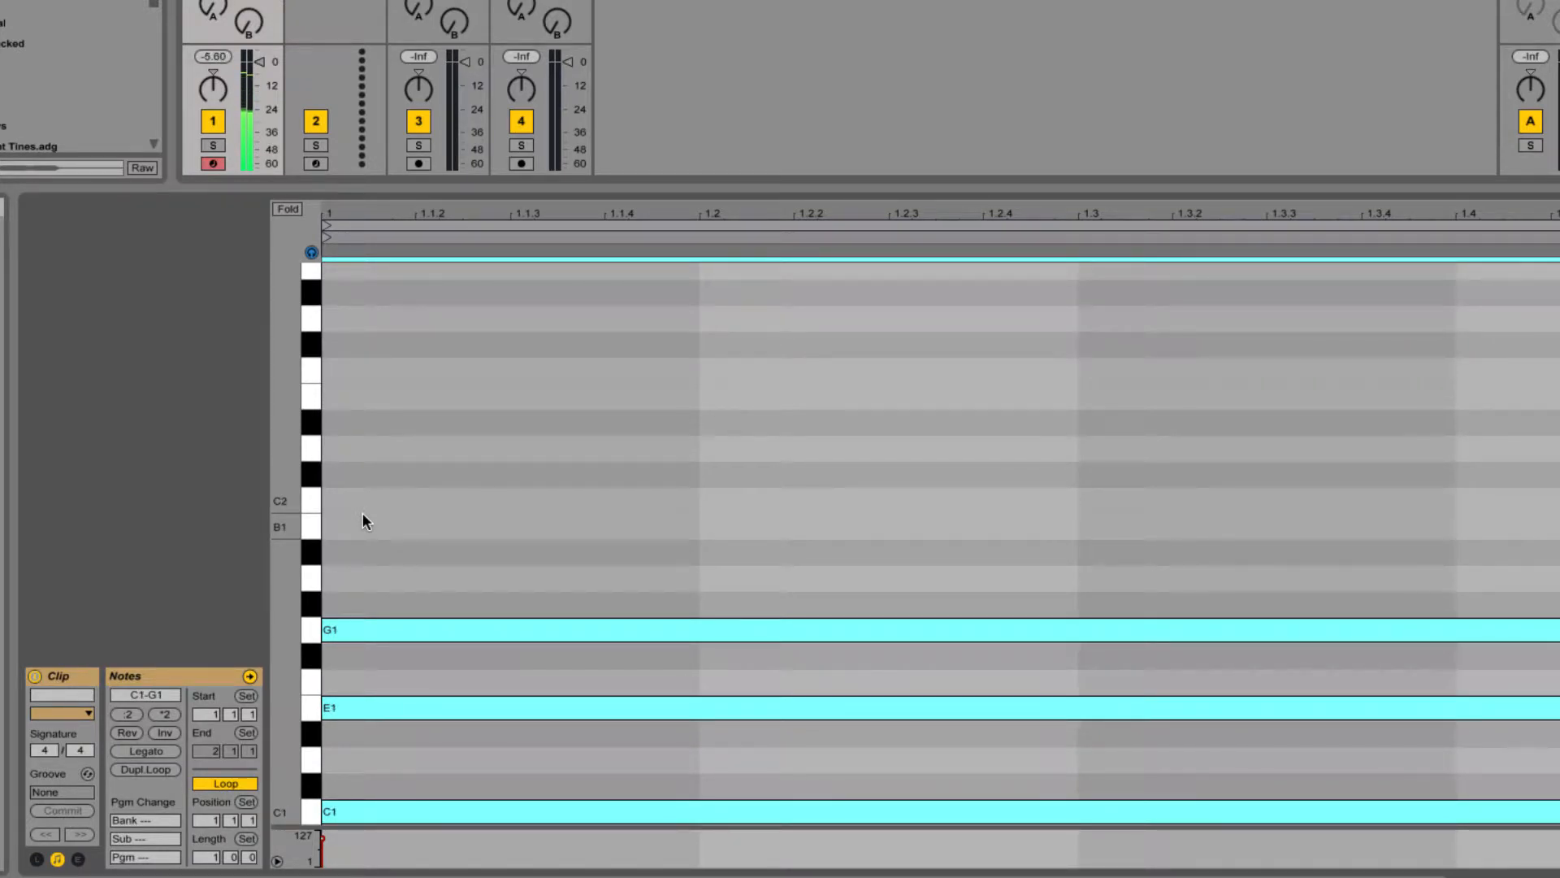
key("shift+Down")
key("shift+Down")
key("shift+Up")
key("shift+Up")
key("shift+Up")
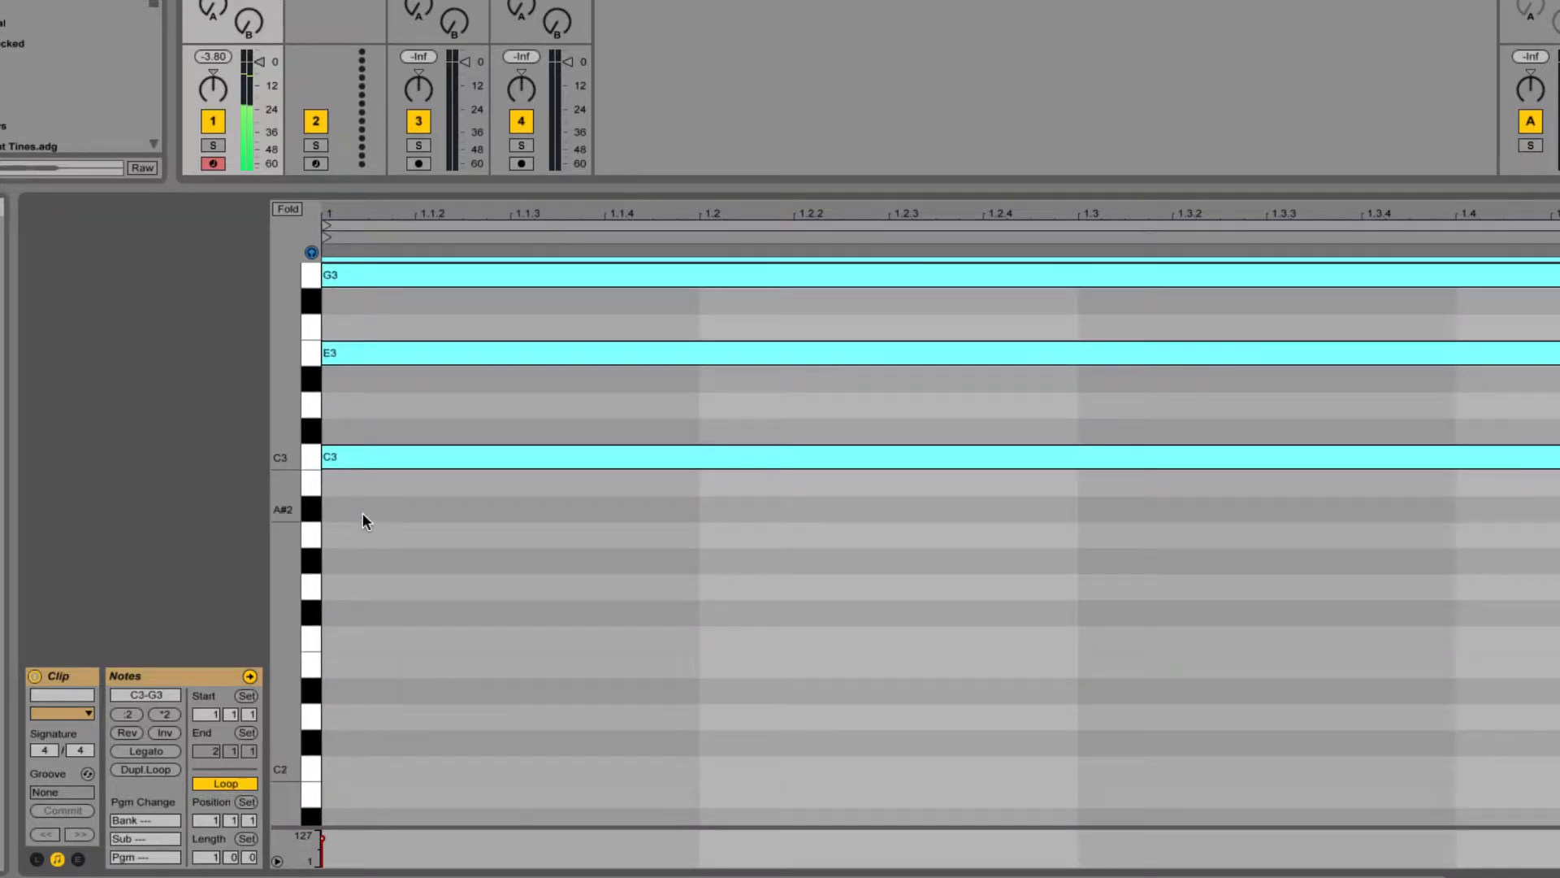
Deselect the chord and select only its root note, C3
scroll(363, 514, "up", 4)
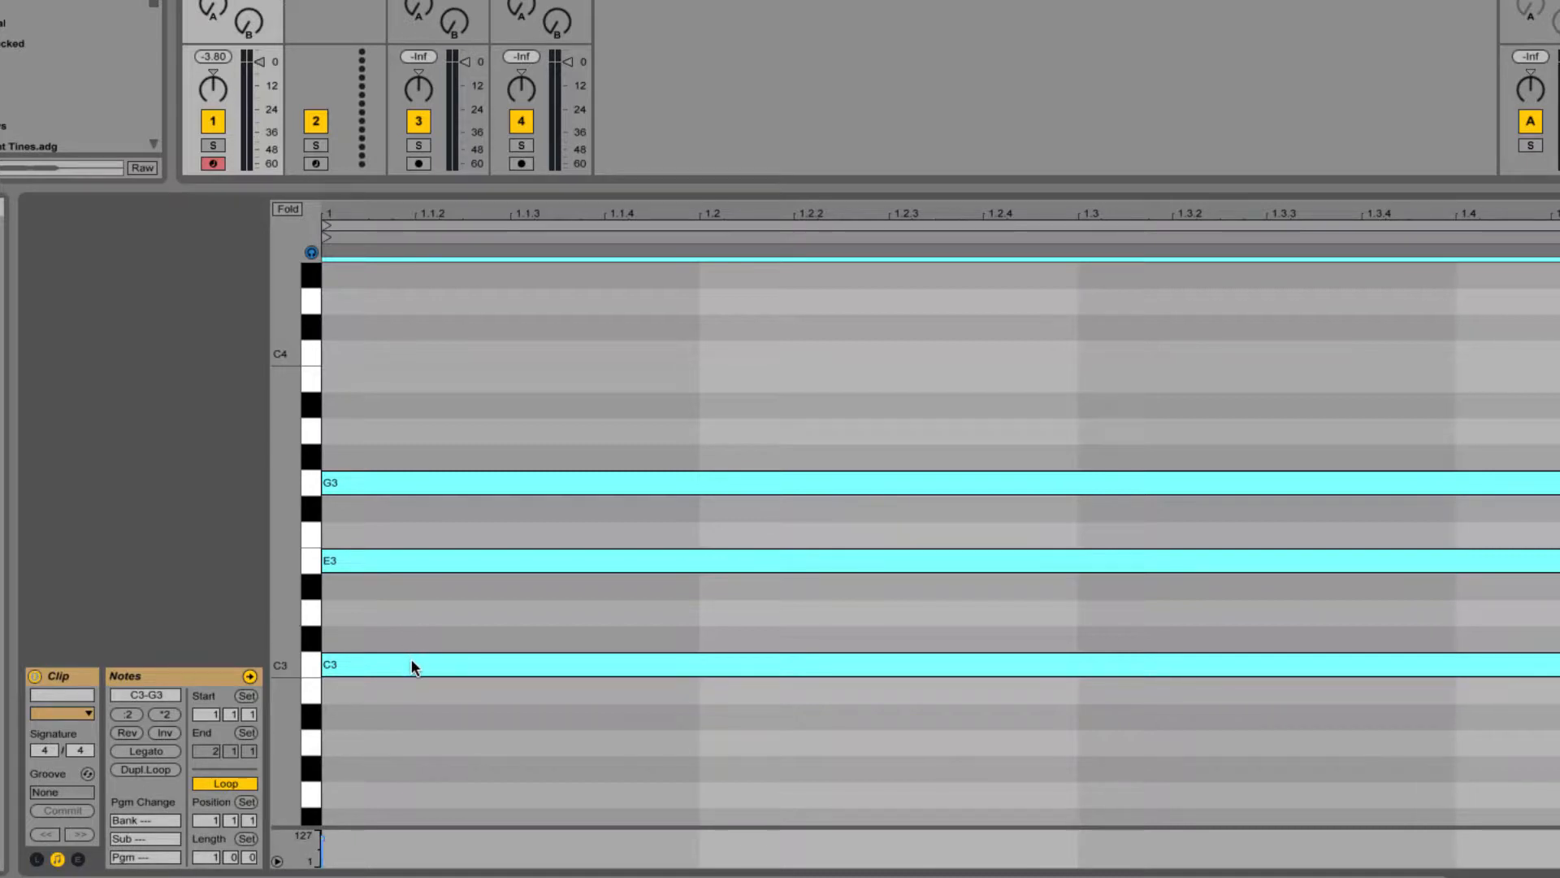
left_click(419, 715)
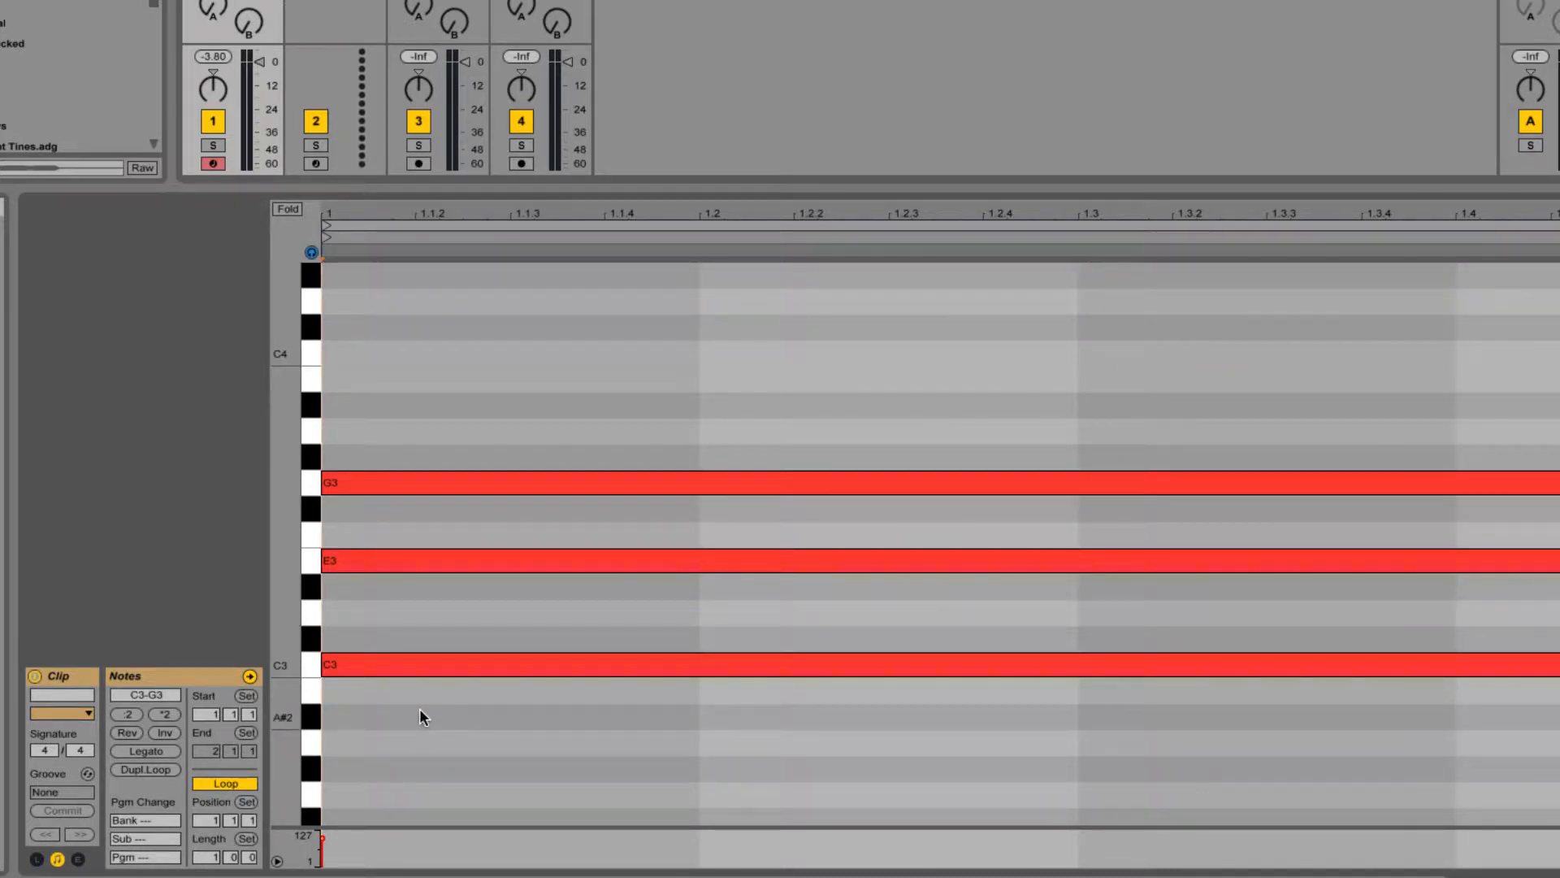
left_click(446, 665)
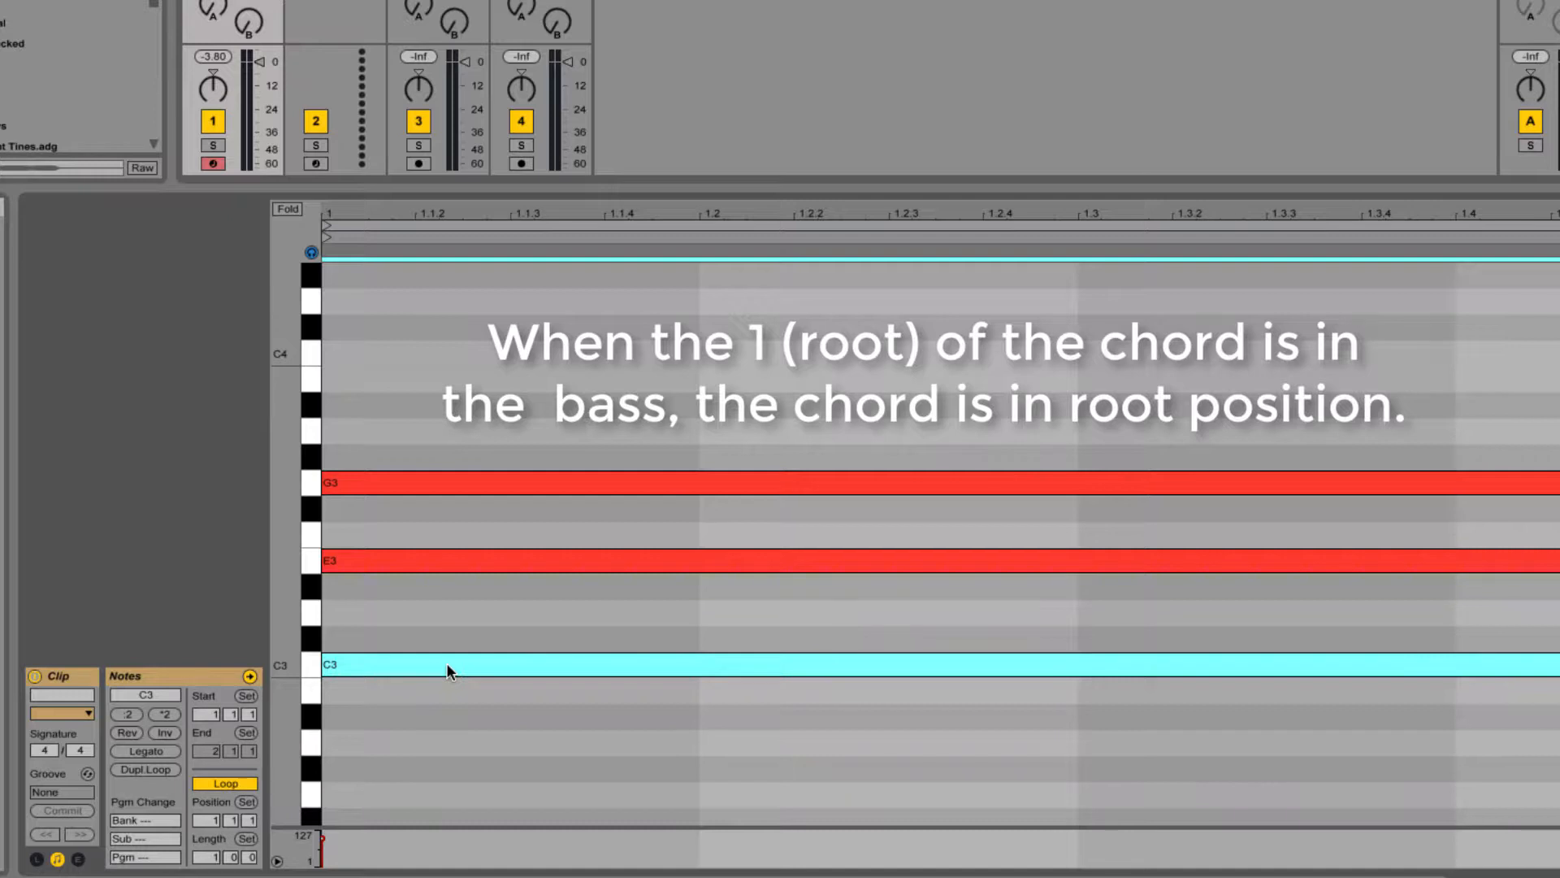
Raise the selected root note an octave to C4 to form the first inversion, and play the chord
key("shift+Up")
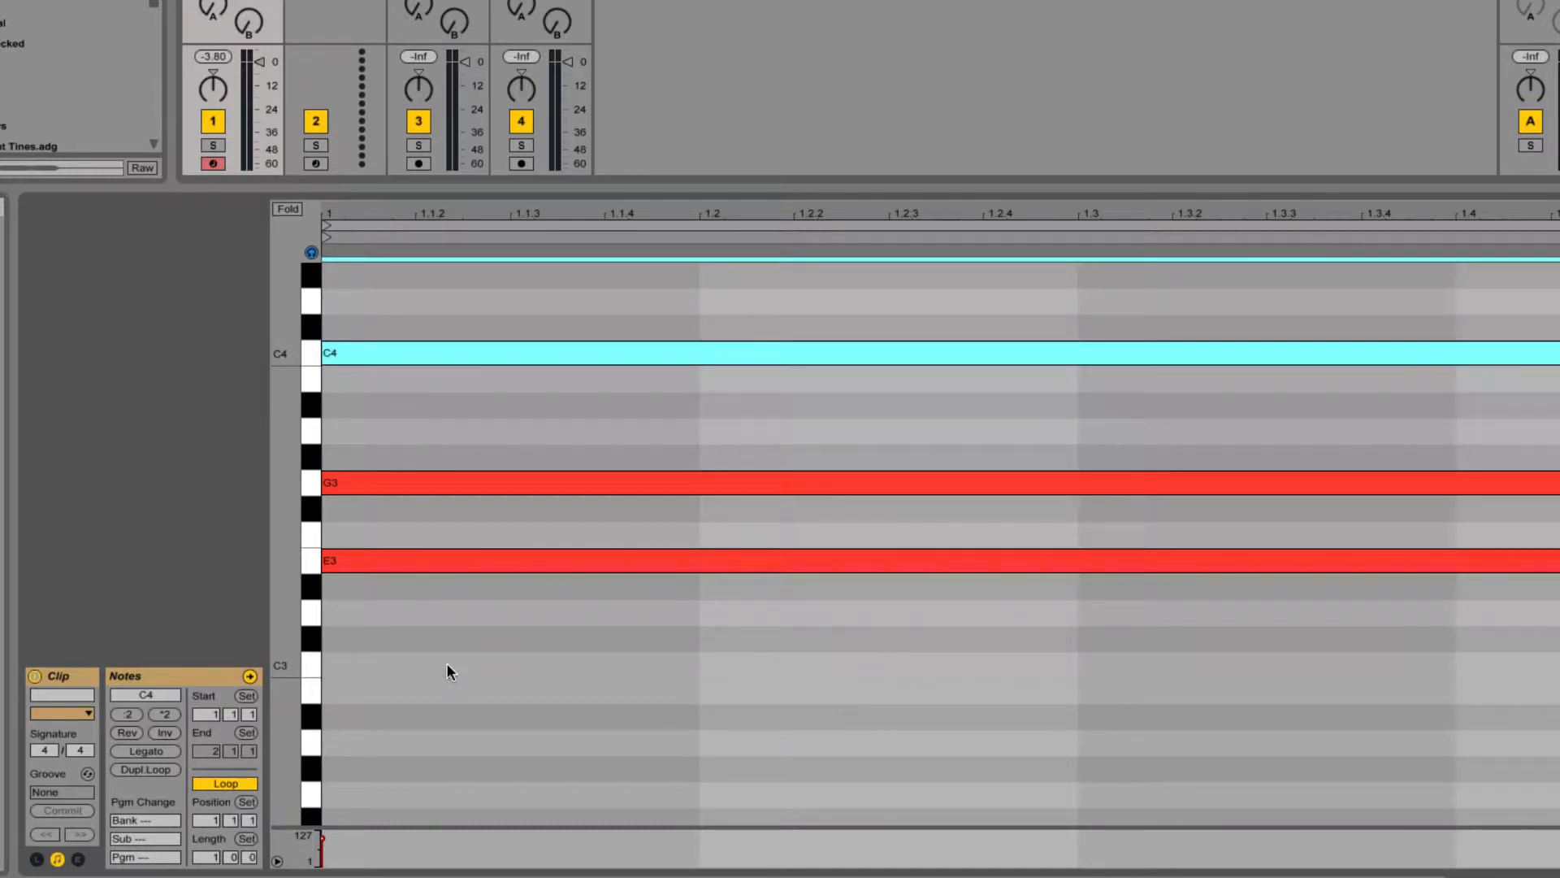
key("space")
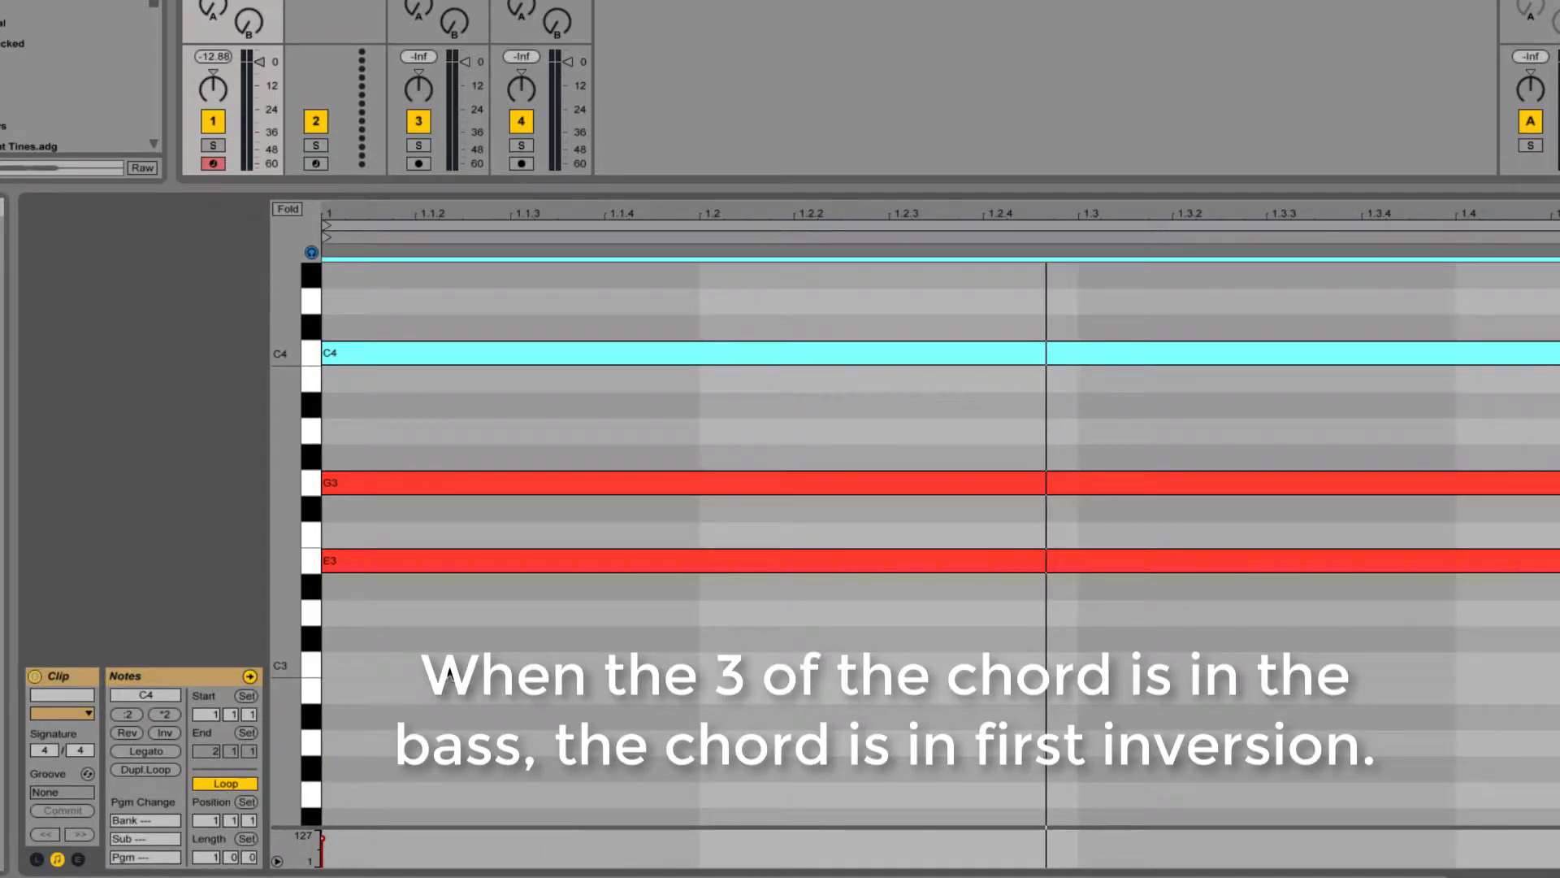
scroll(449, 672, "up", 3)
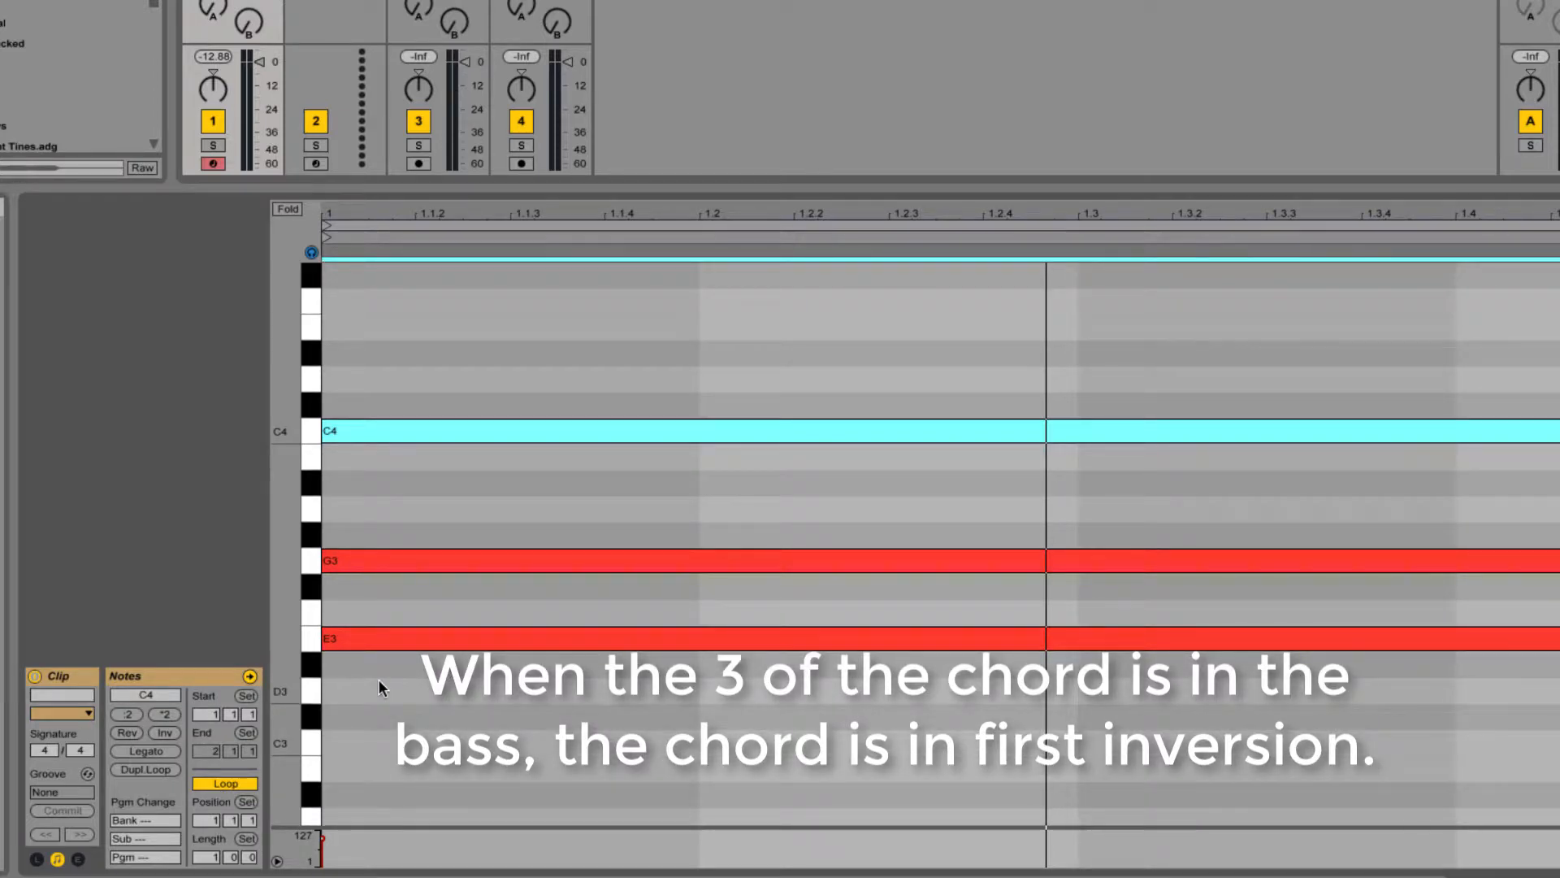
Move E3 up an octave to E4 to form the second inversion, and play the chord
left_click(384, 641)
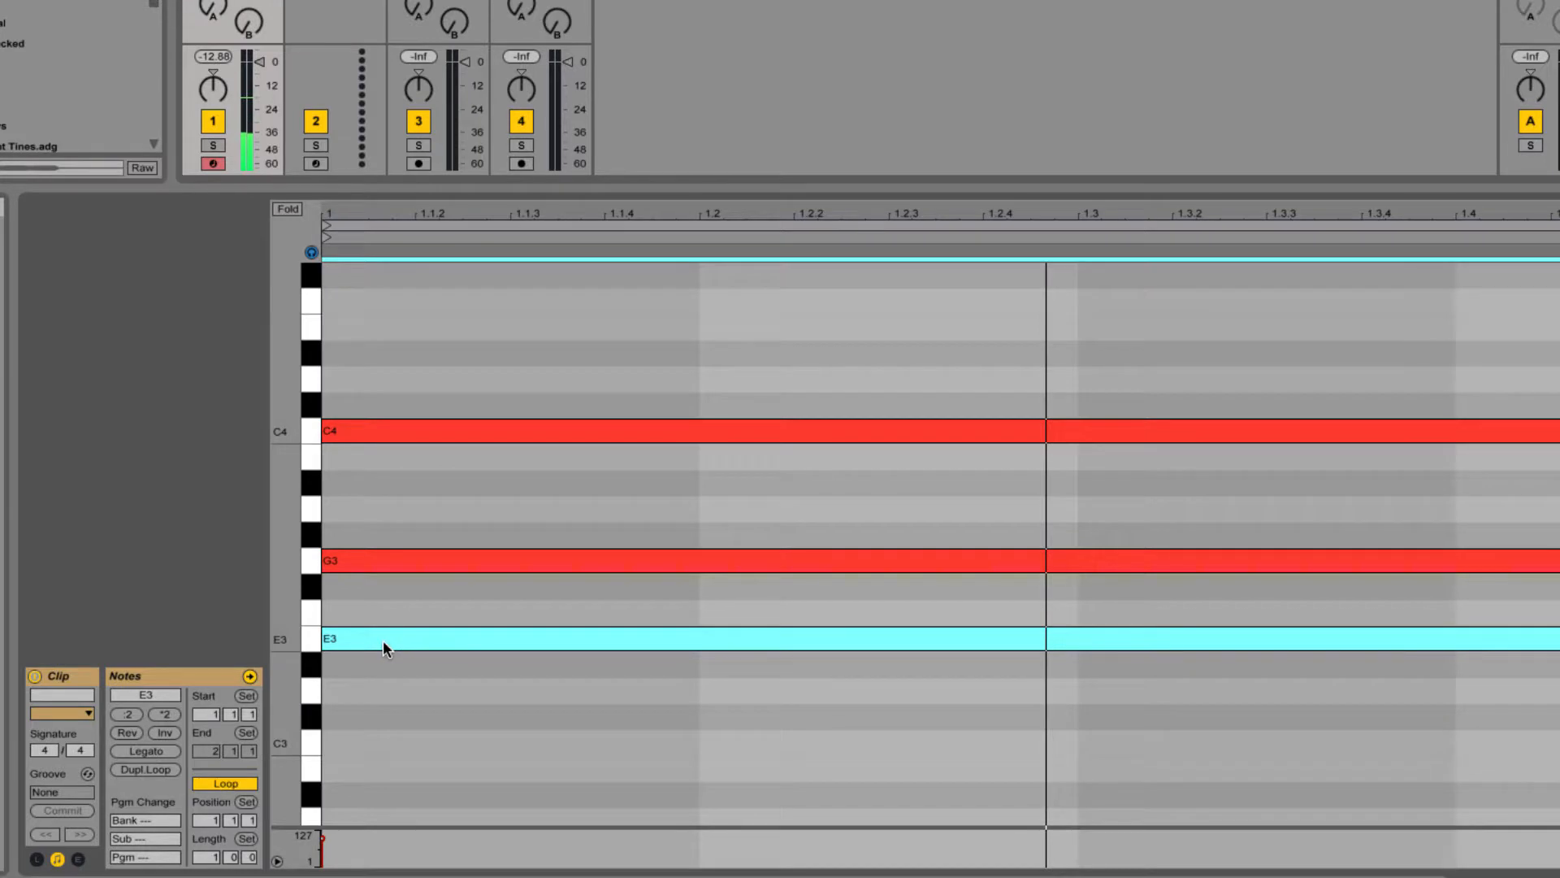
key("shift+Up")
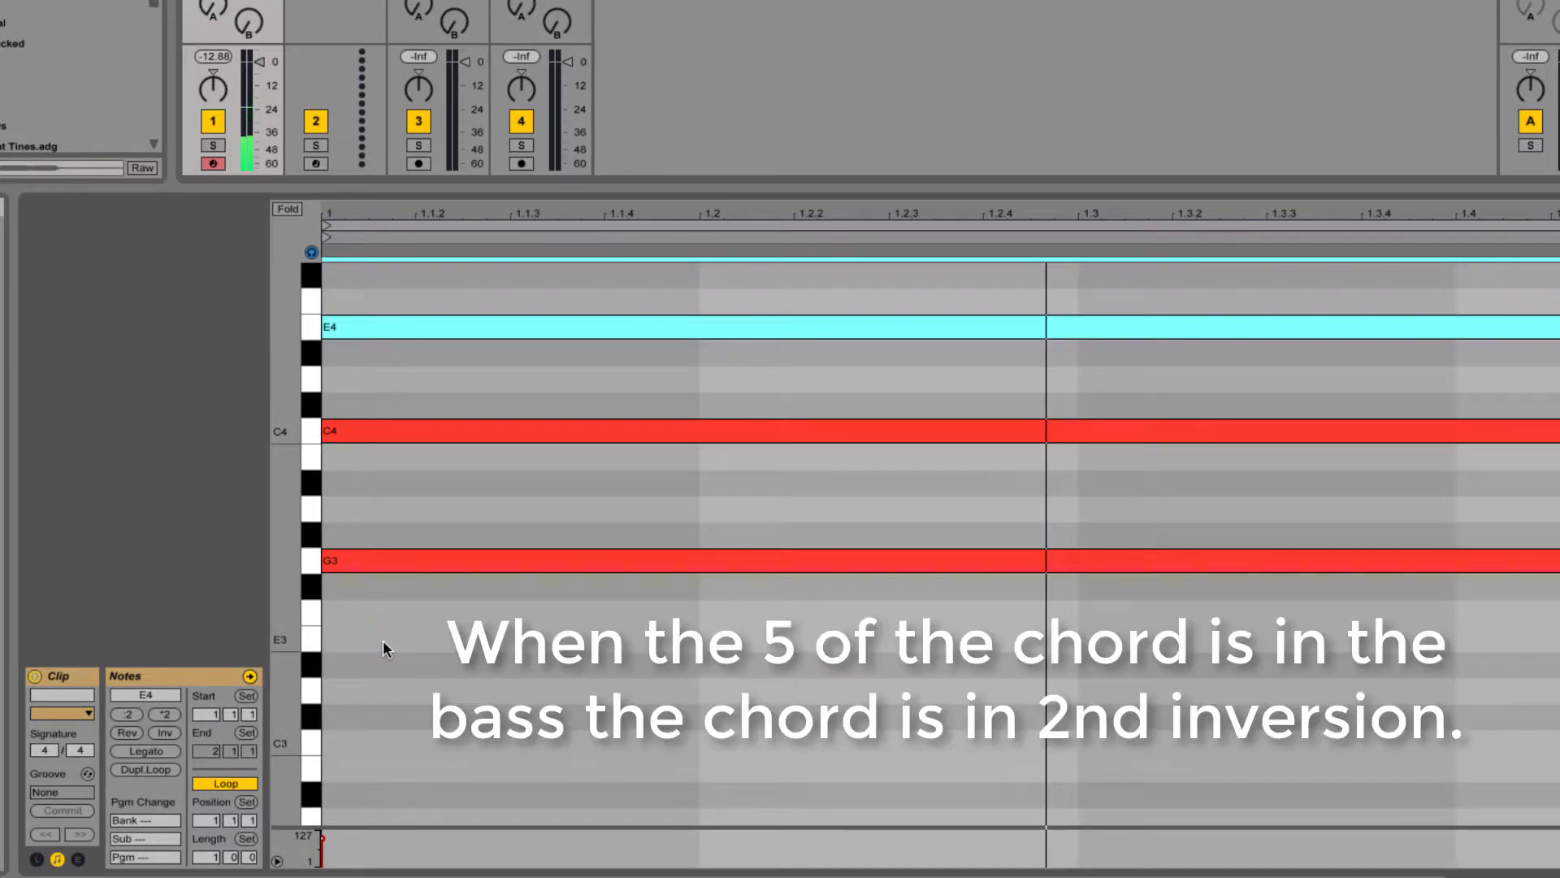
key("space")
key("space")
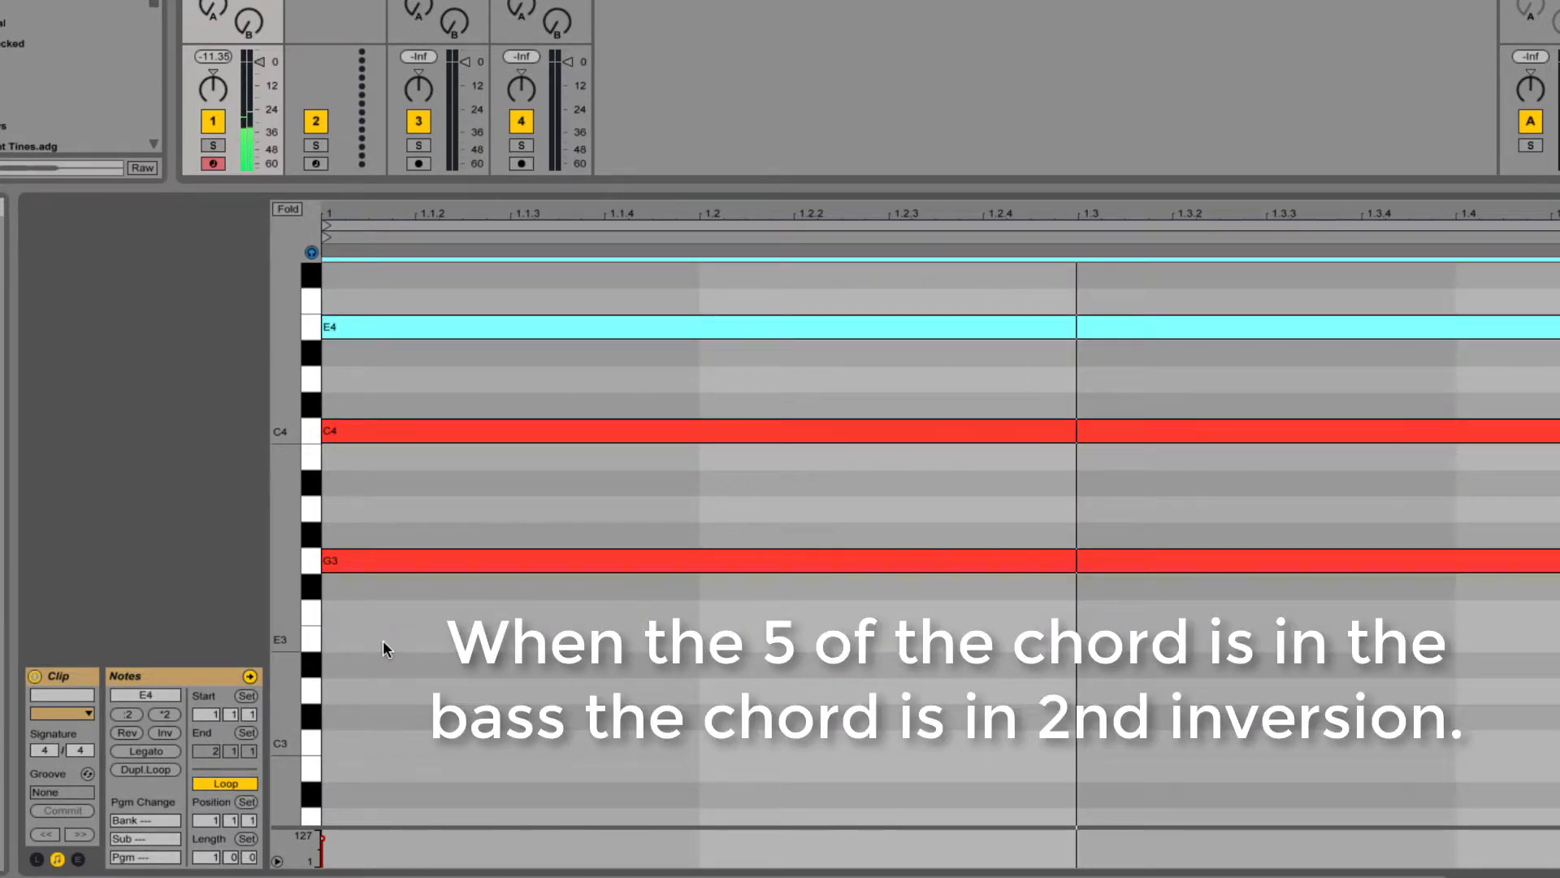
Move G3 up an octave to G4 to bring the chord back to root position on C4
left_click(398, 561)
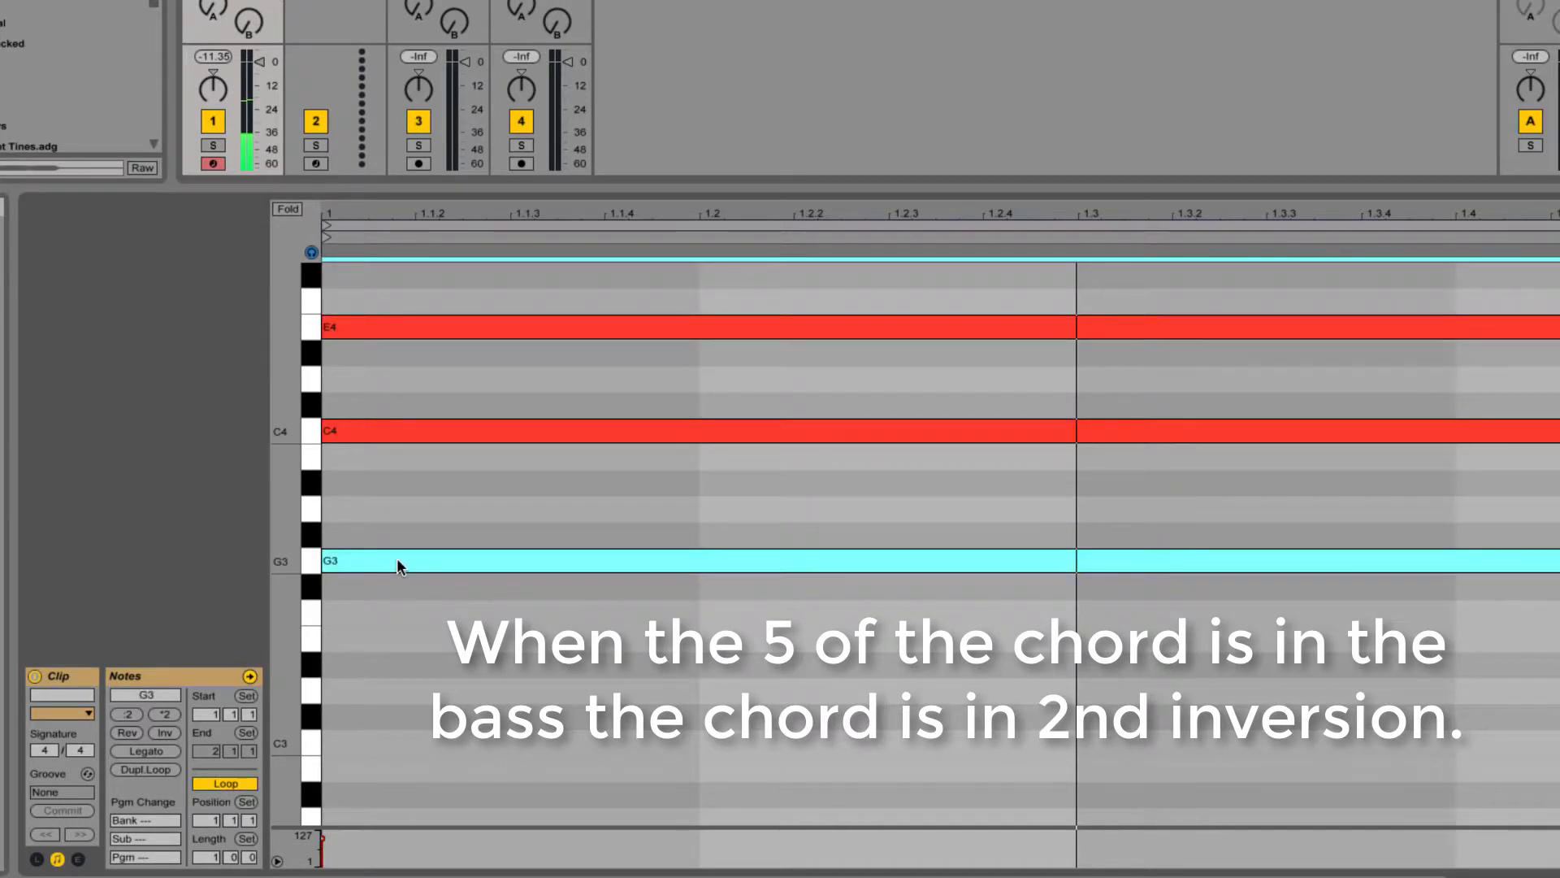
key("shift+Up")
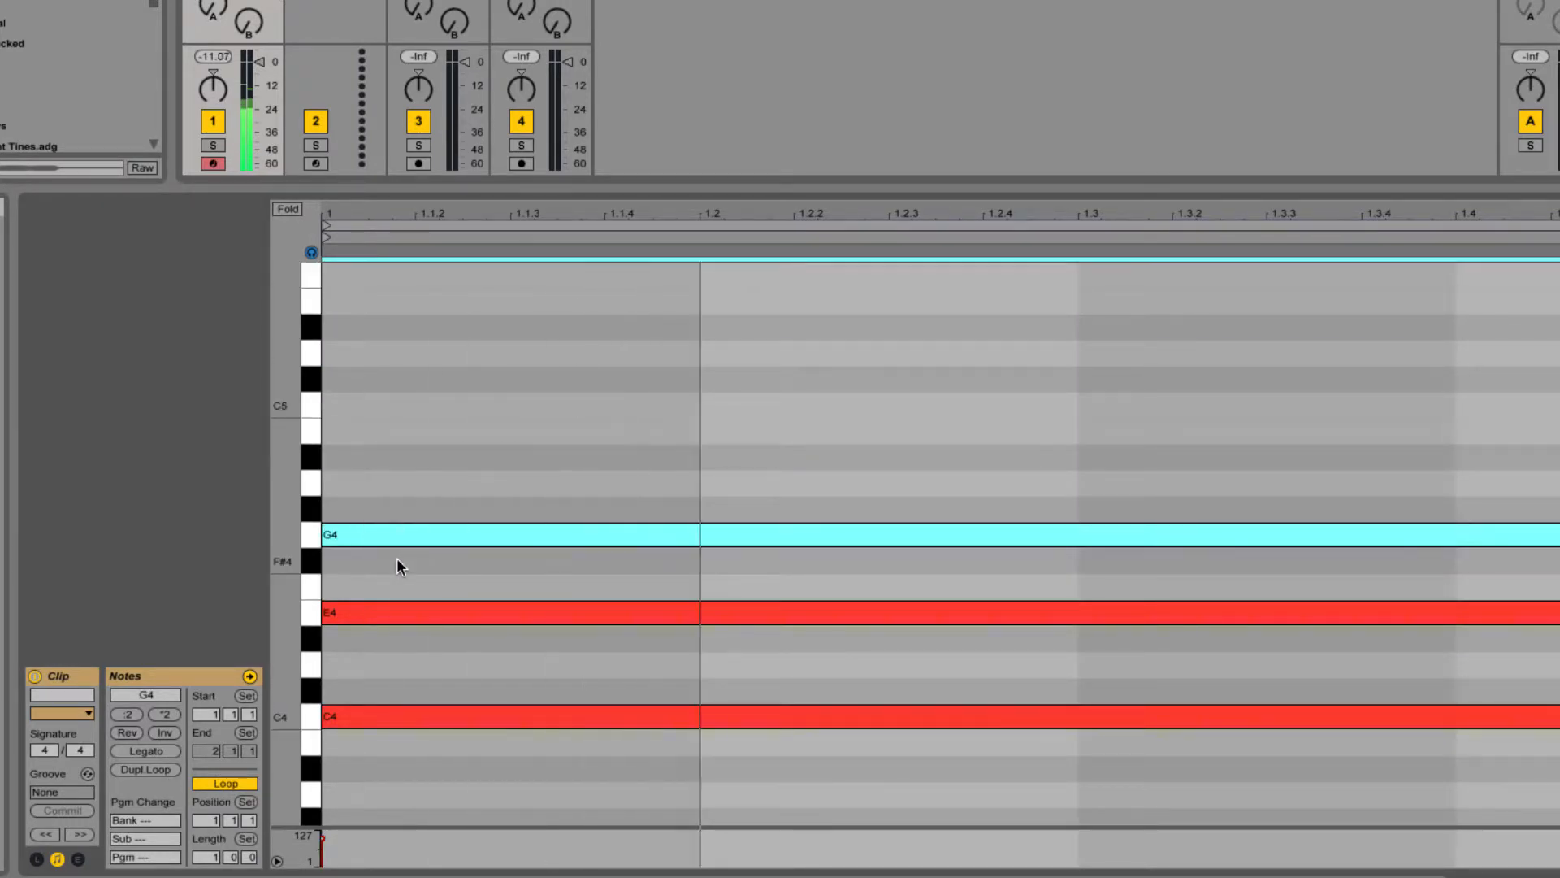
scroll(397, 559, "down", 4)
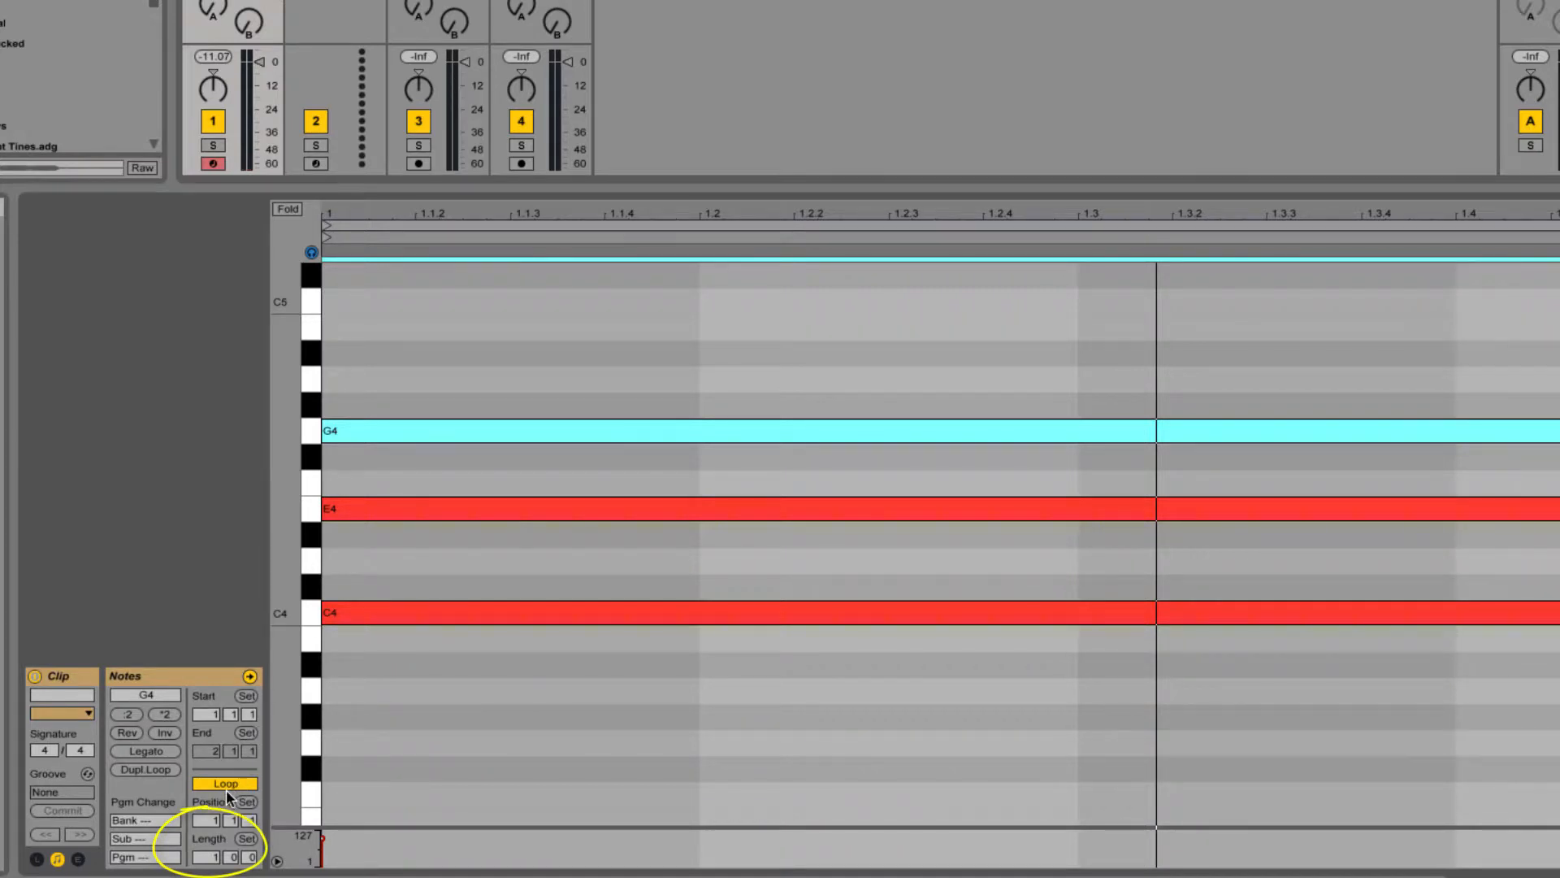
Set the clip's loop length to 4 bars
left_click(207, 856)
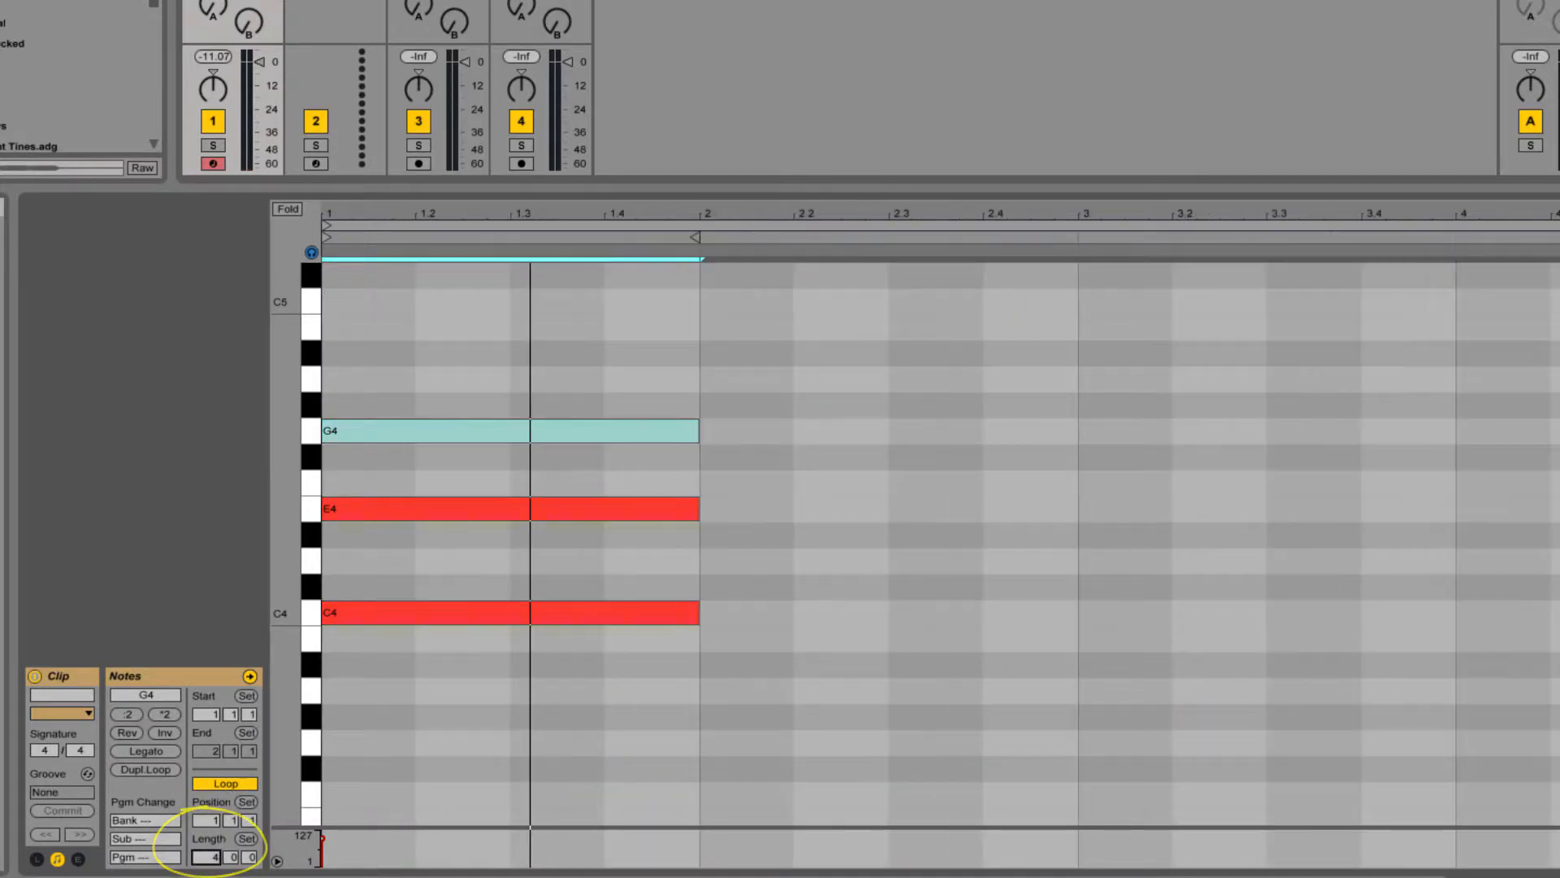
type("4")
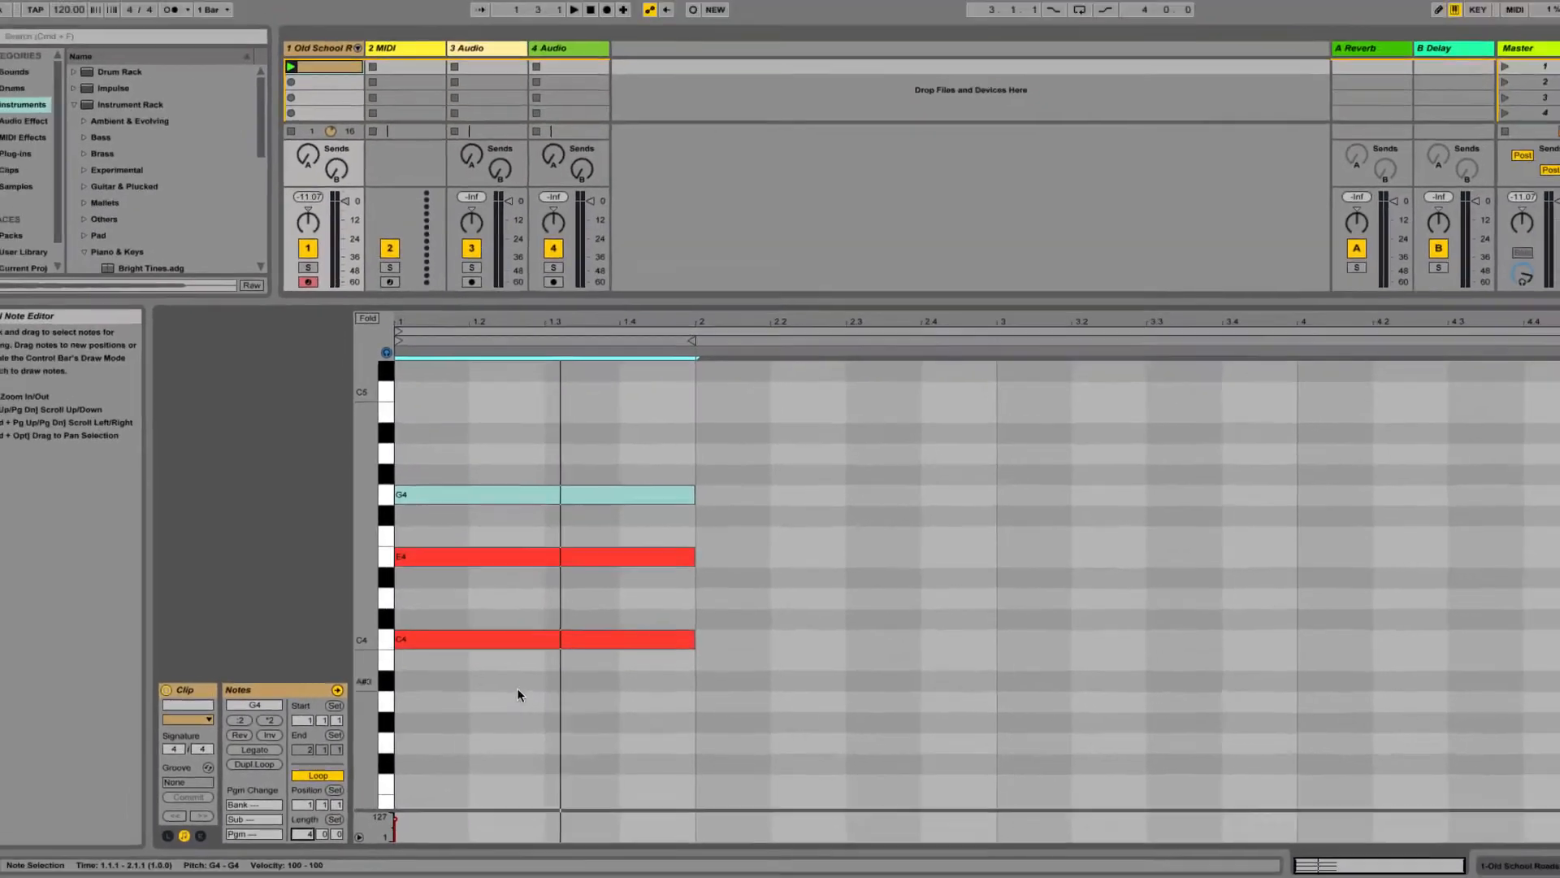
left_click(480, 686)
Select all the chord notes and duplicate them three times to fill bars 2 to 4, leaving nothing selected
key("super+a")
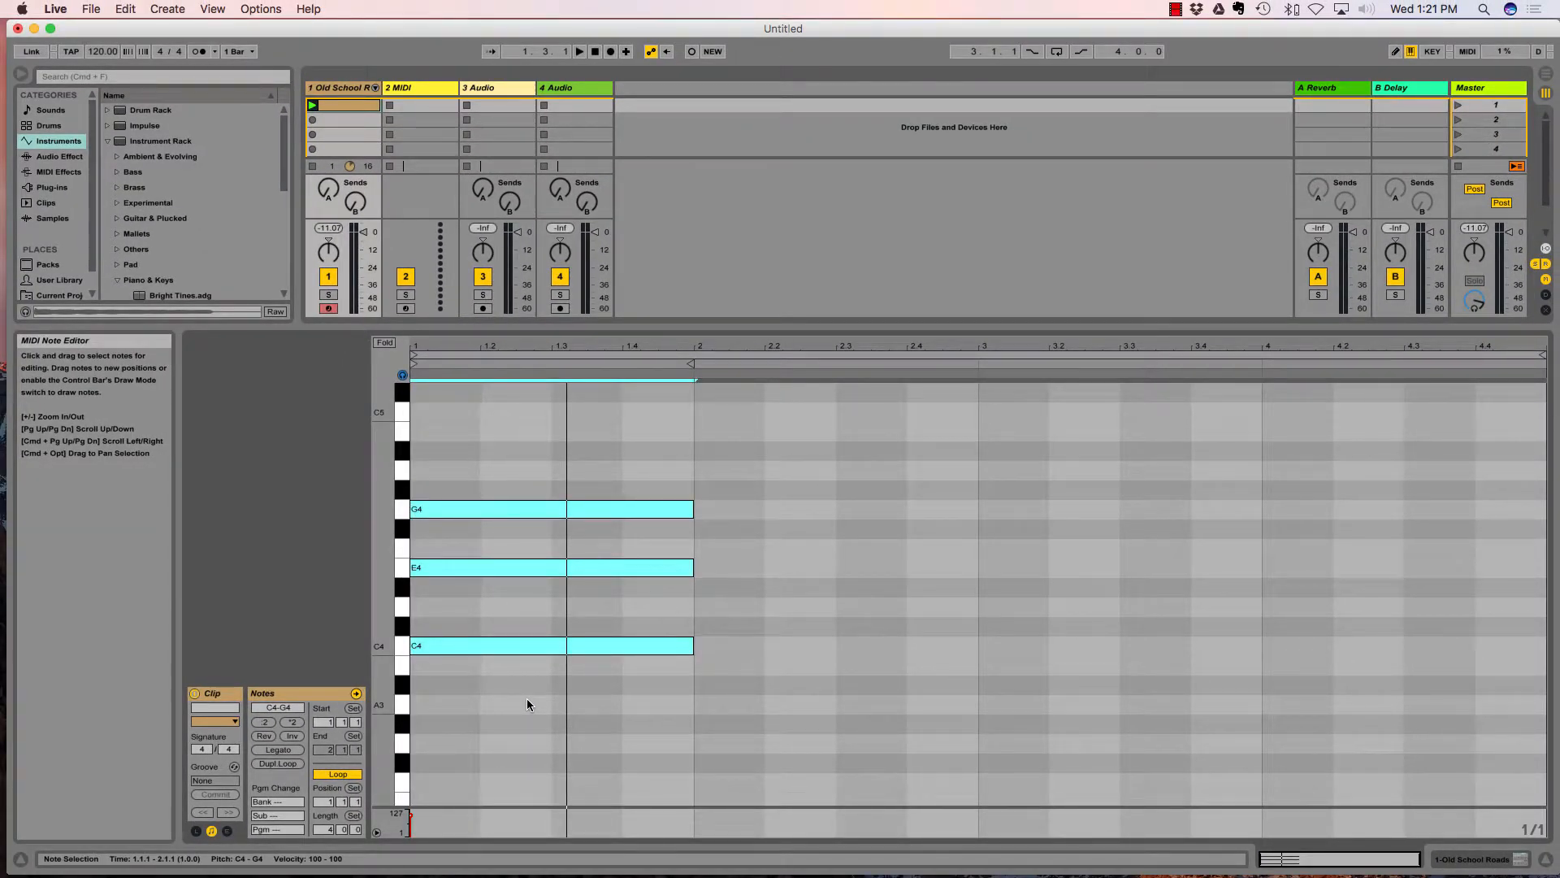
scroll(527, 698, "down", 1)
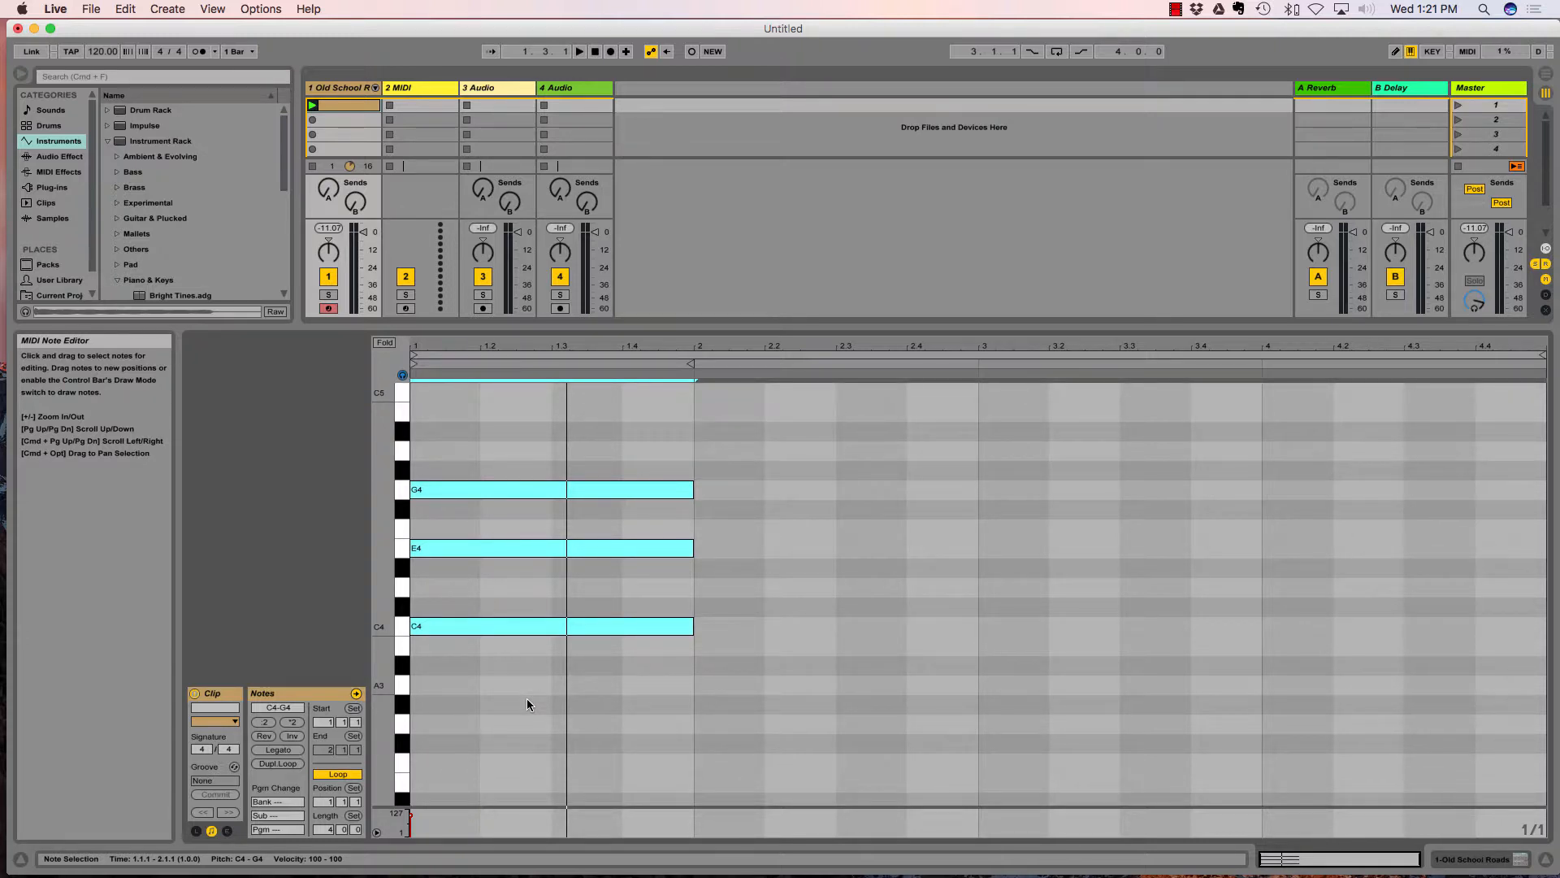
key("super+d")
key("super+d")
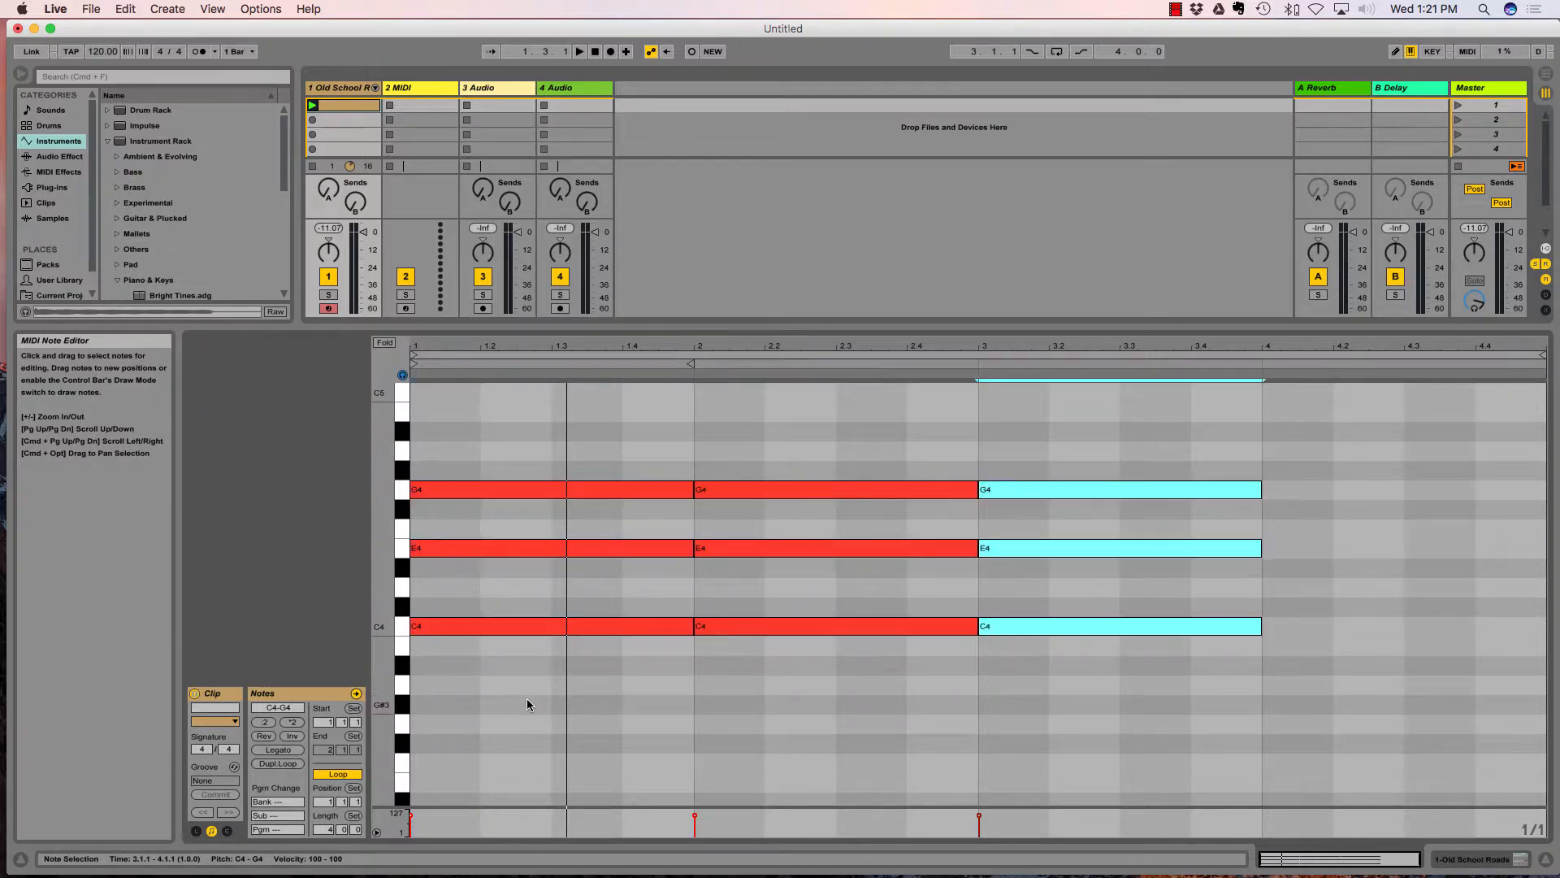
key("super+d")
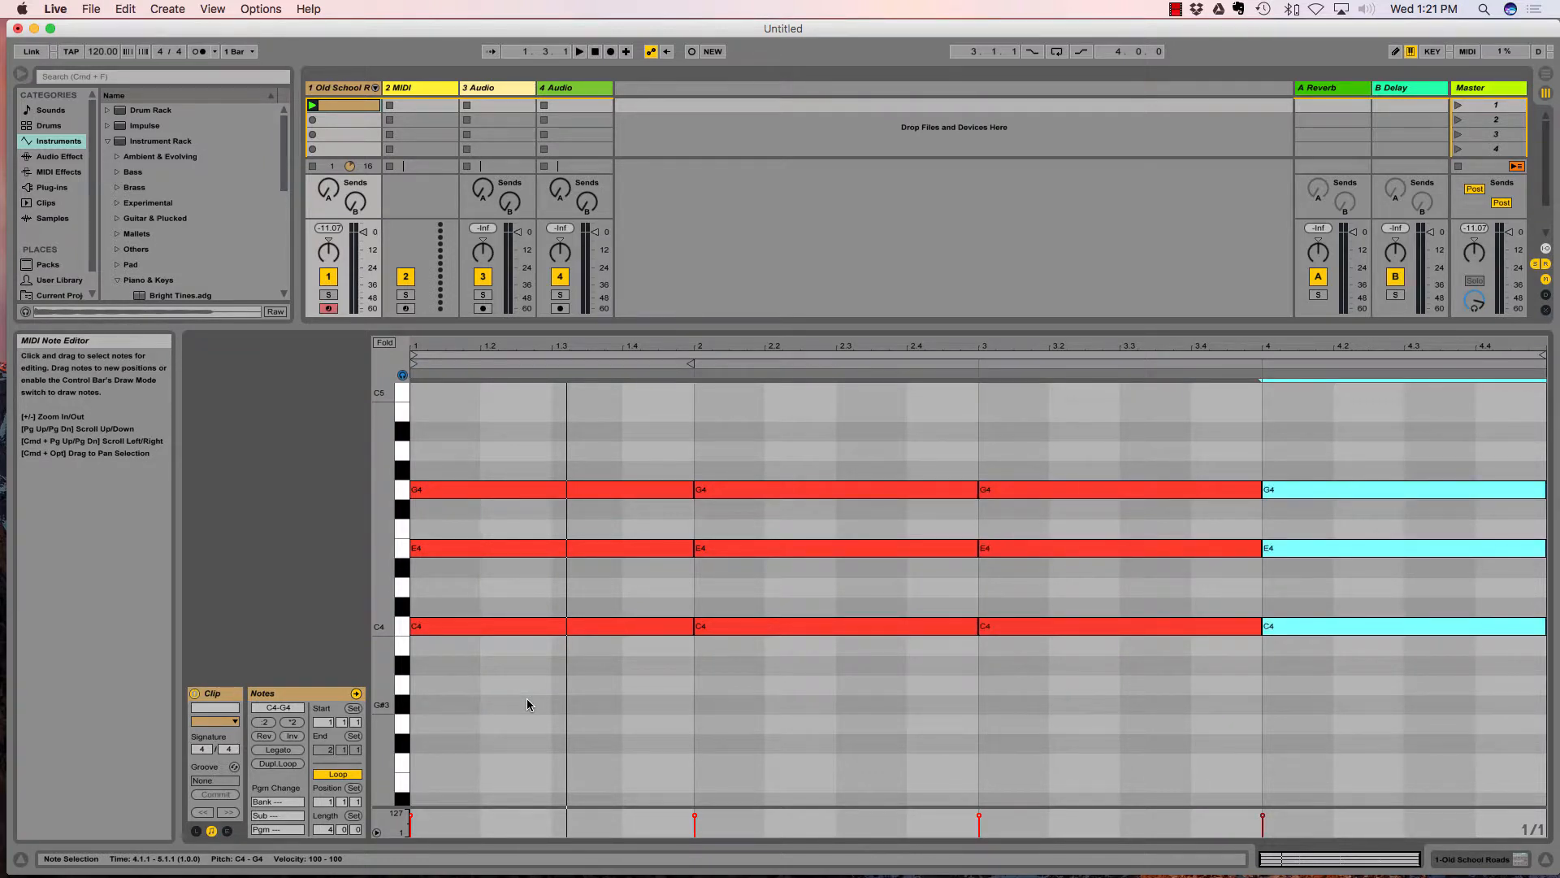
scroll(556, 756, "down", 2)
scroll(556, 755, "up", 2)
left_click(556, 755)
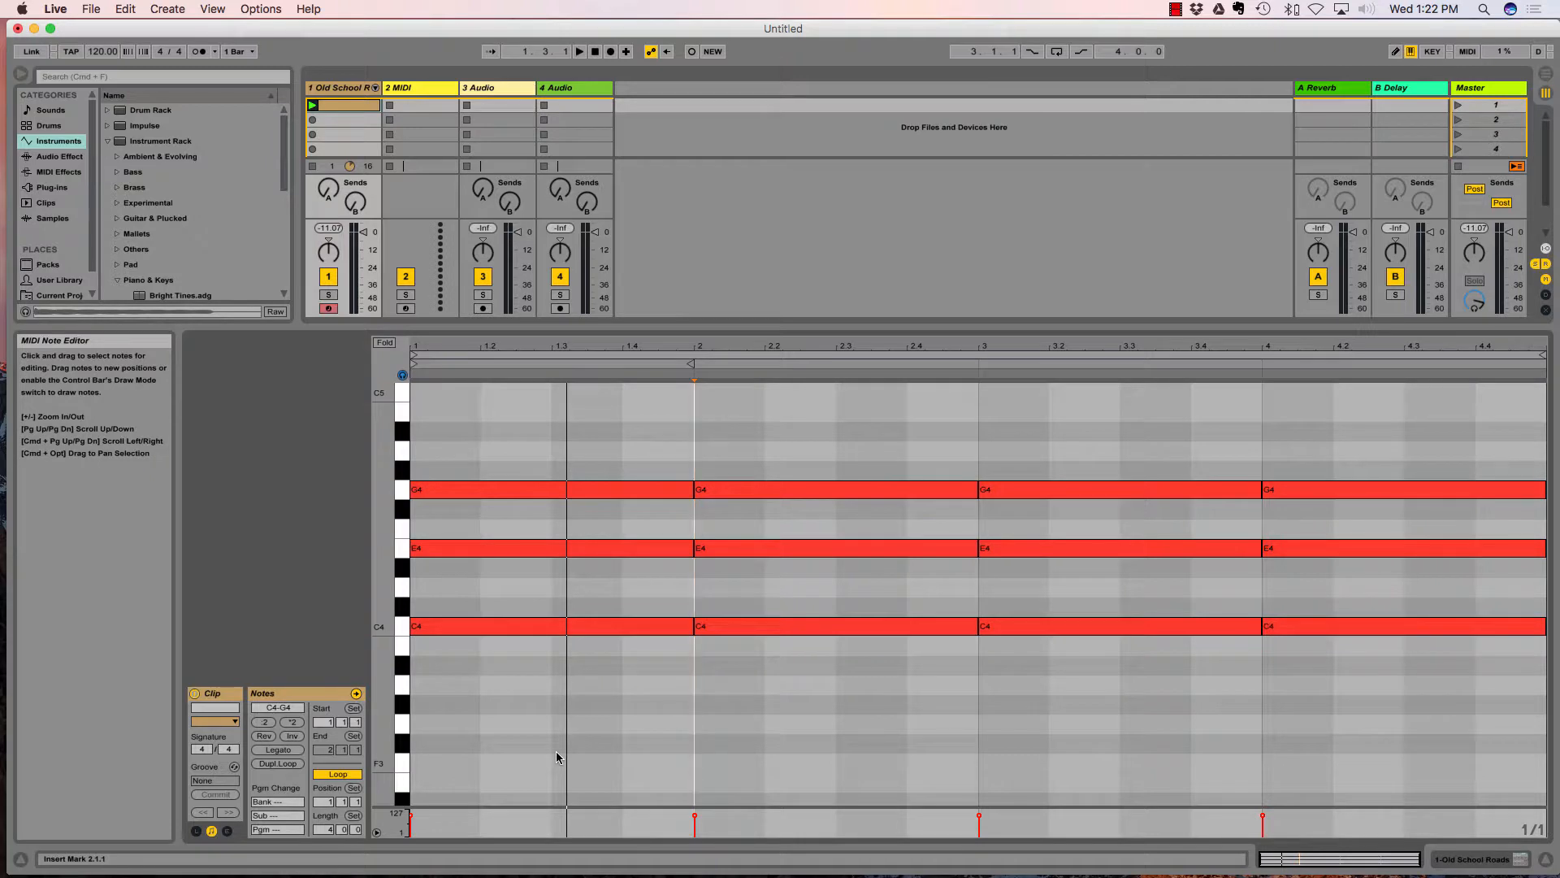
Revoice the bar 1 chord by lowering G4 to G3 and drawing a one-bar C5, and play it
left_click(495, 490)
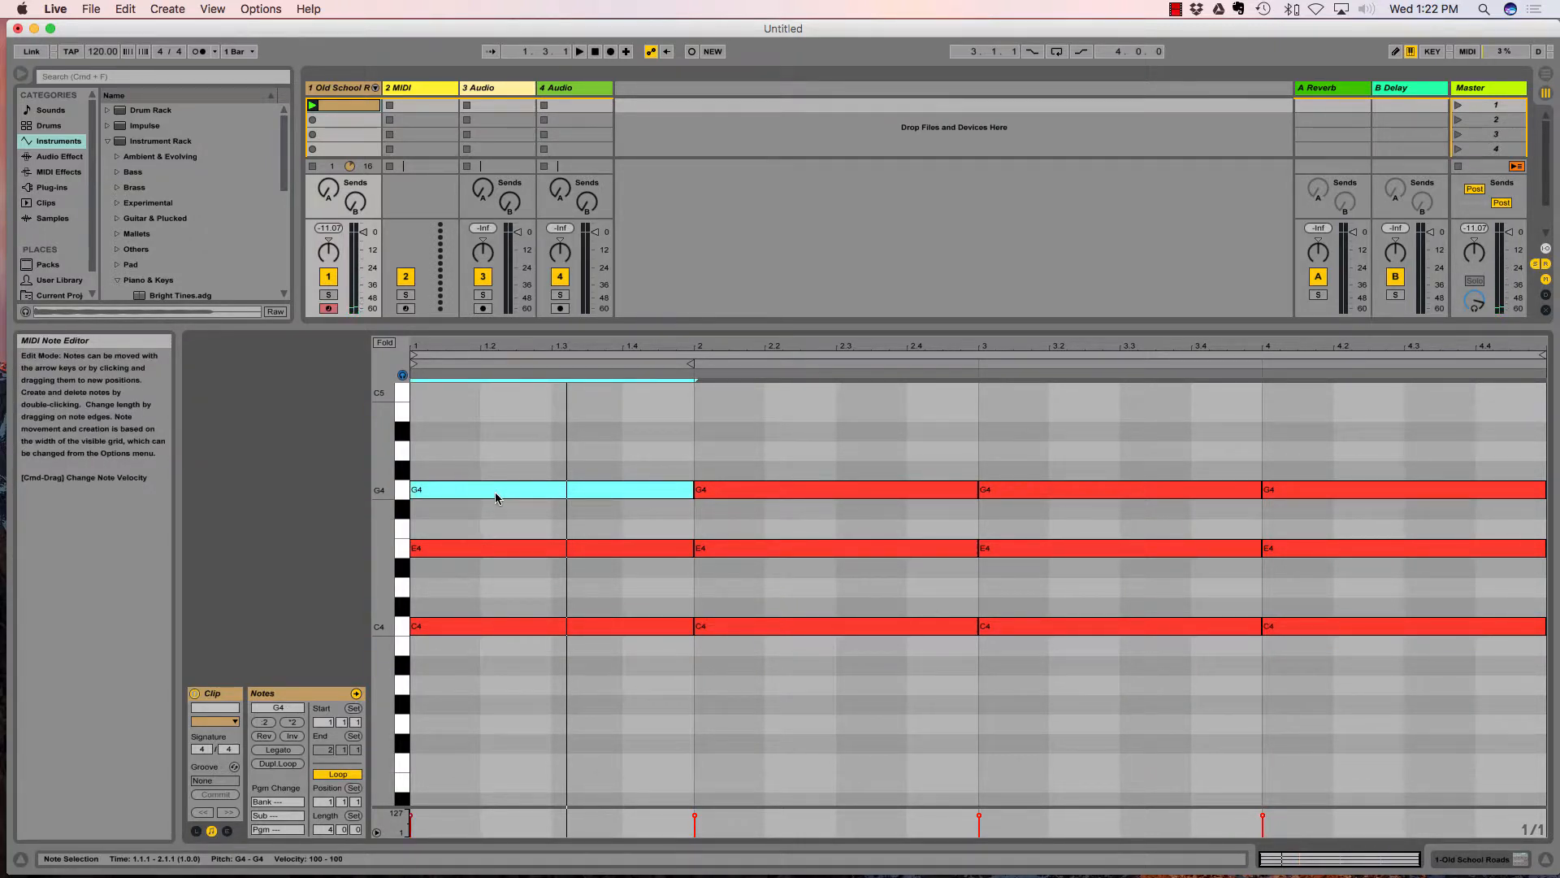
key("shift+Down")
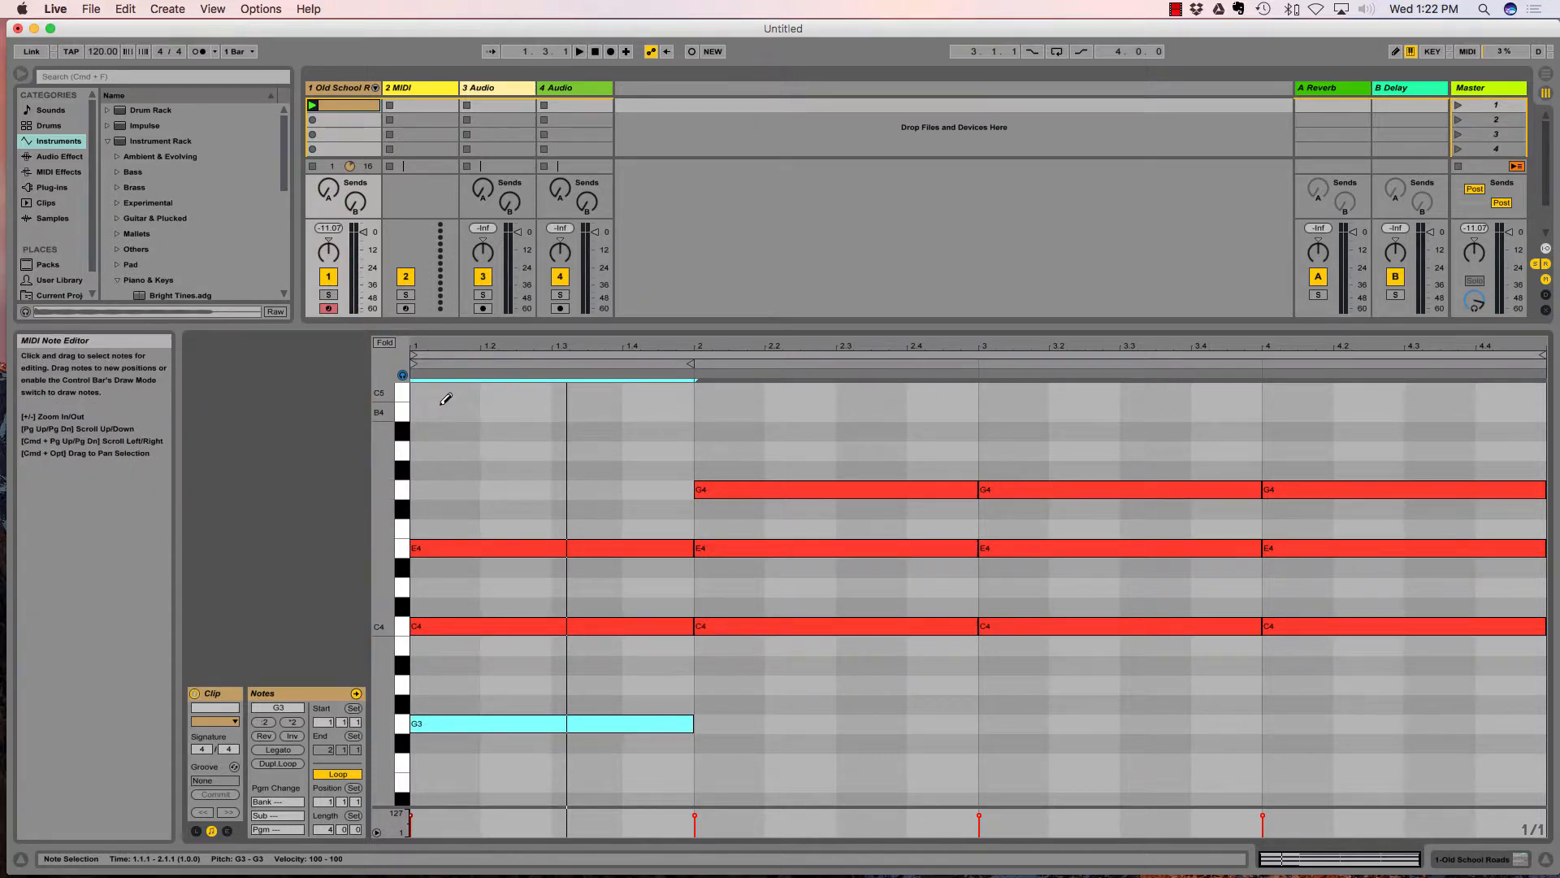
key("b")
left_click(419, 390)
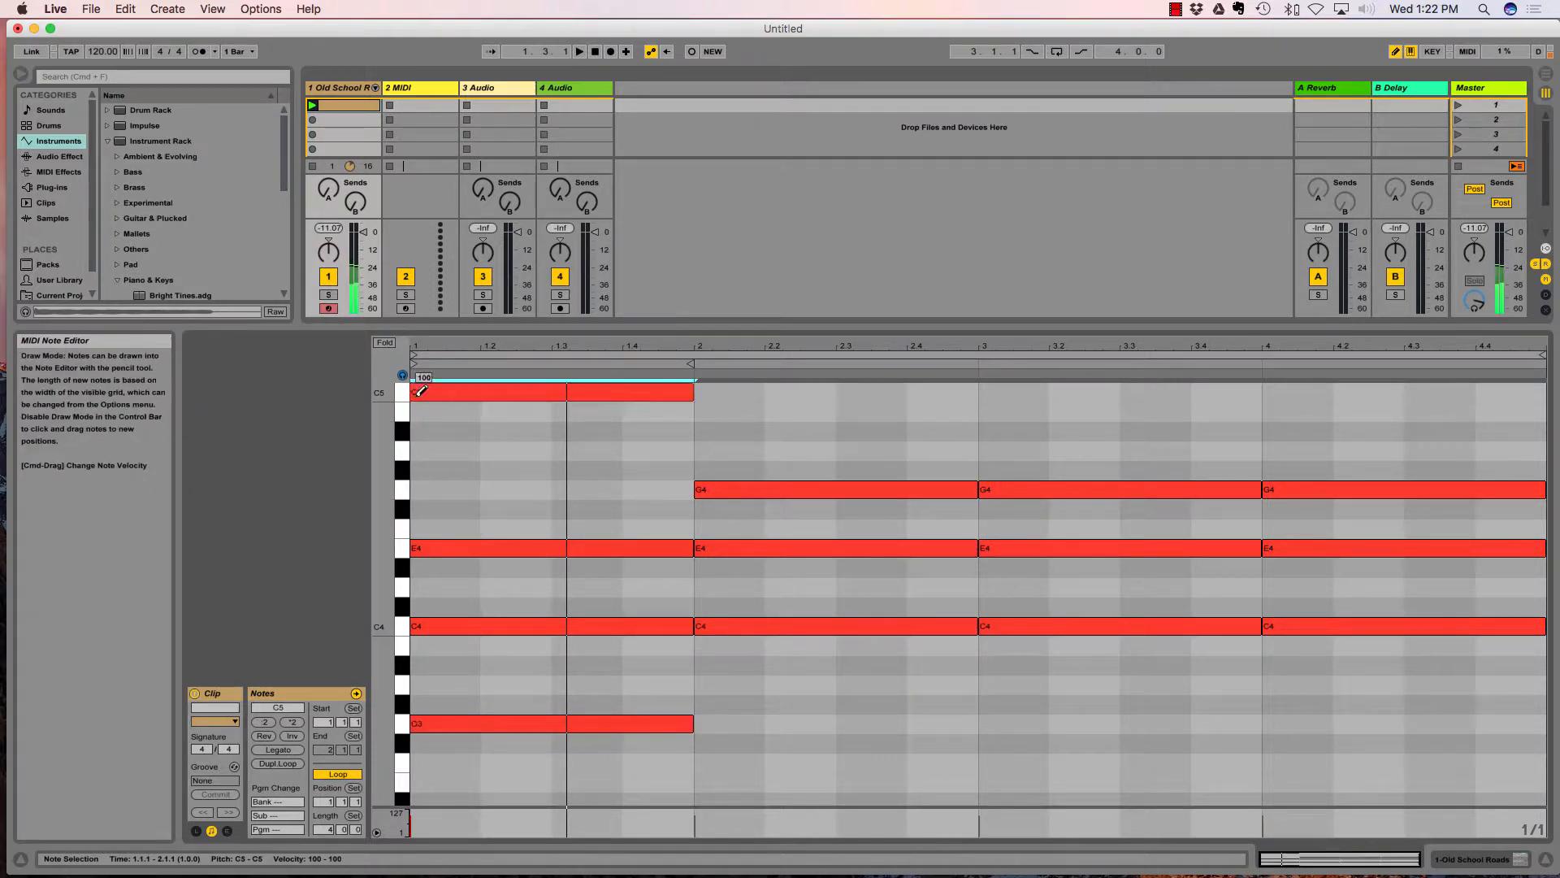
scroll(456, 482, "up", 3)
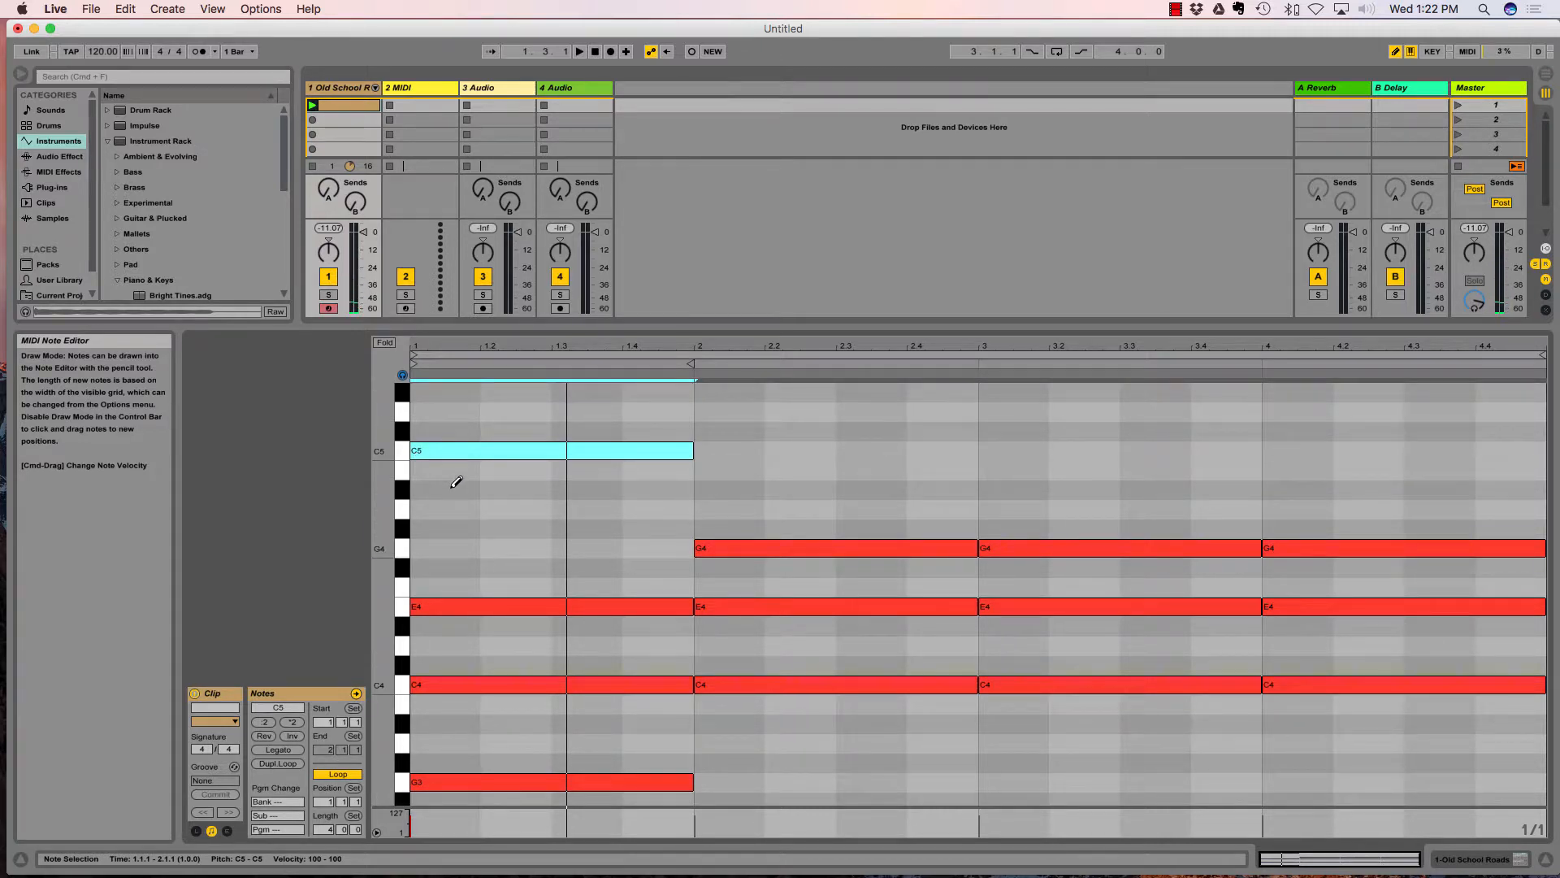
scroll(456, 482, "down", 1)
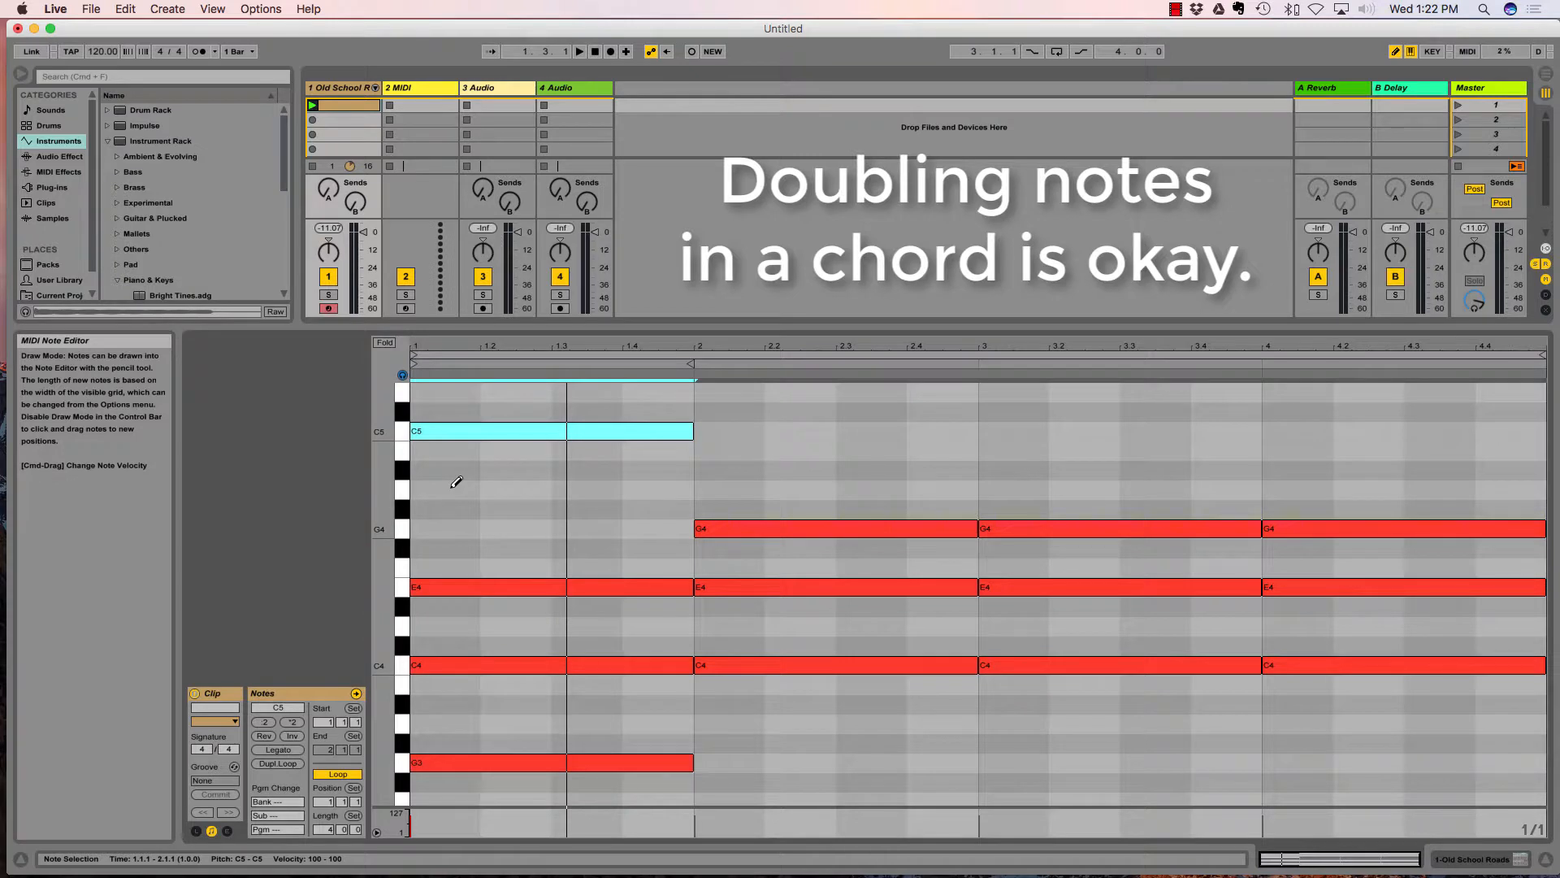
key("space")
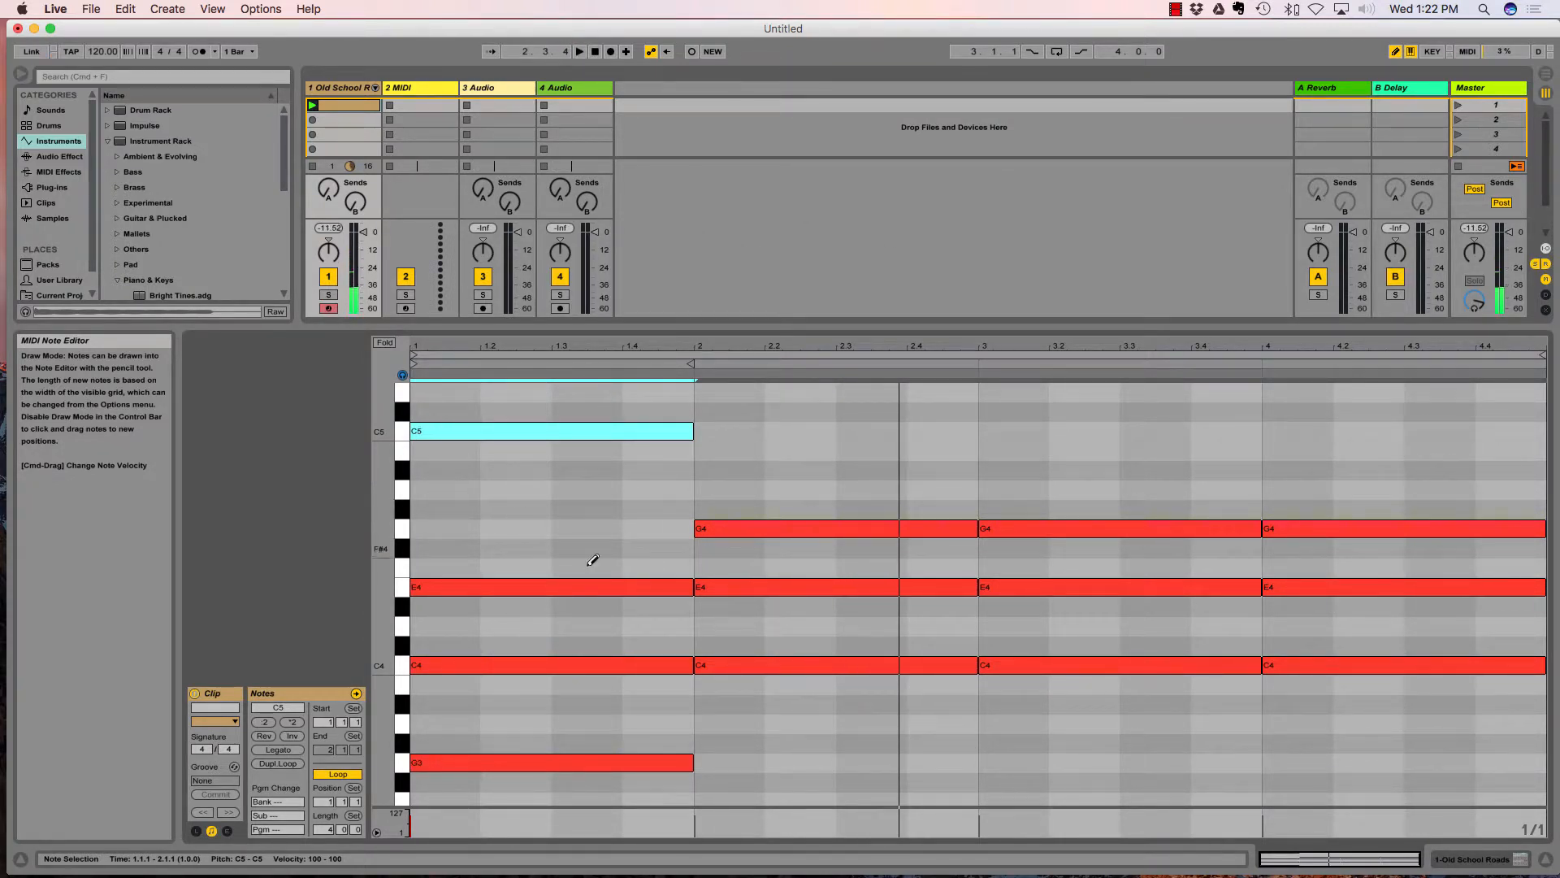
Replace the E4 in bar 2 with a one-bar D4
scroll(662, 616, "down", 2)
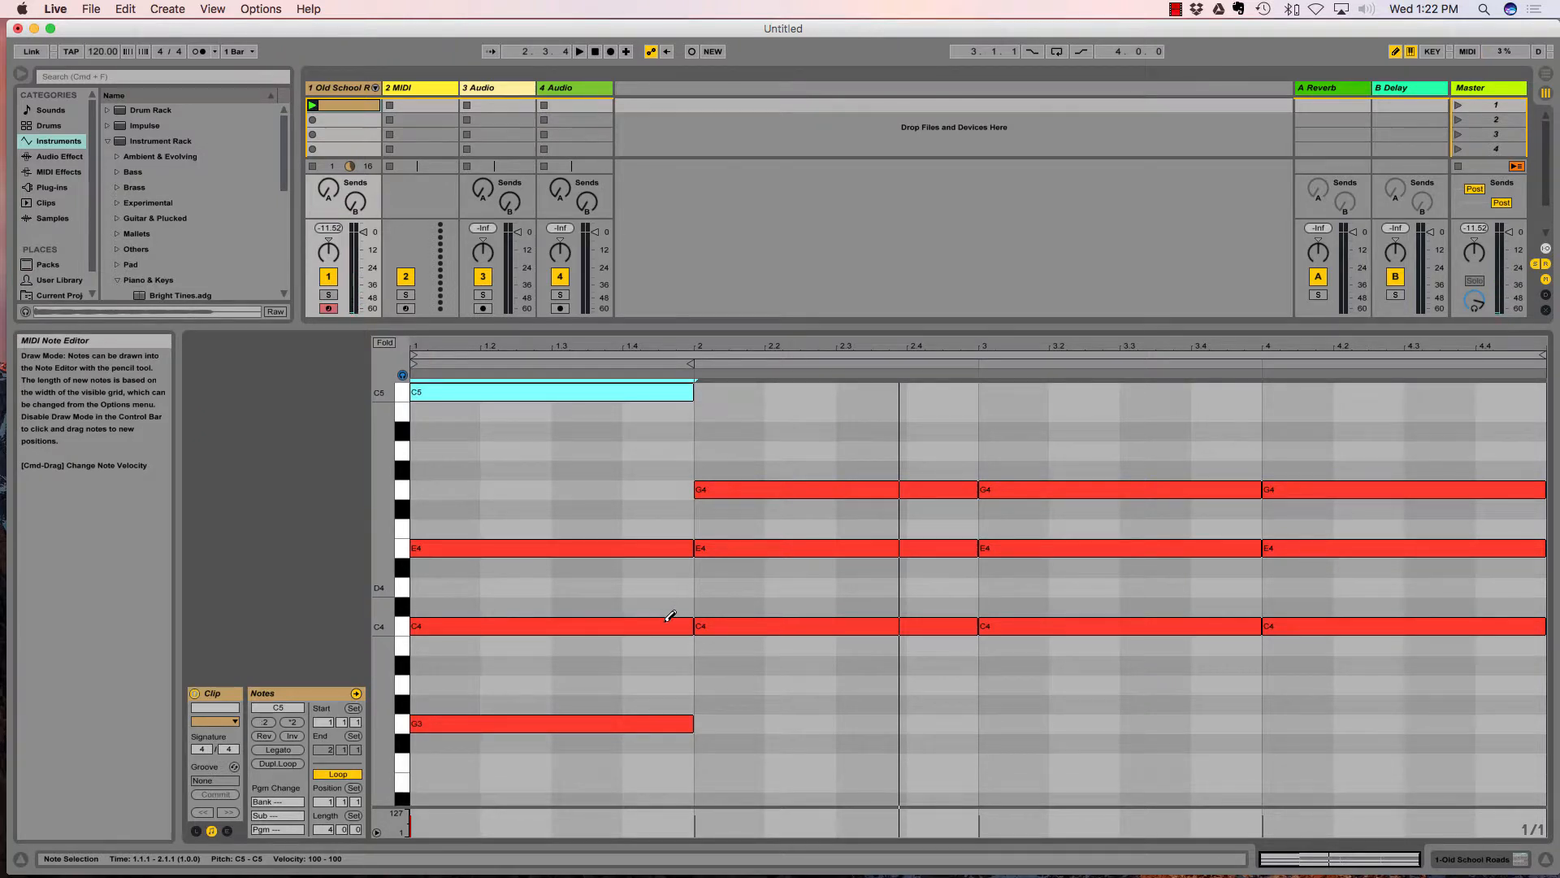
left_click(716, 551)
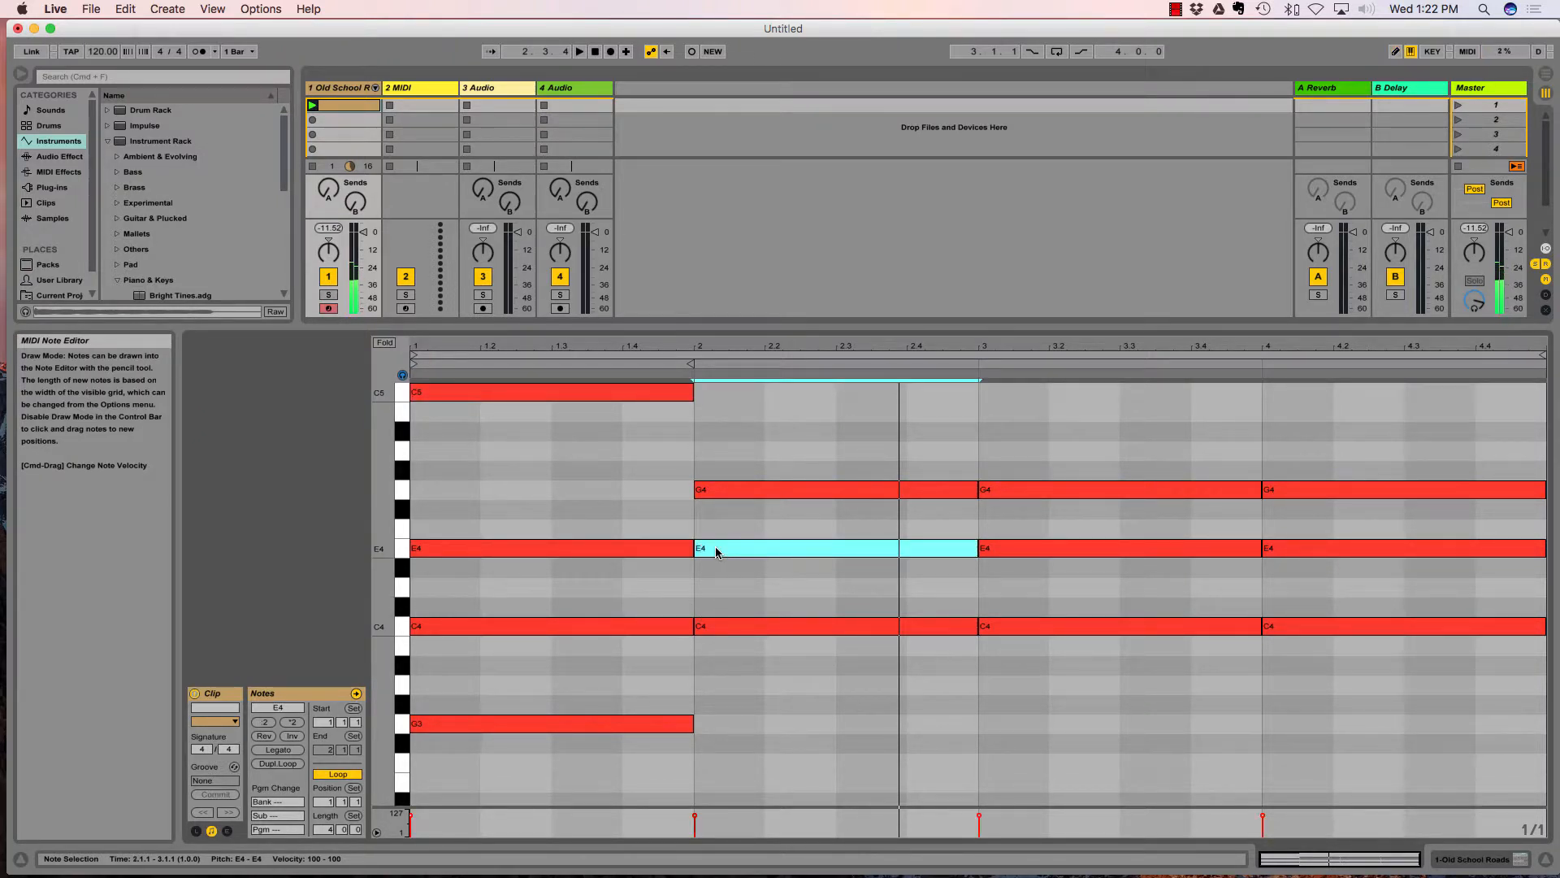
key("Delete")
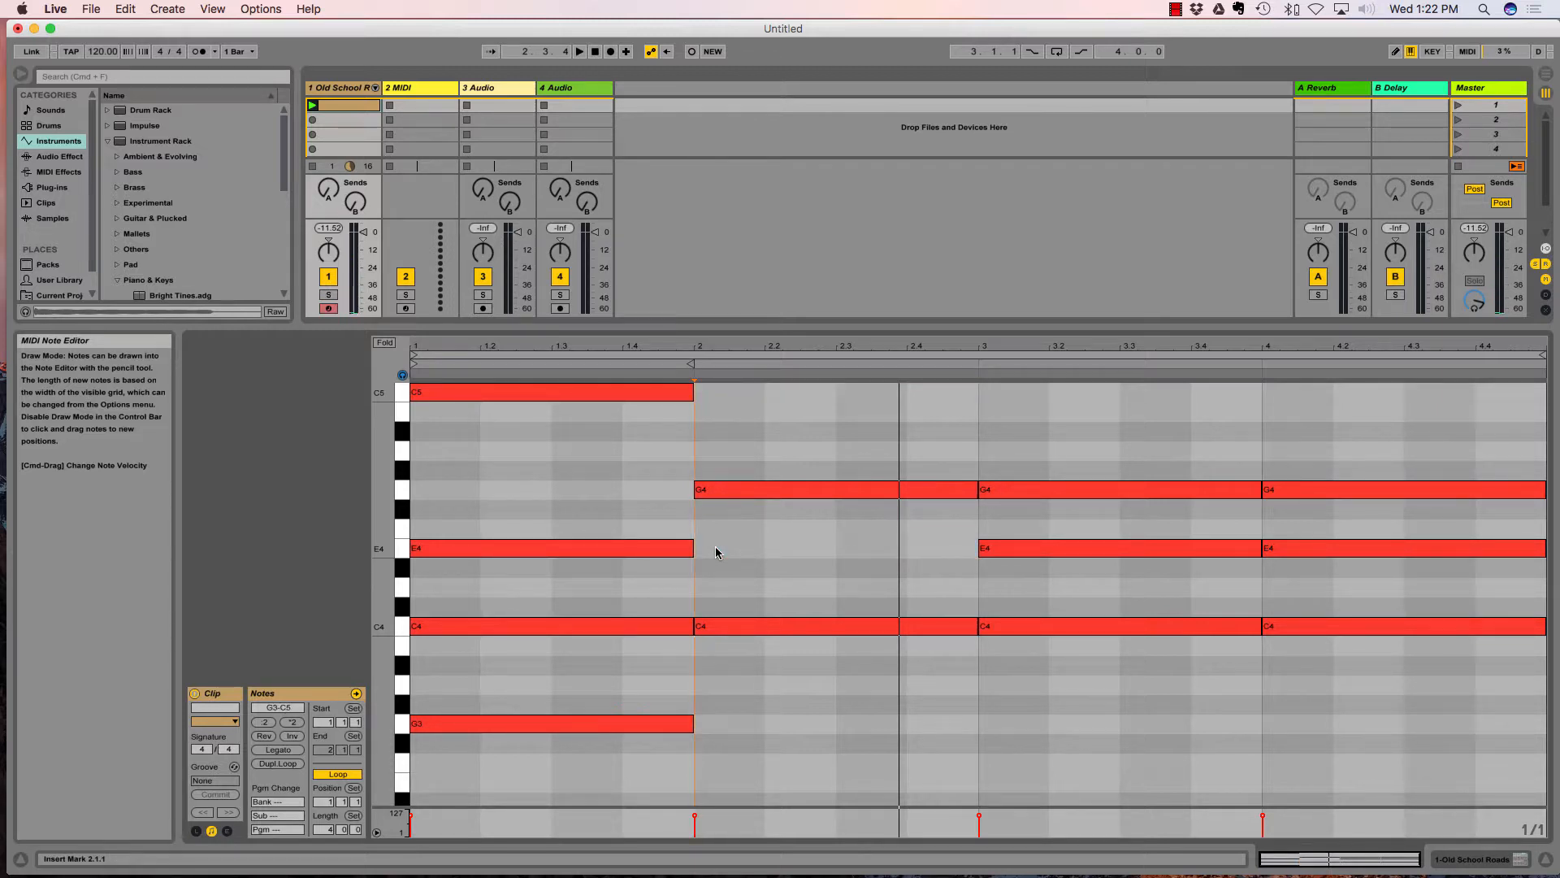
key("b")
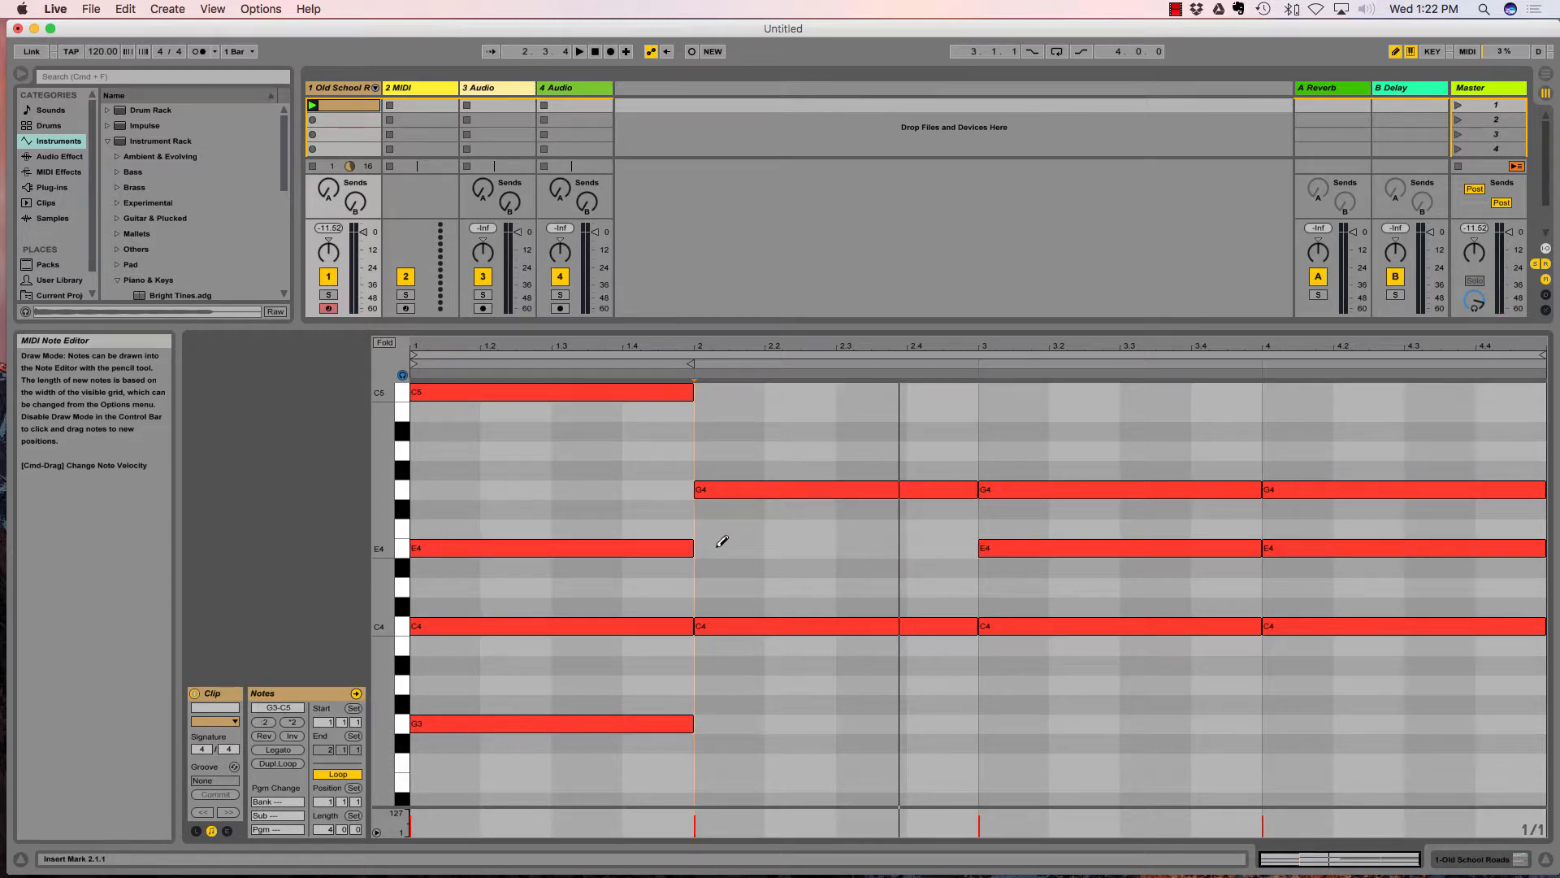
left_click(697, 588)
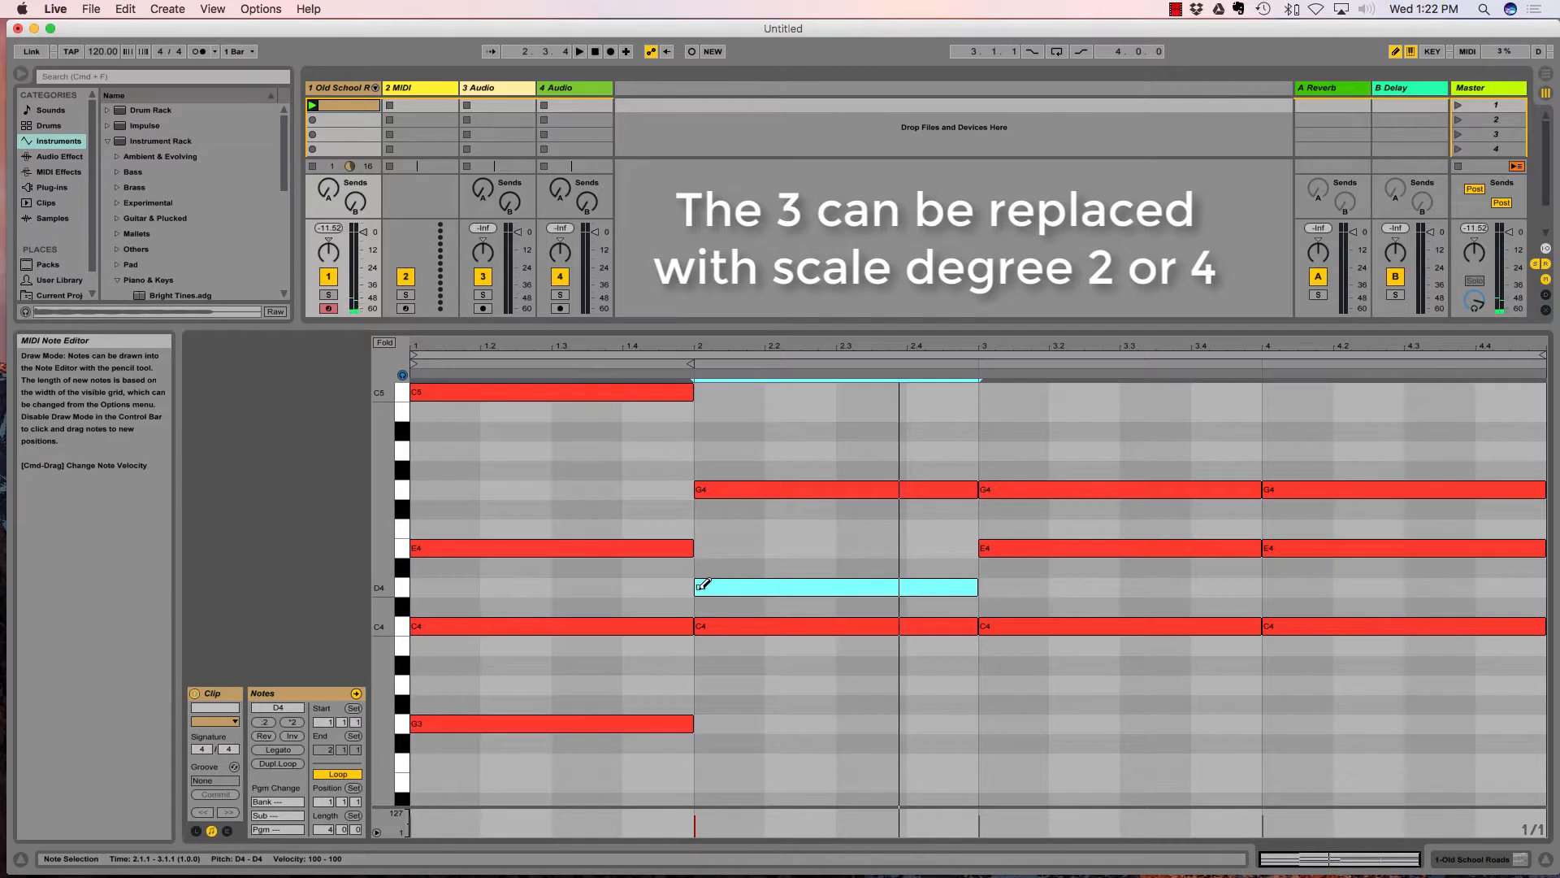
In bar 2, remove D4, try F4 and E4 in its place, and remove each of them again
key("Delete")
left_click(698, 527)
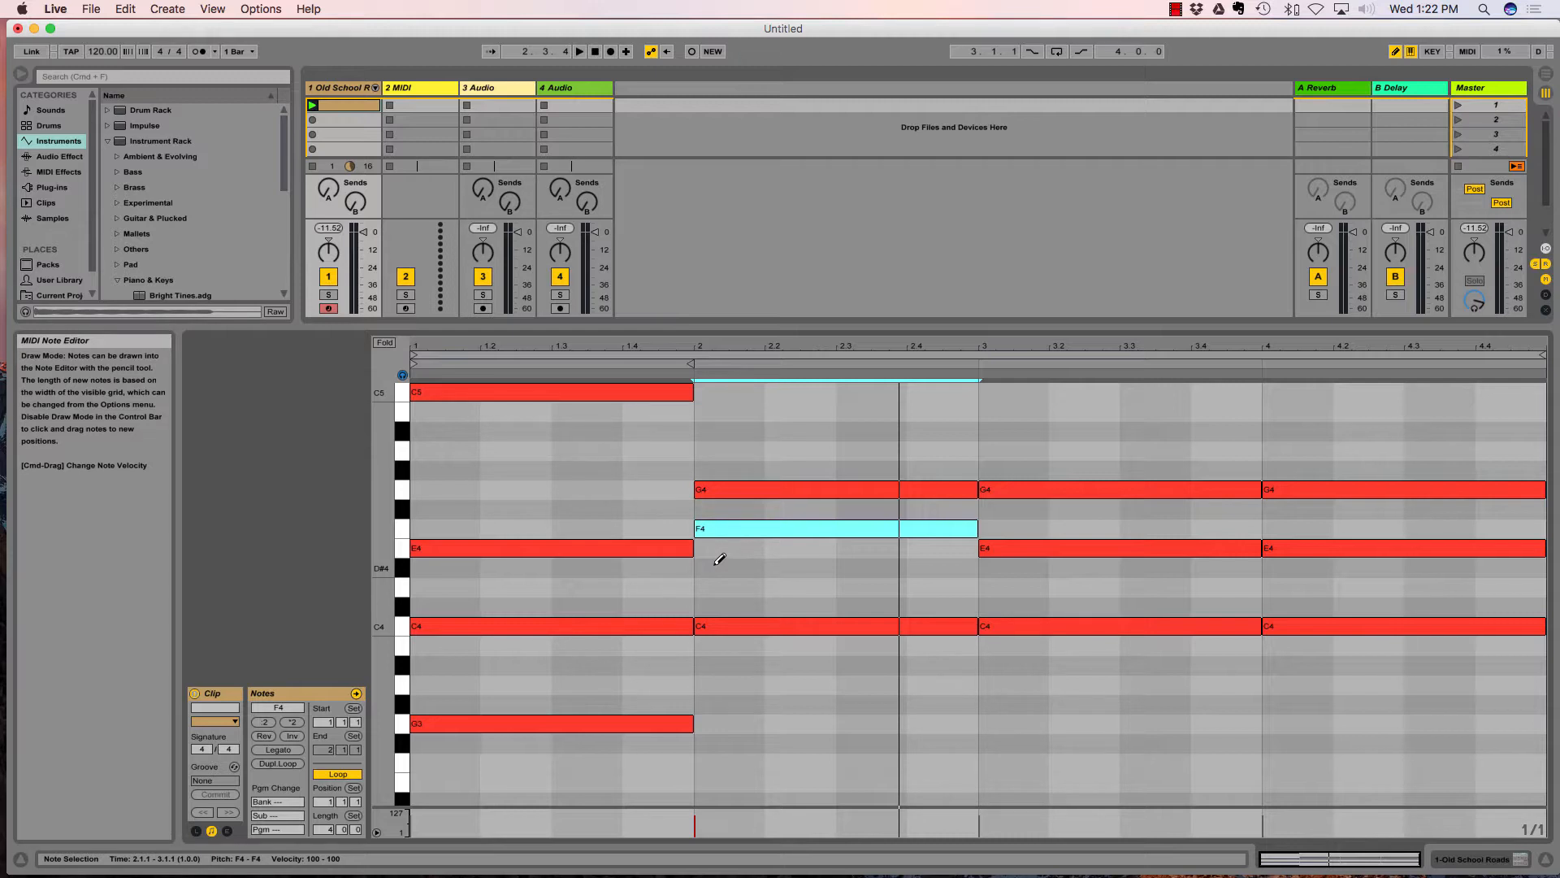
key("Delete")
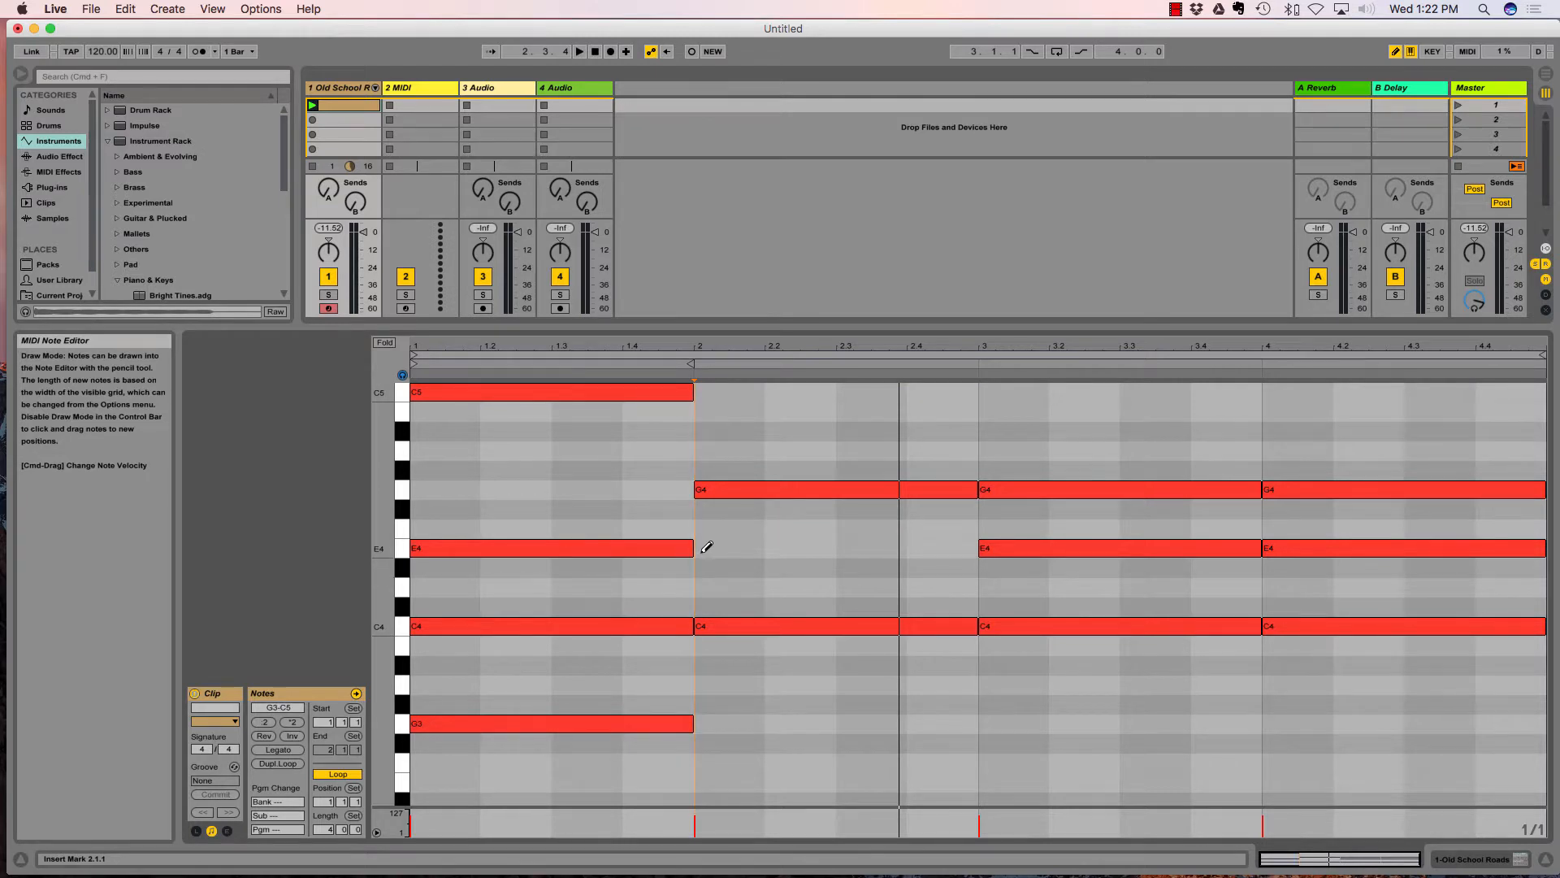
left_click(707, 547)
left_click(720, 547)
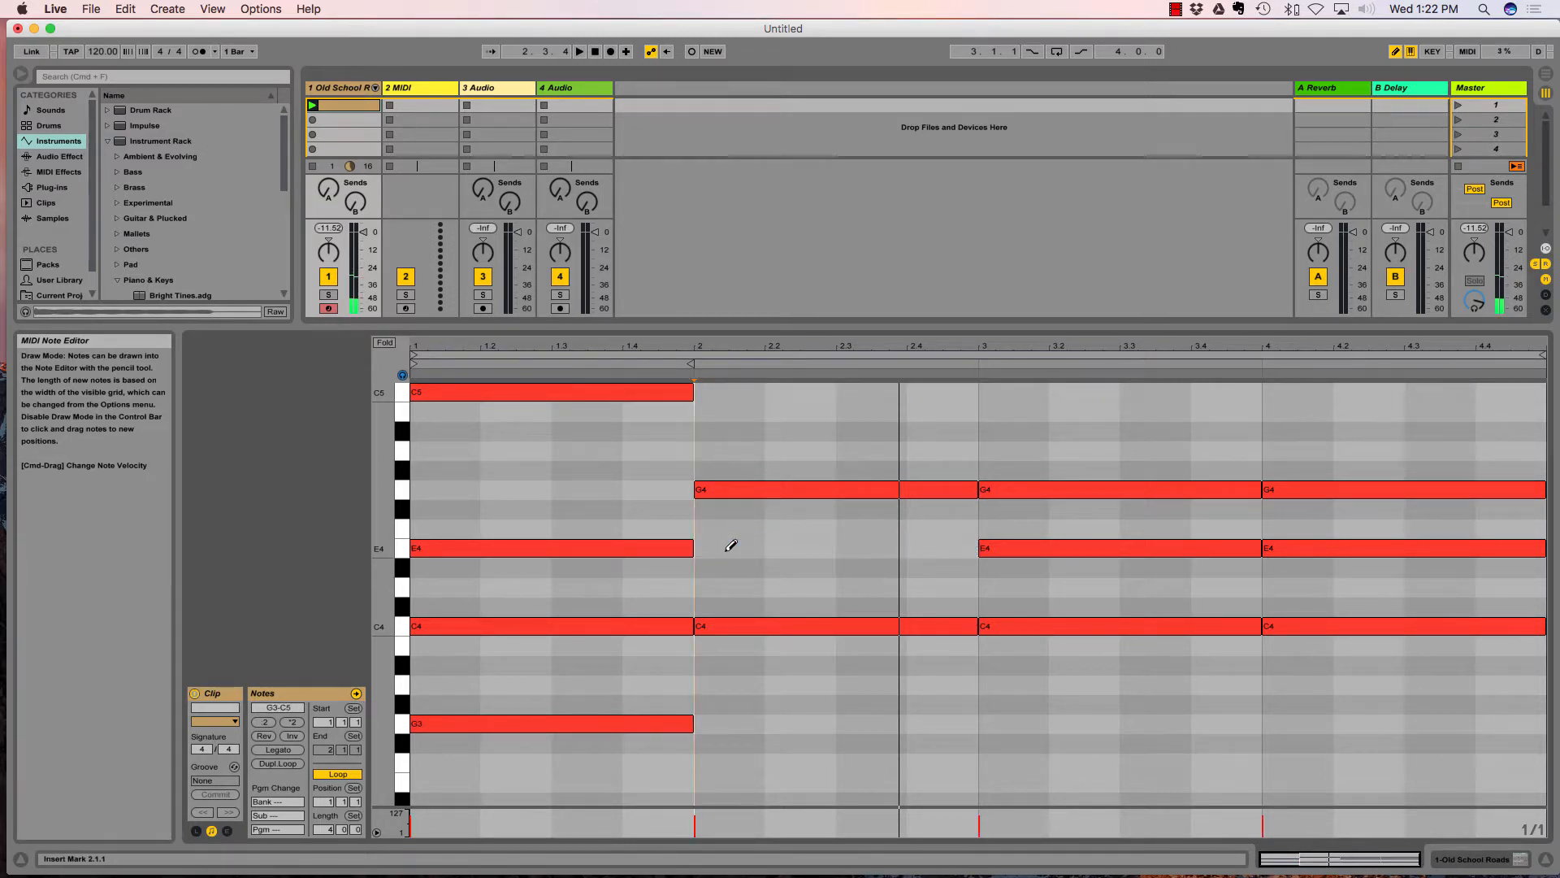
Draw D4 in bar 2 for a C(sus2) chord, and swap it back for E4
left_click(704, 587)
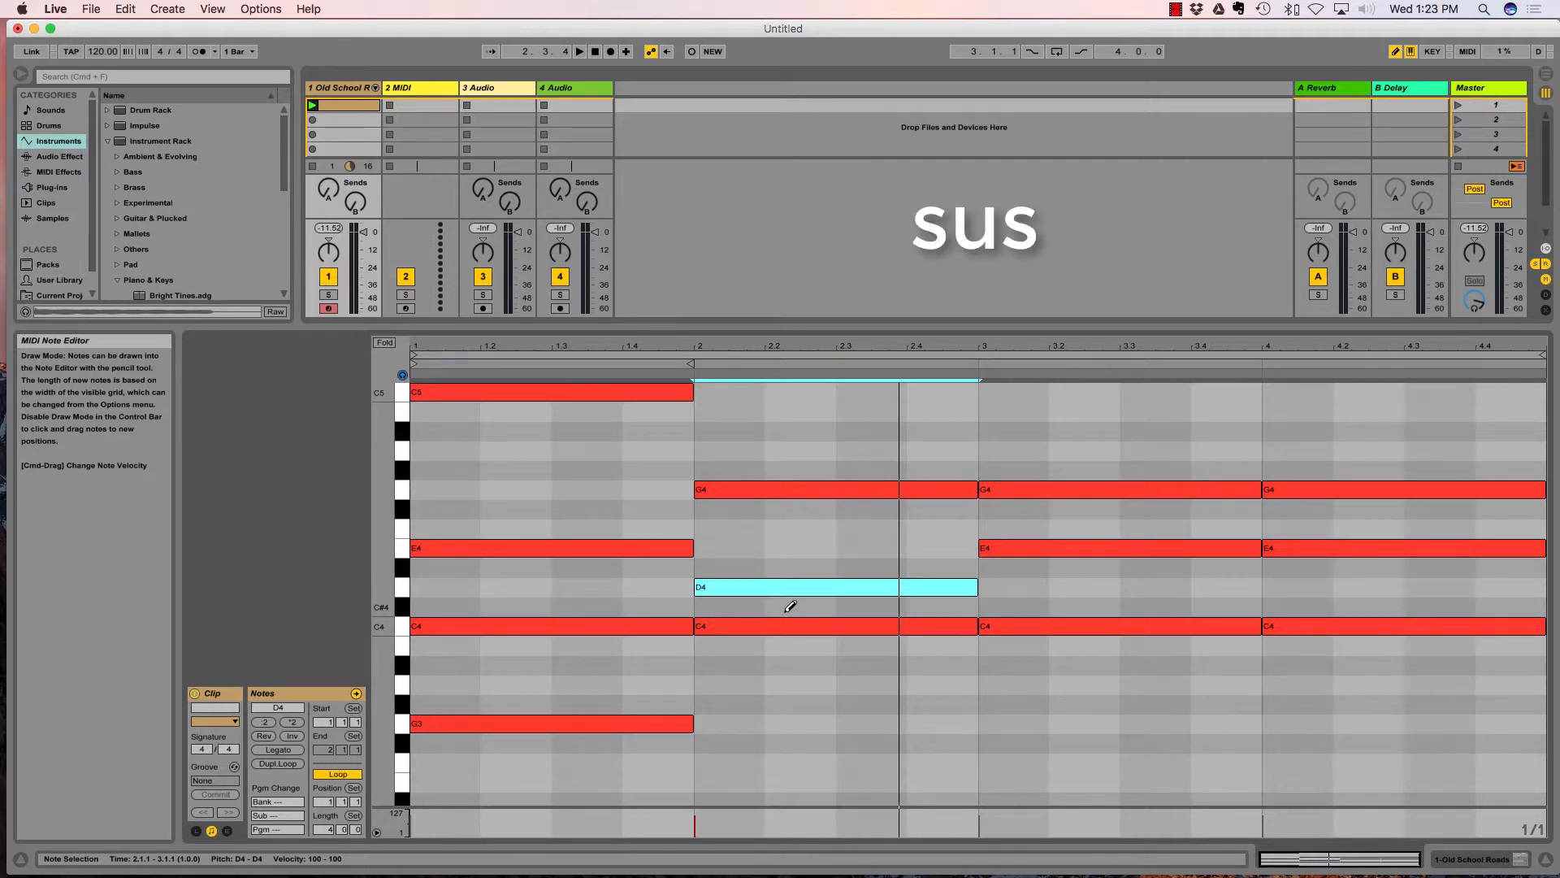
left_click(709, 548)
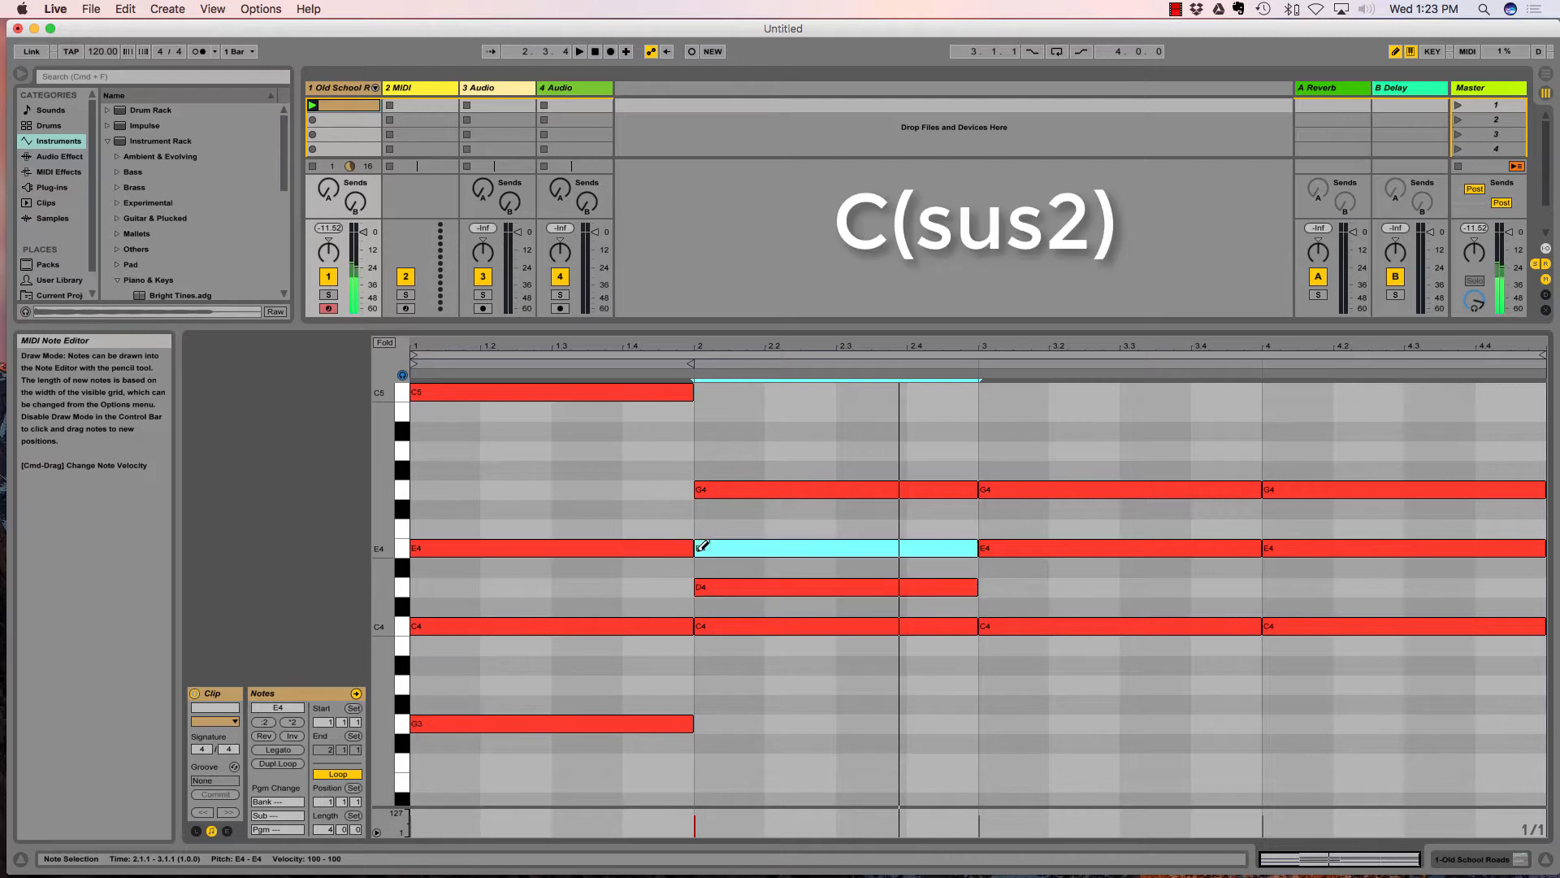
left_click(735, 587)
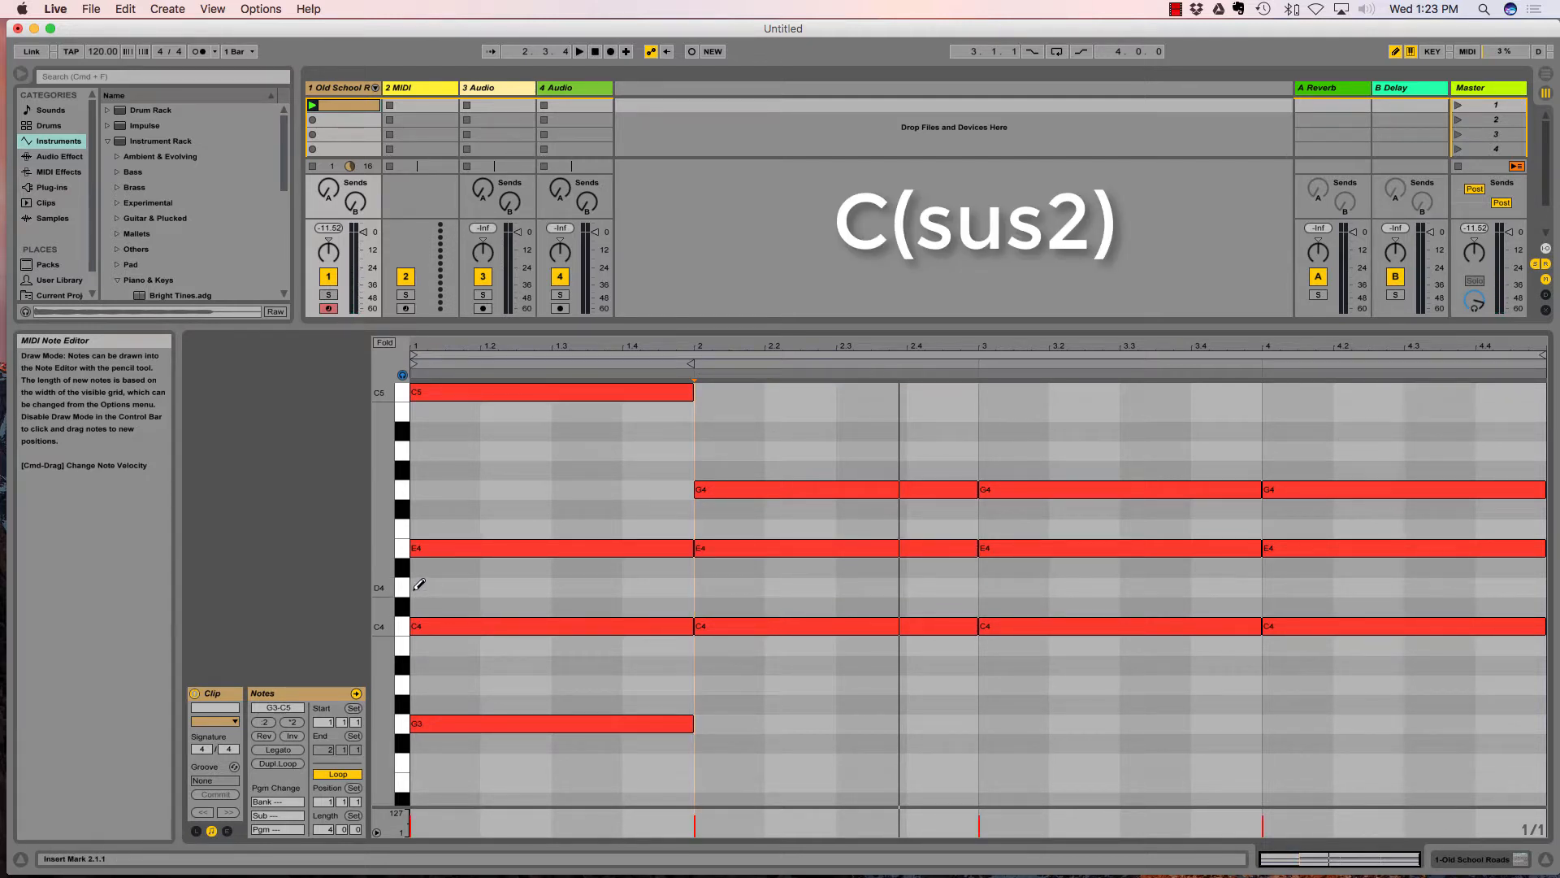
Replace the E4 in bar 1 with a one-bar F4 to form a C(sus4) chord
left_click(430, 546)
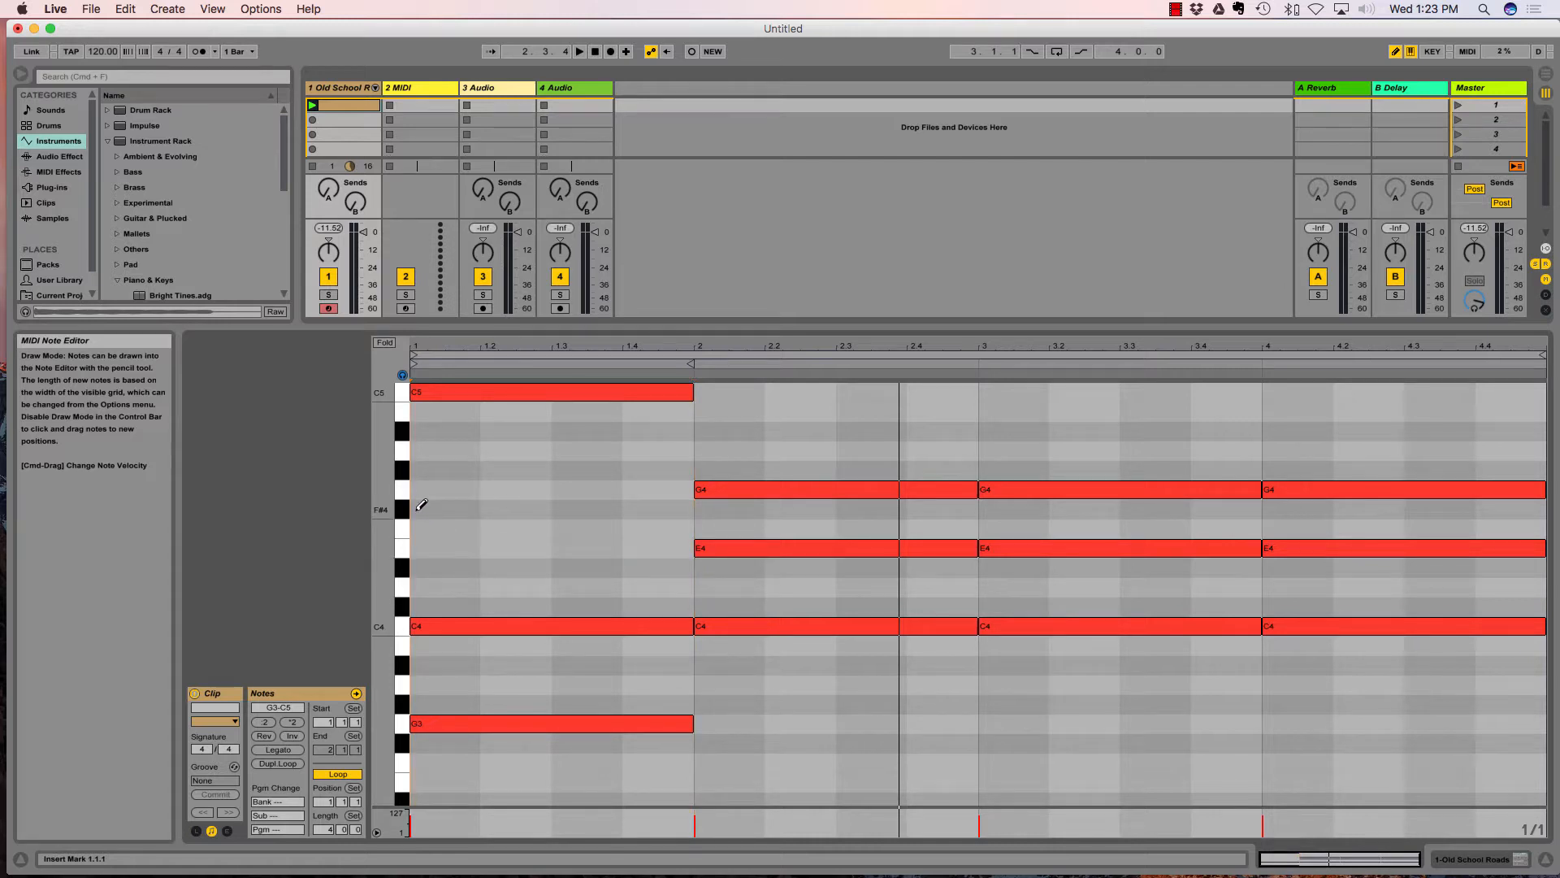
left_click(421, 528)
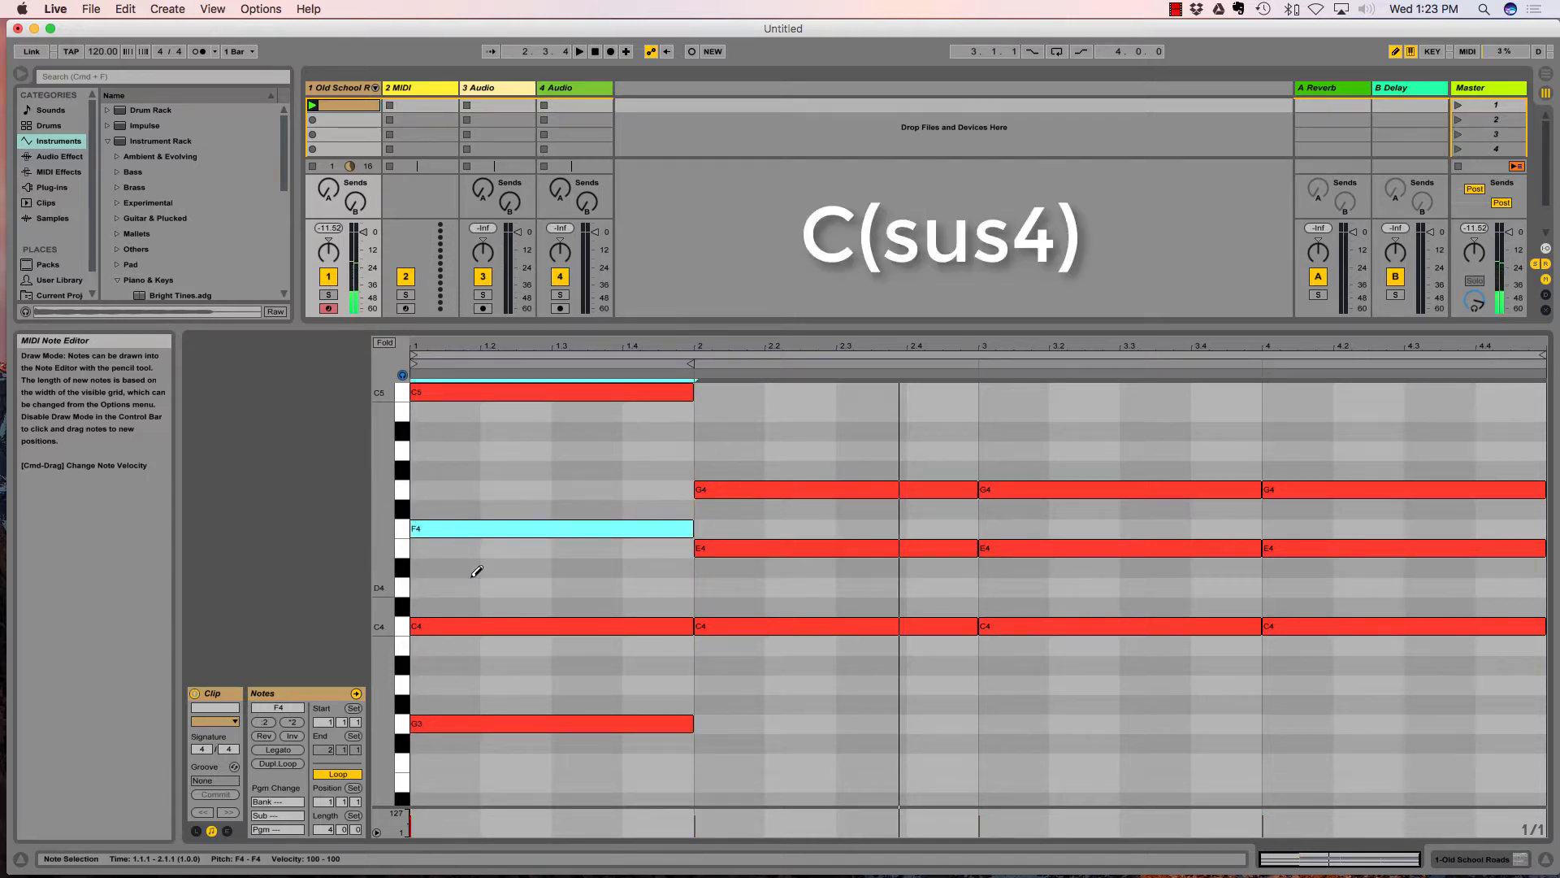
Audition the C(sus4) chord in bar 1, and replace the E4 in bar 3 with a one-bar D4, playing the clip back
key("space")
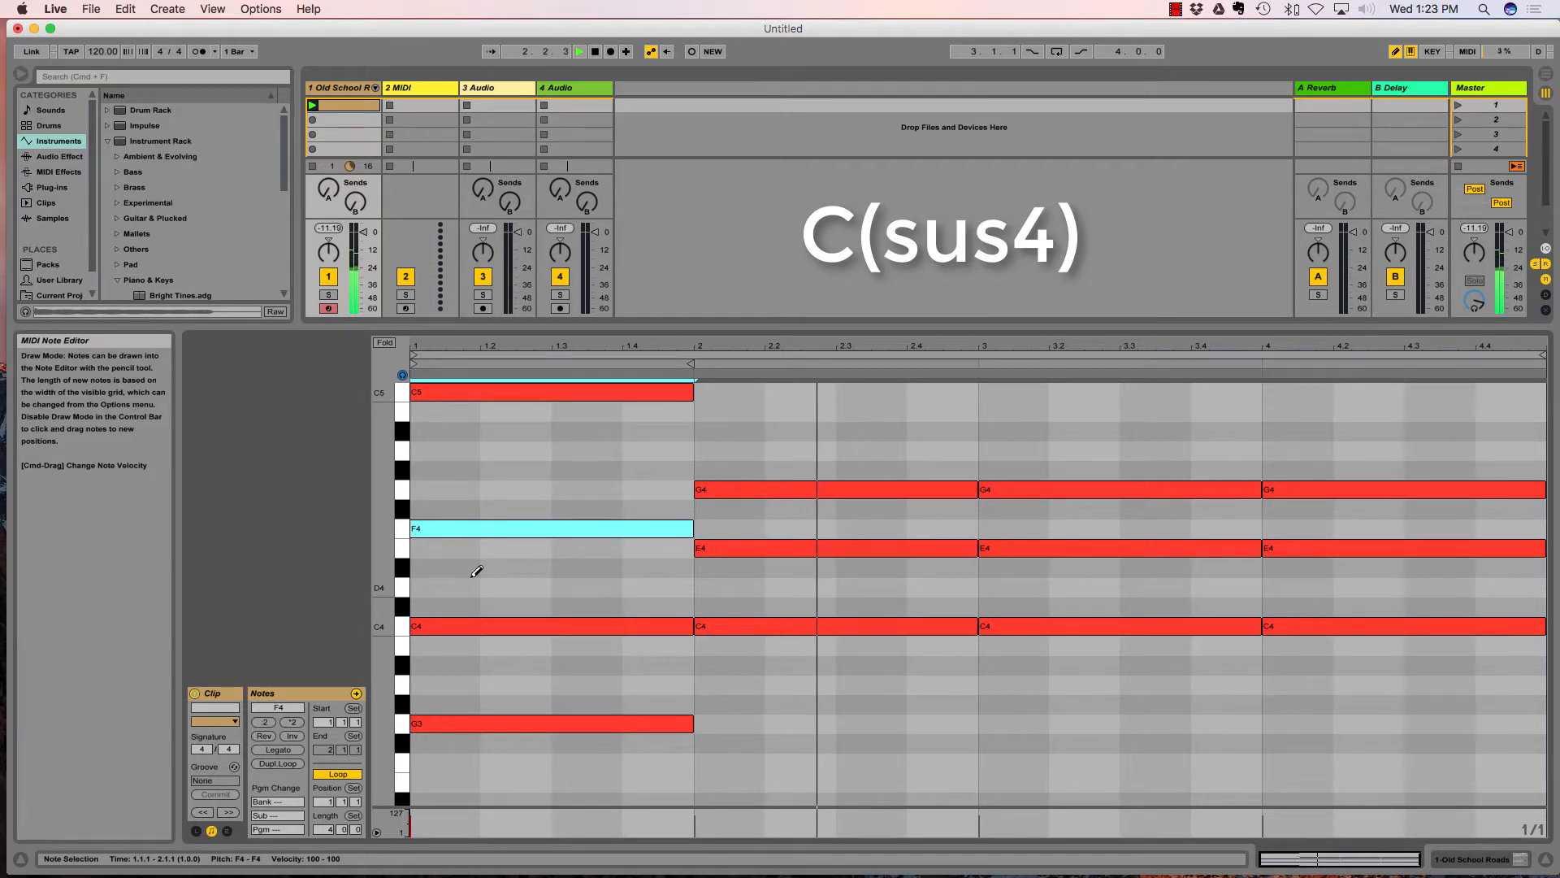
key("space")
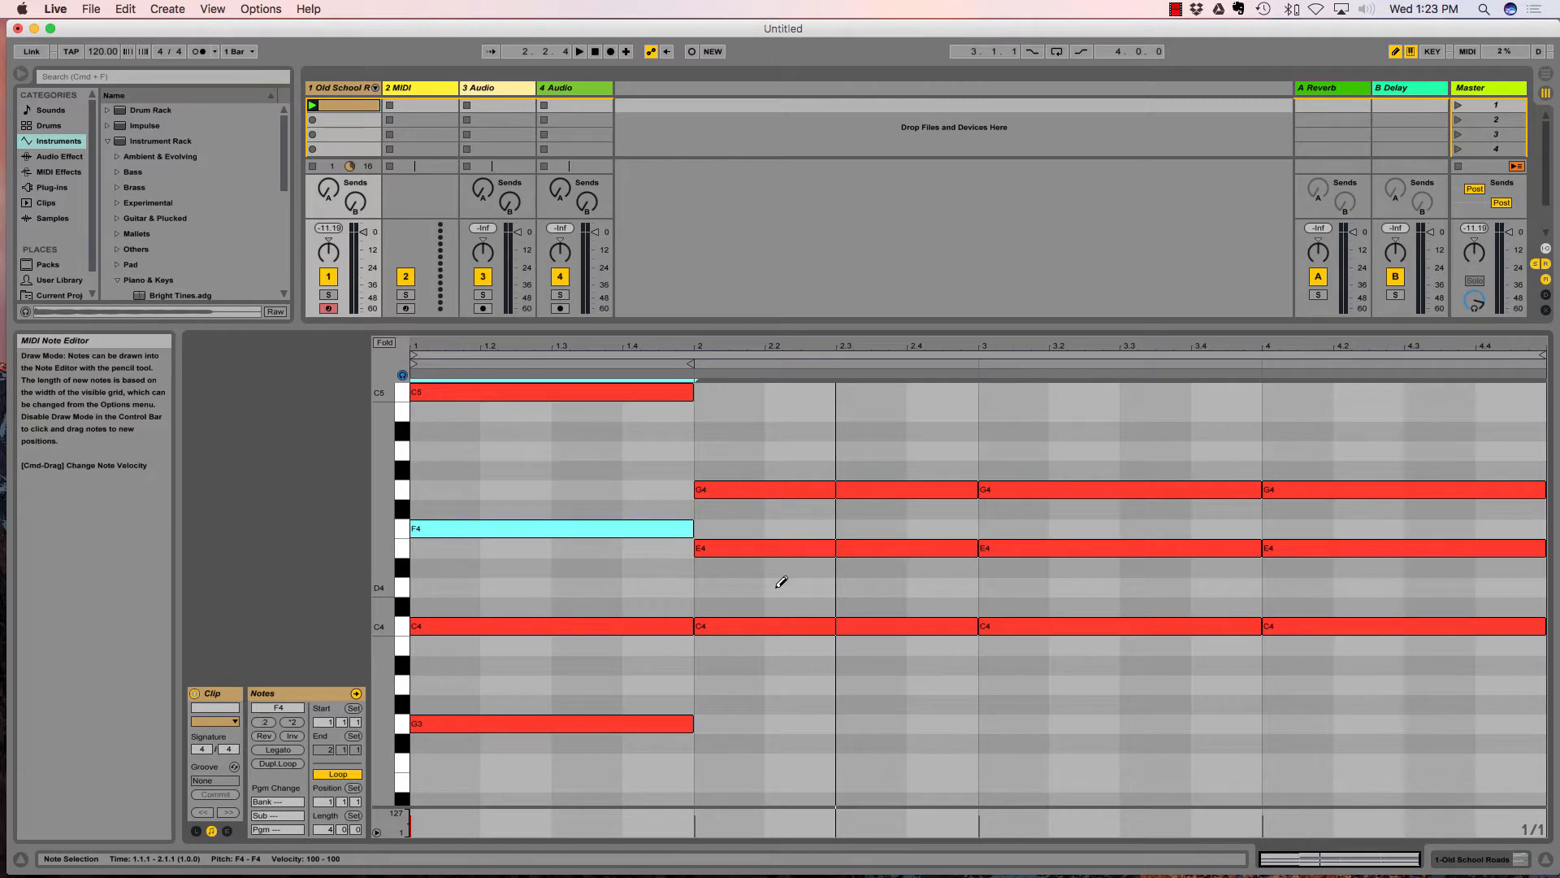
left_click(995, 585)
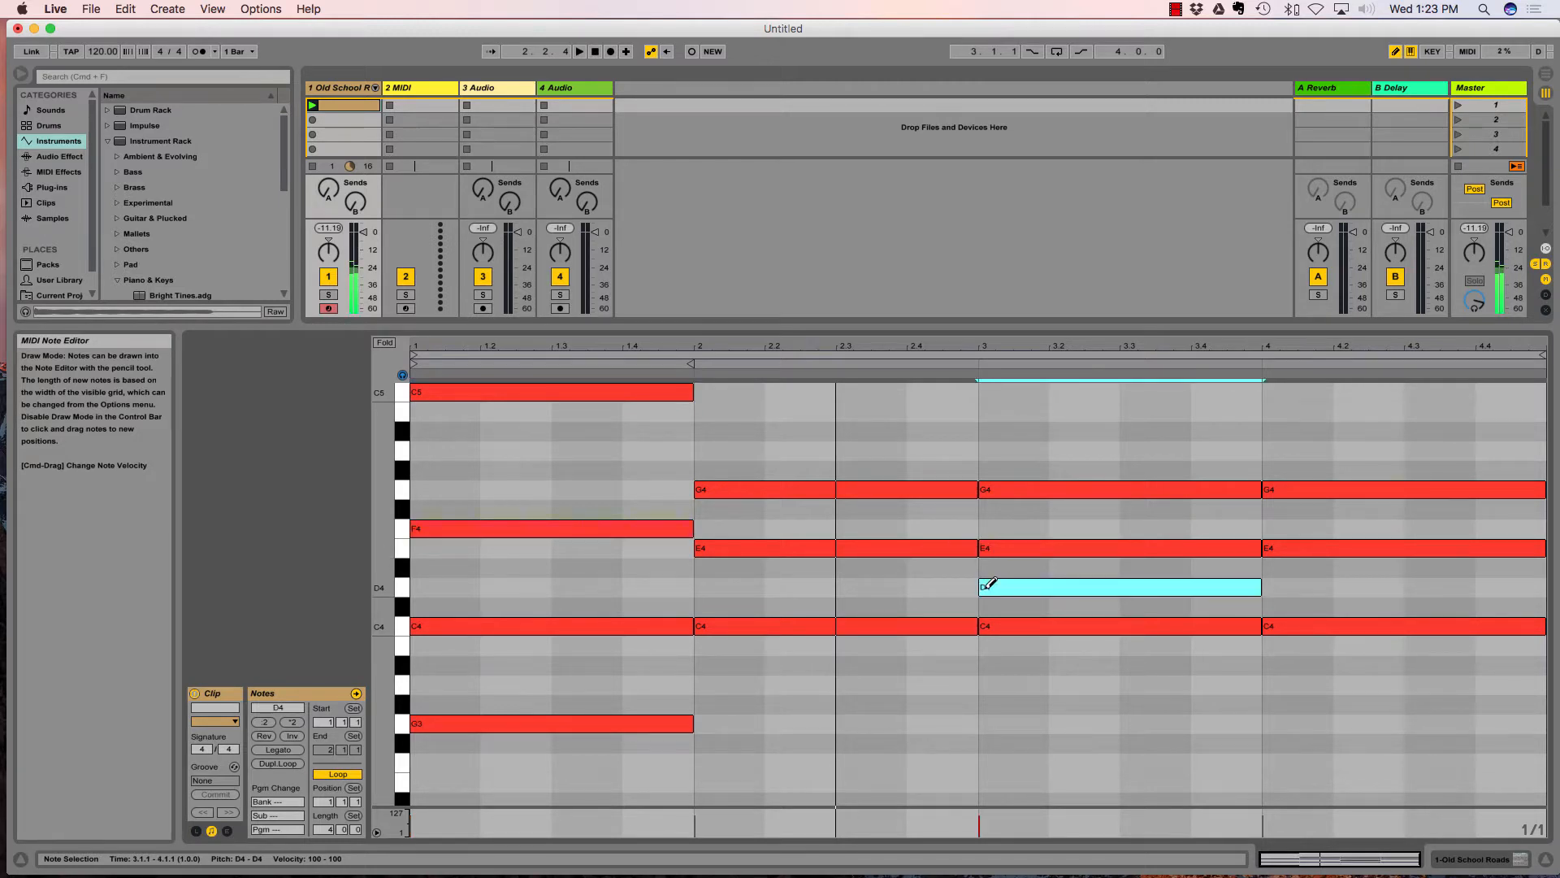
left_click(1009, 545)
key("space")
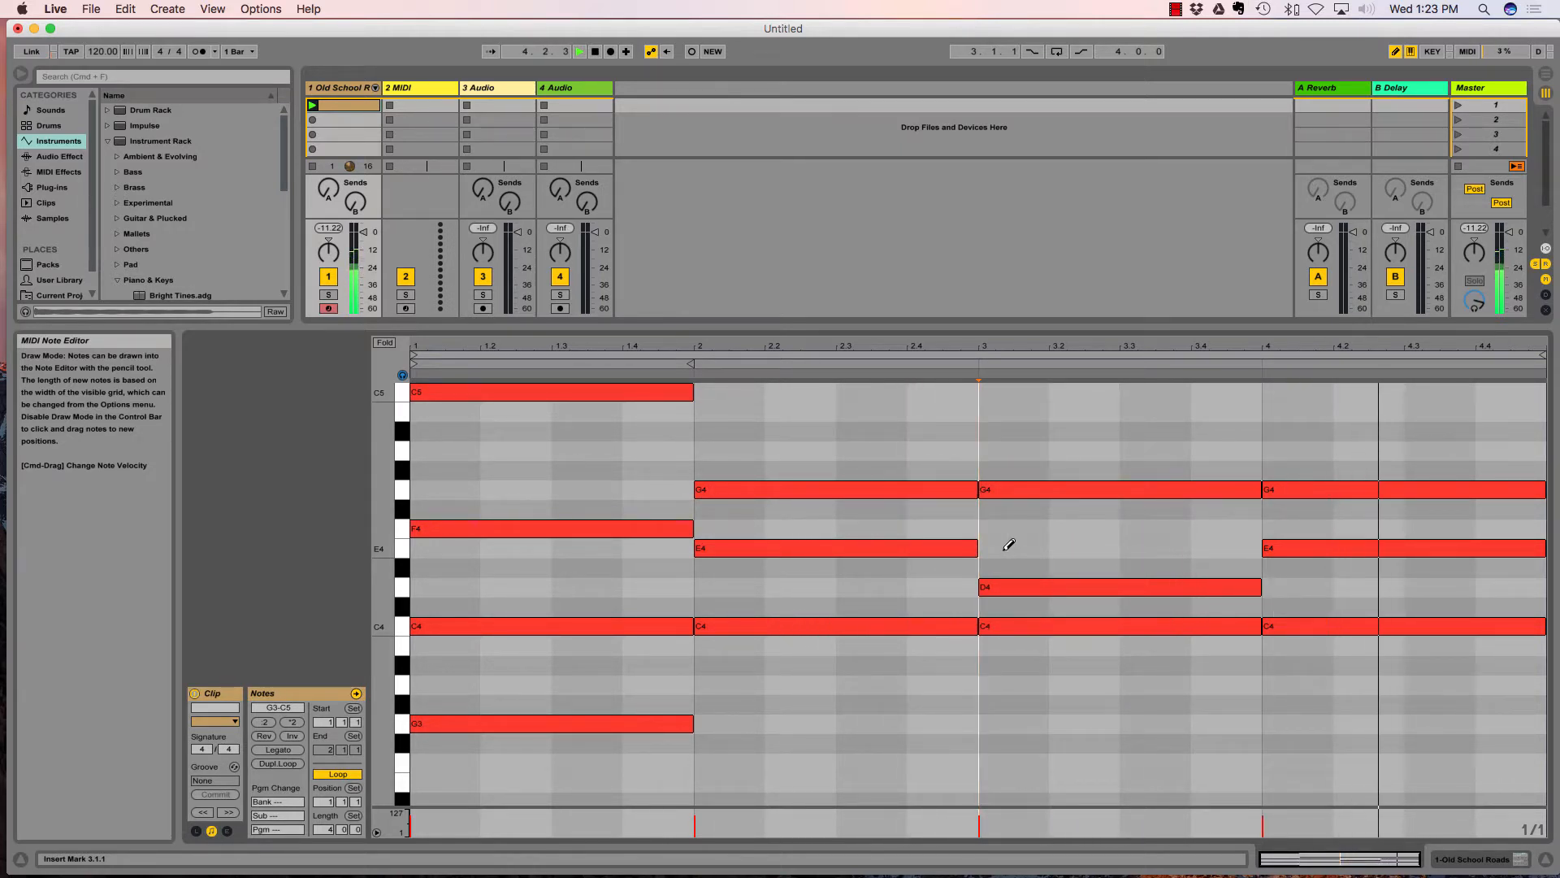
key("space")
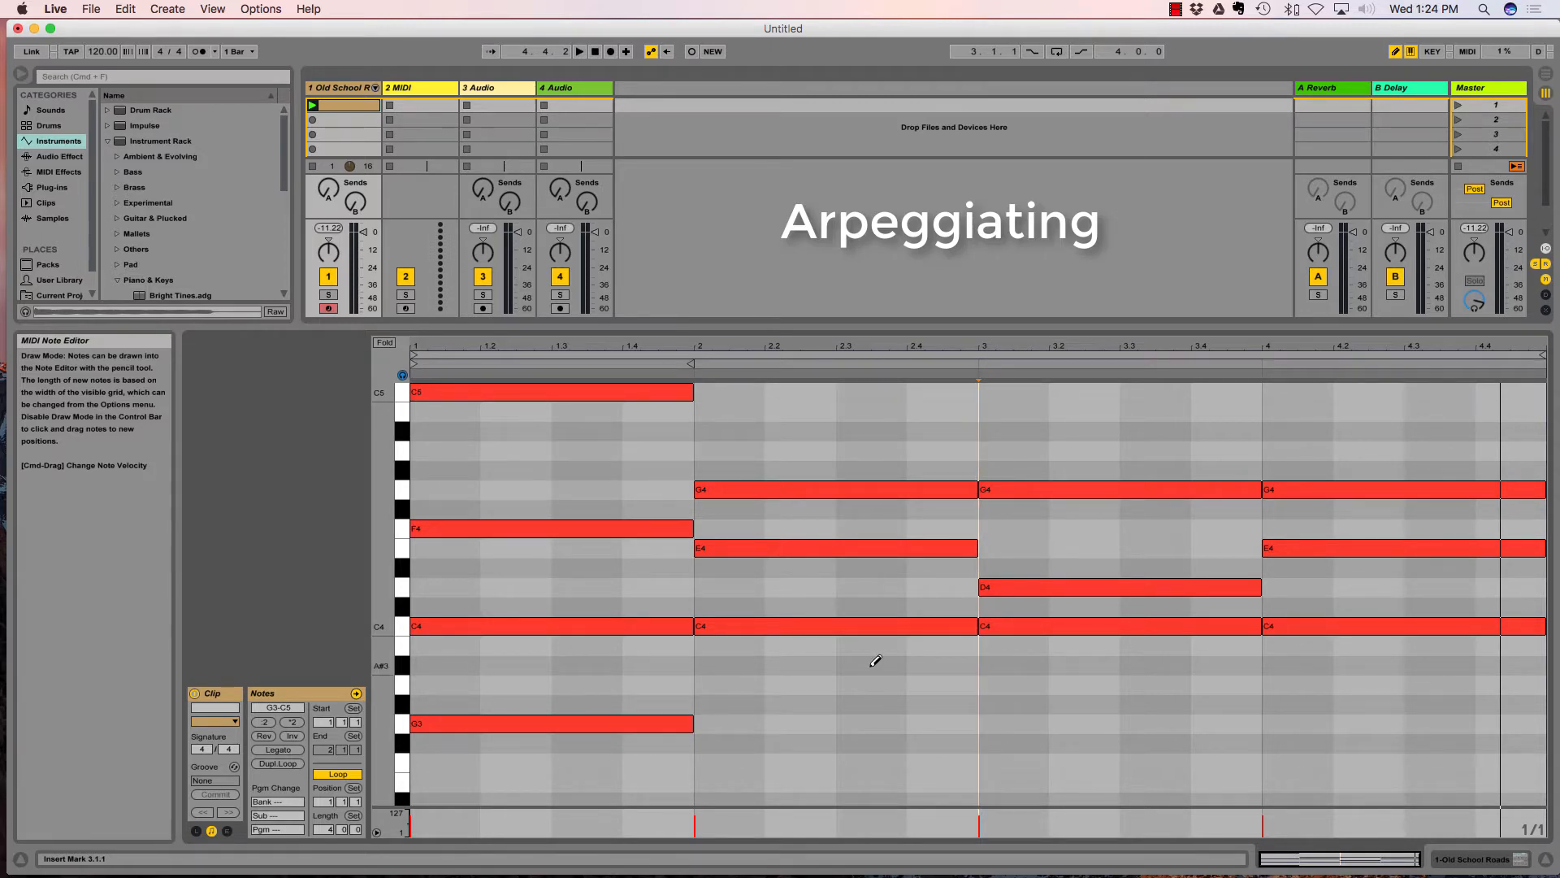
Load the Arpeggiator MIDI effect in front of the Old School Roads instrument in the track's device chain
key("shift+Tab")
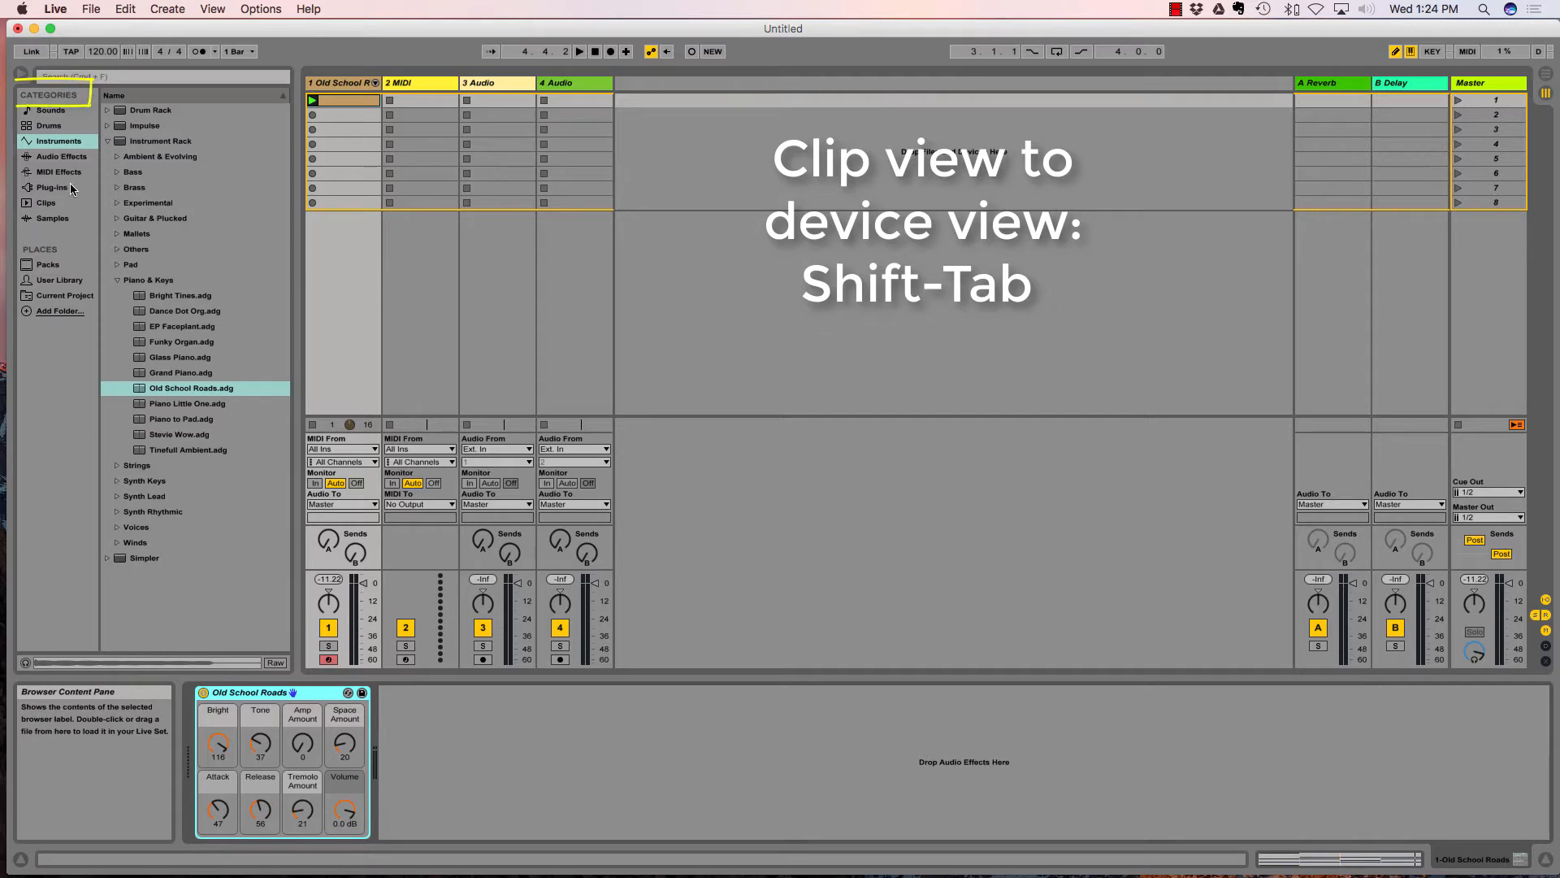
left_click(114, 141)
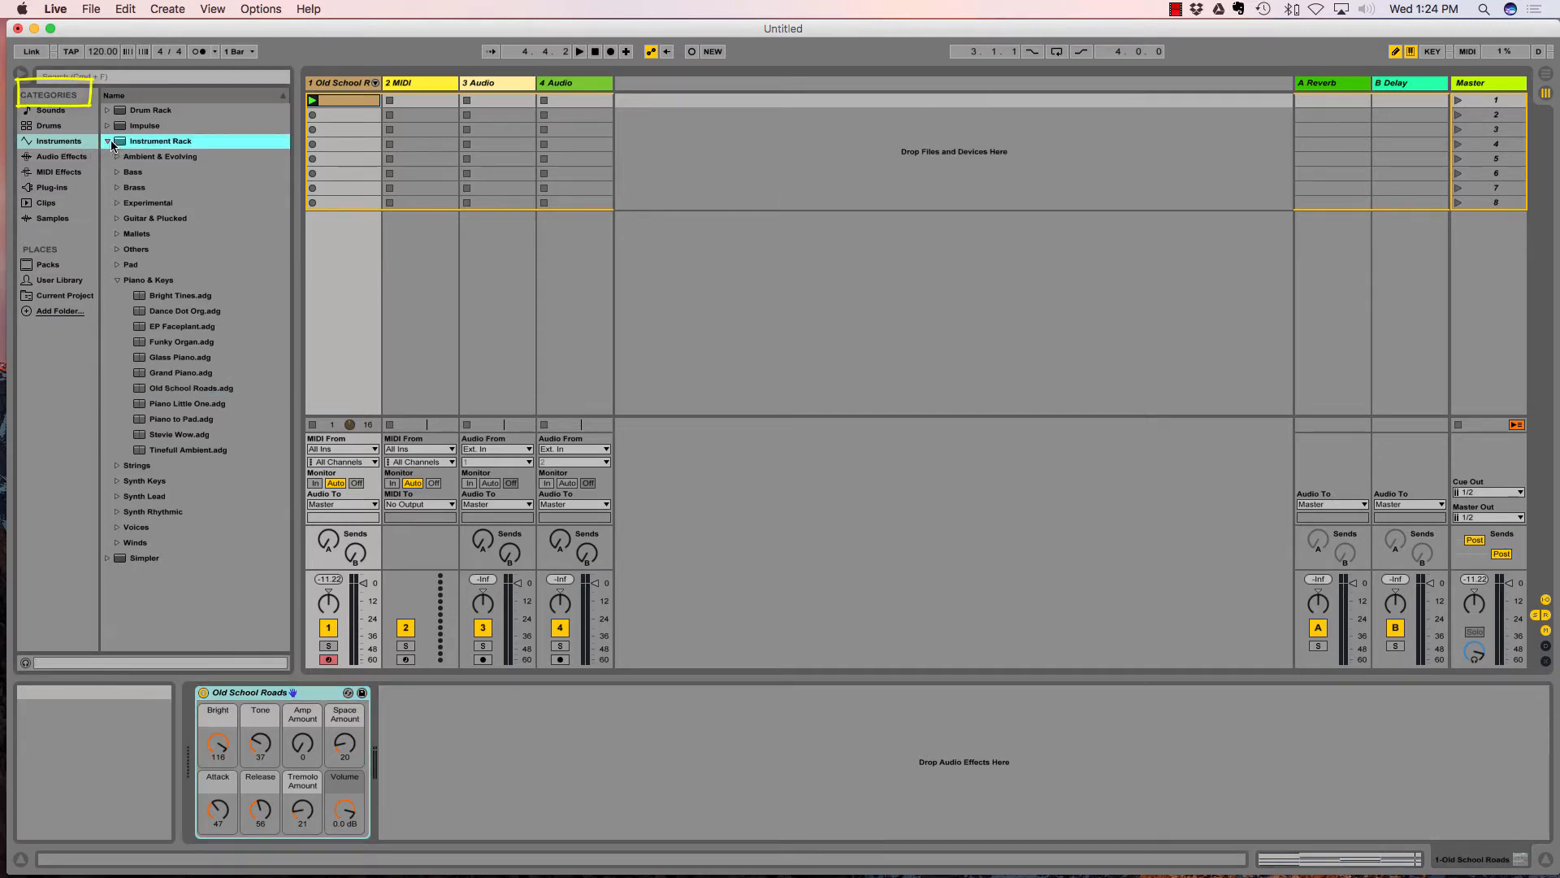
left_click(61, 172)
left_click(134, 112)
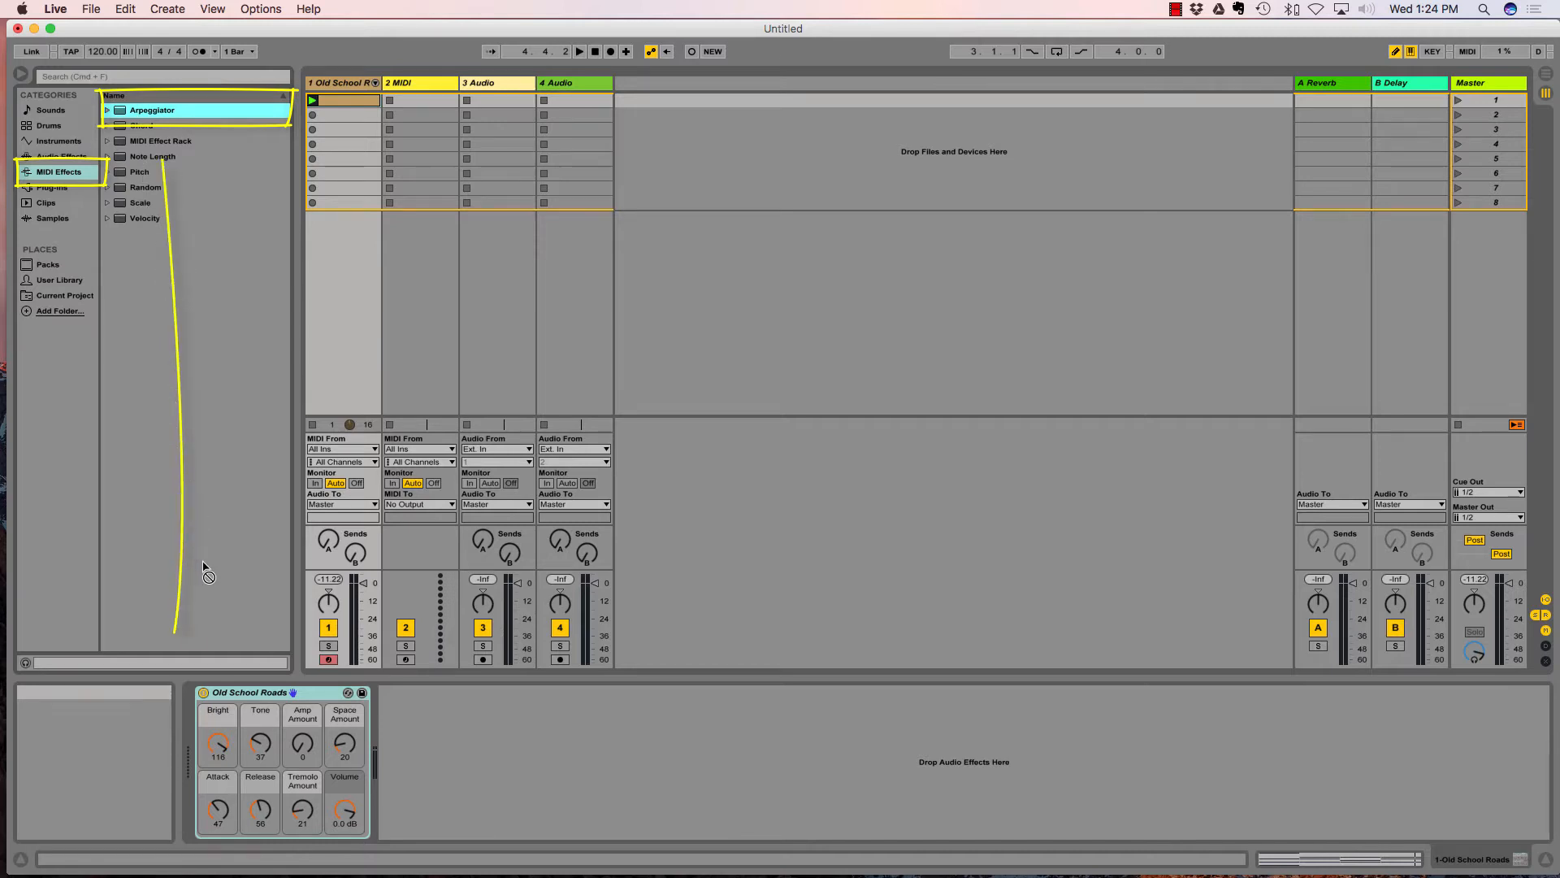
left_click_drag(202, 597, 190, 722)
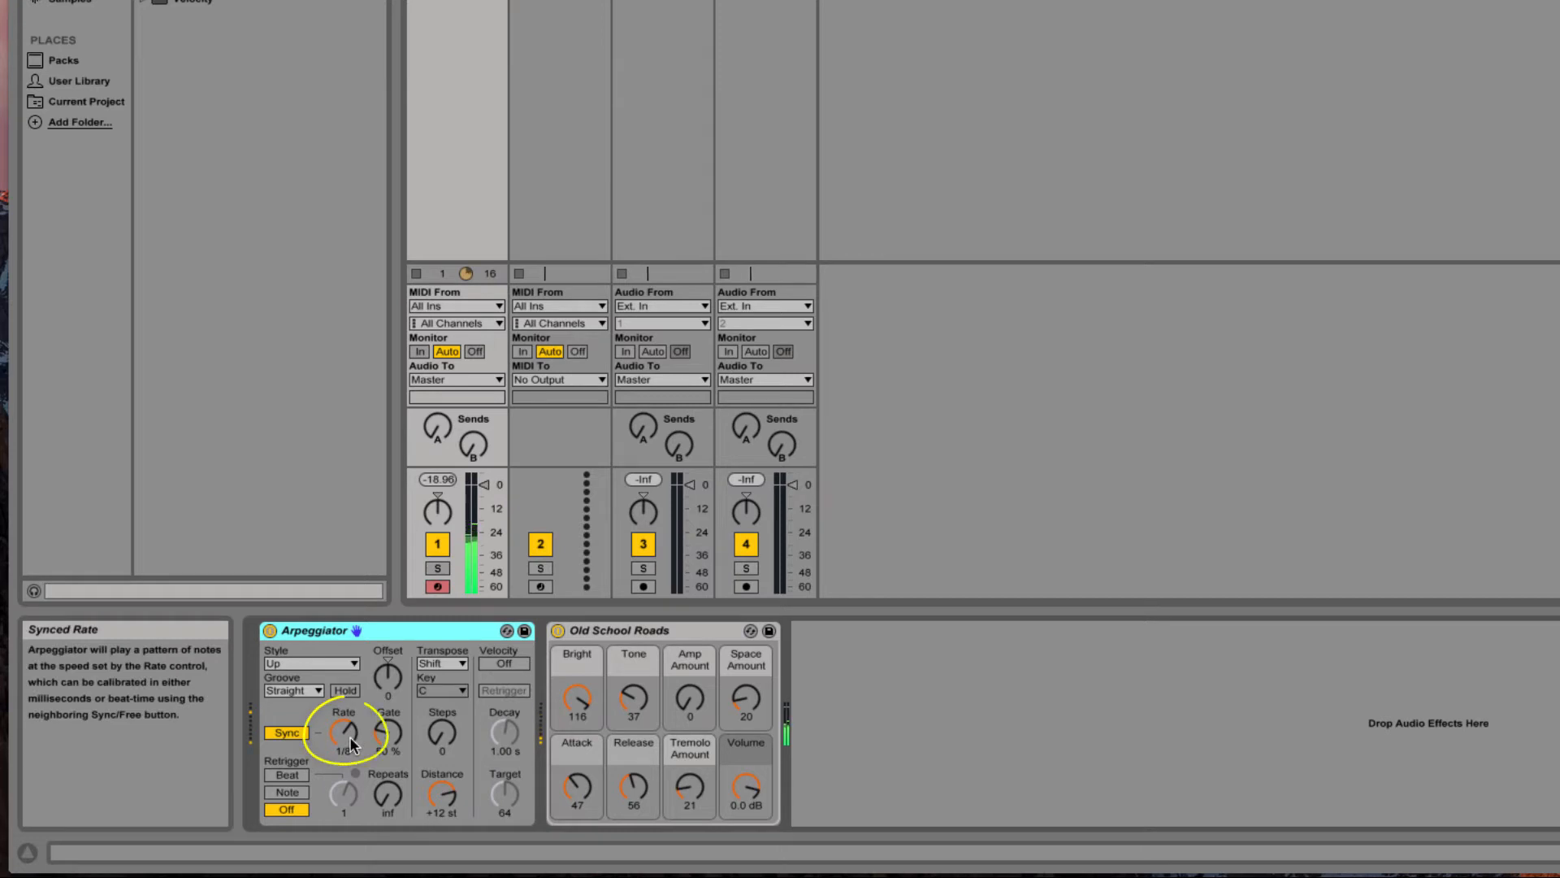
Set the Arpeggiator's rate to 1/16 and its gate to 97 %
mouse_move(343, 732)
left_mouse_down()
mouse_move(344, 720)
mouse_move(352, 744)
left_mouse_up()
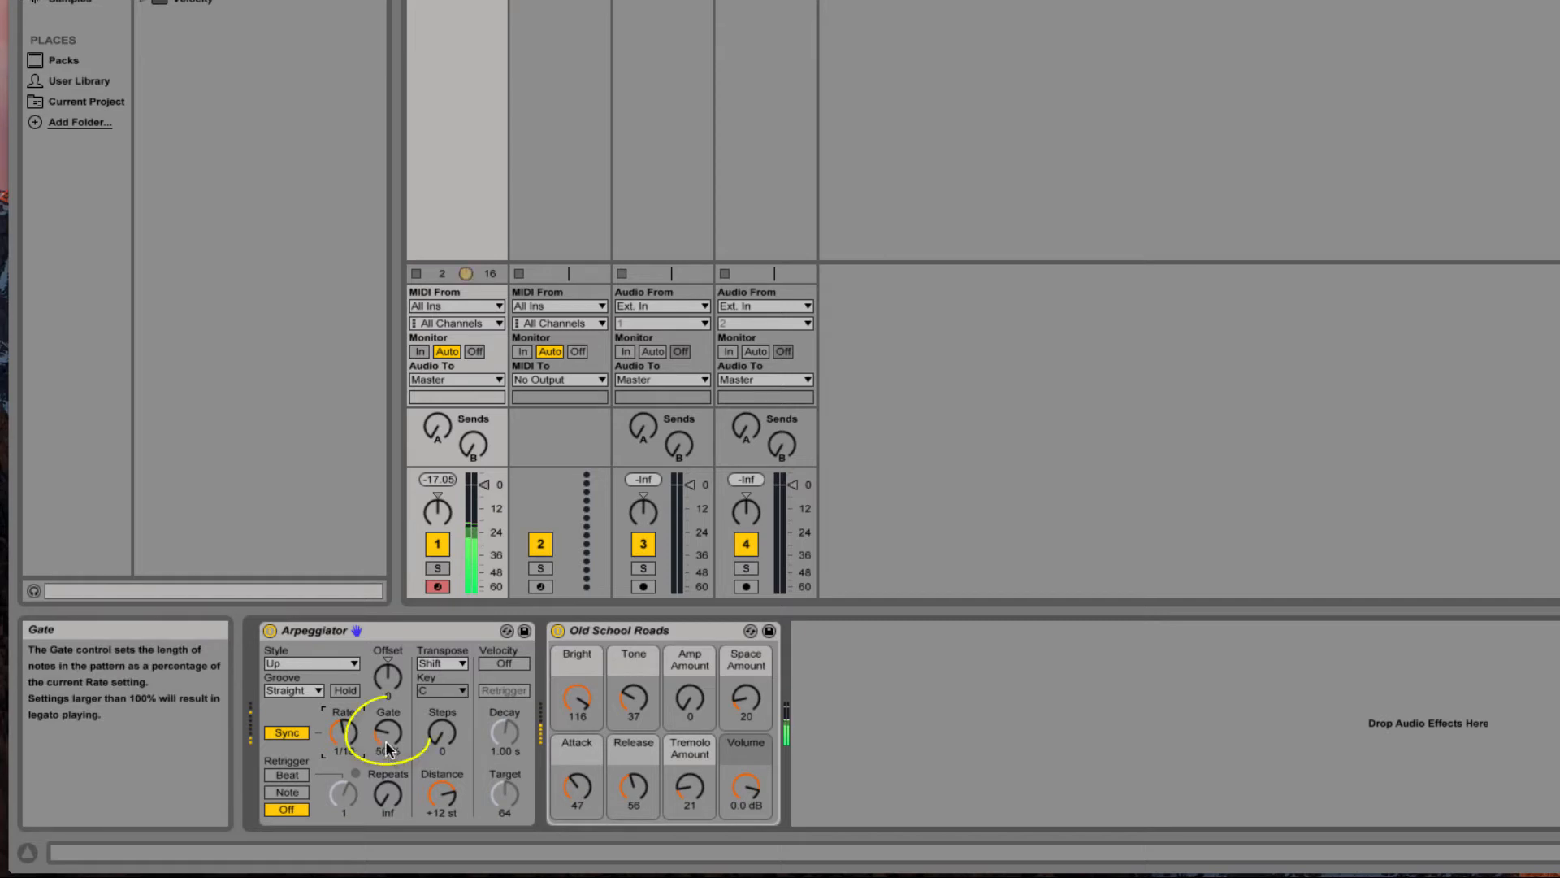
left_click_drag(388, 731, 387, 715)
left_click_drag(382, 736, 384, 744)
Set the Arpeggiator's style to DownUp and its groove to Swing 8
left_click(349, 664)
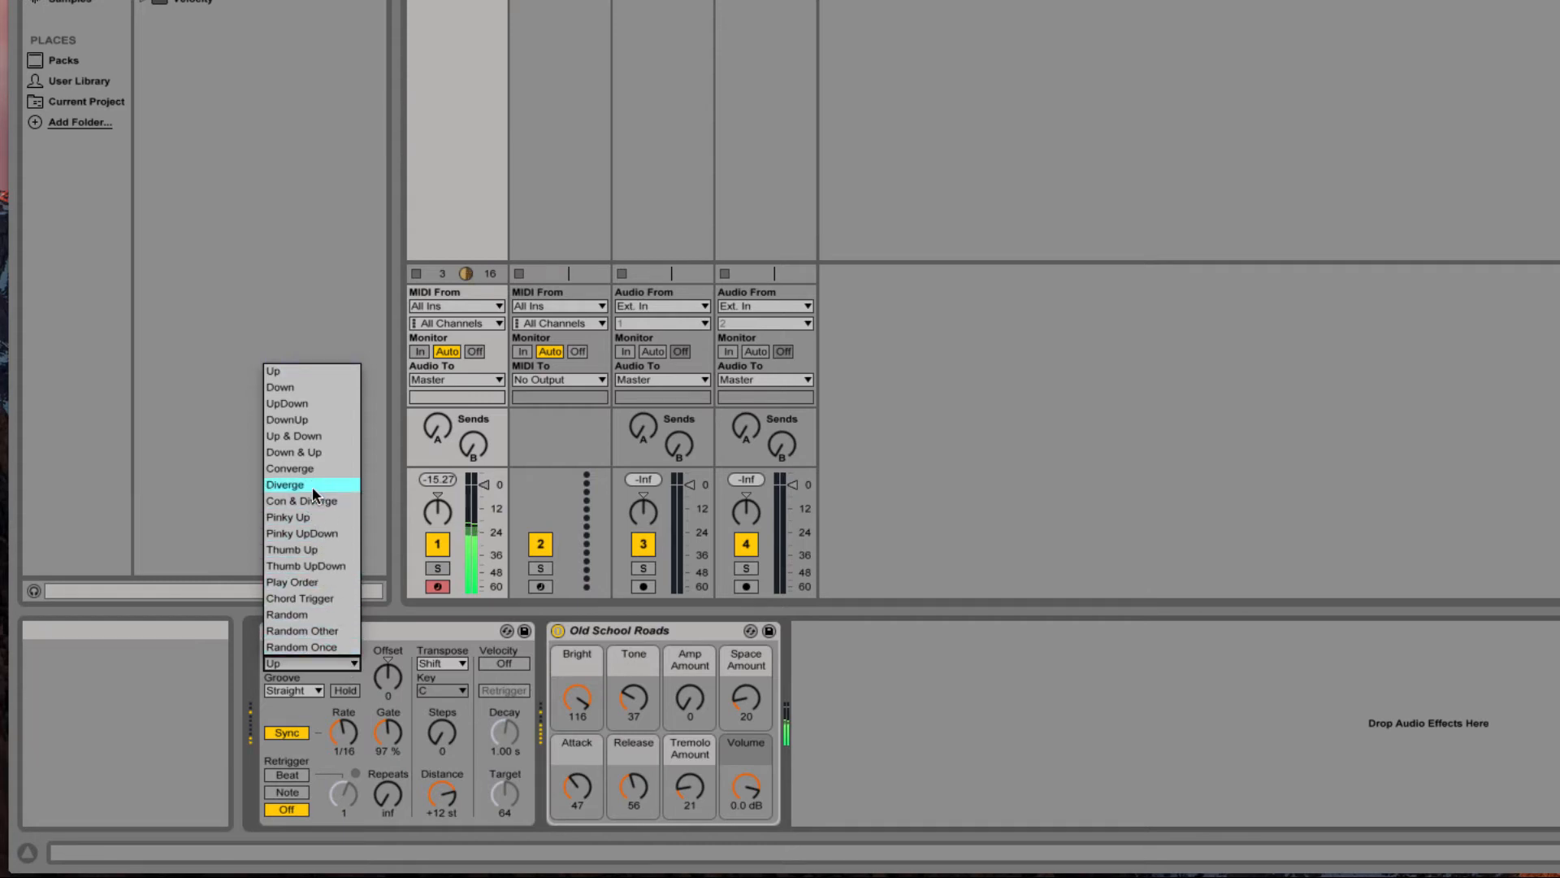
left_click(304, 420)
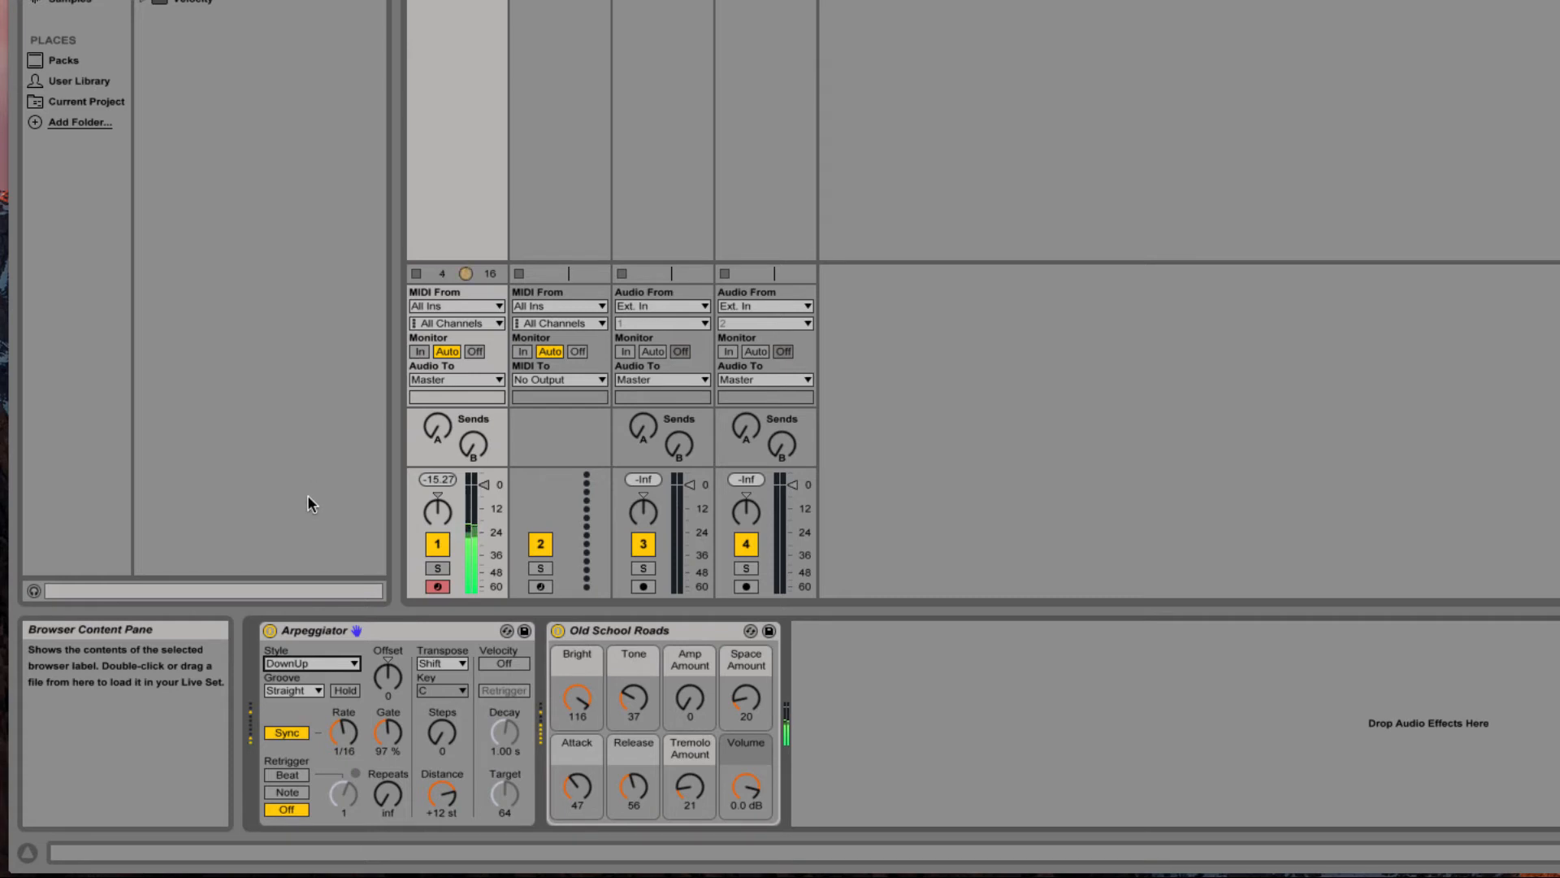
left_click(315, 692)
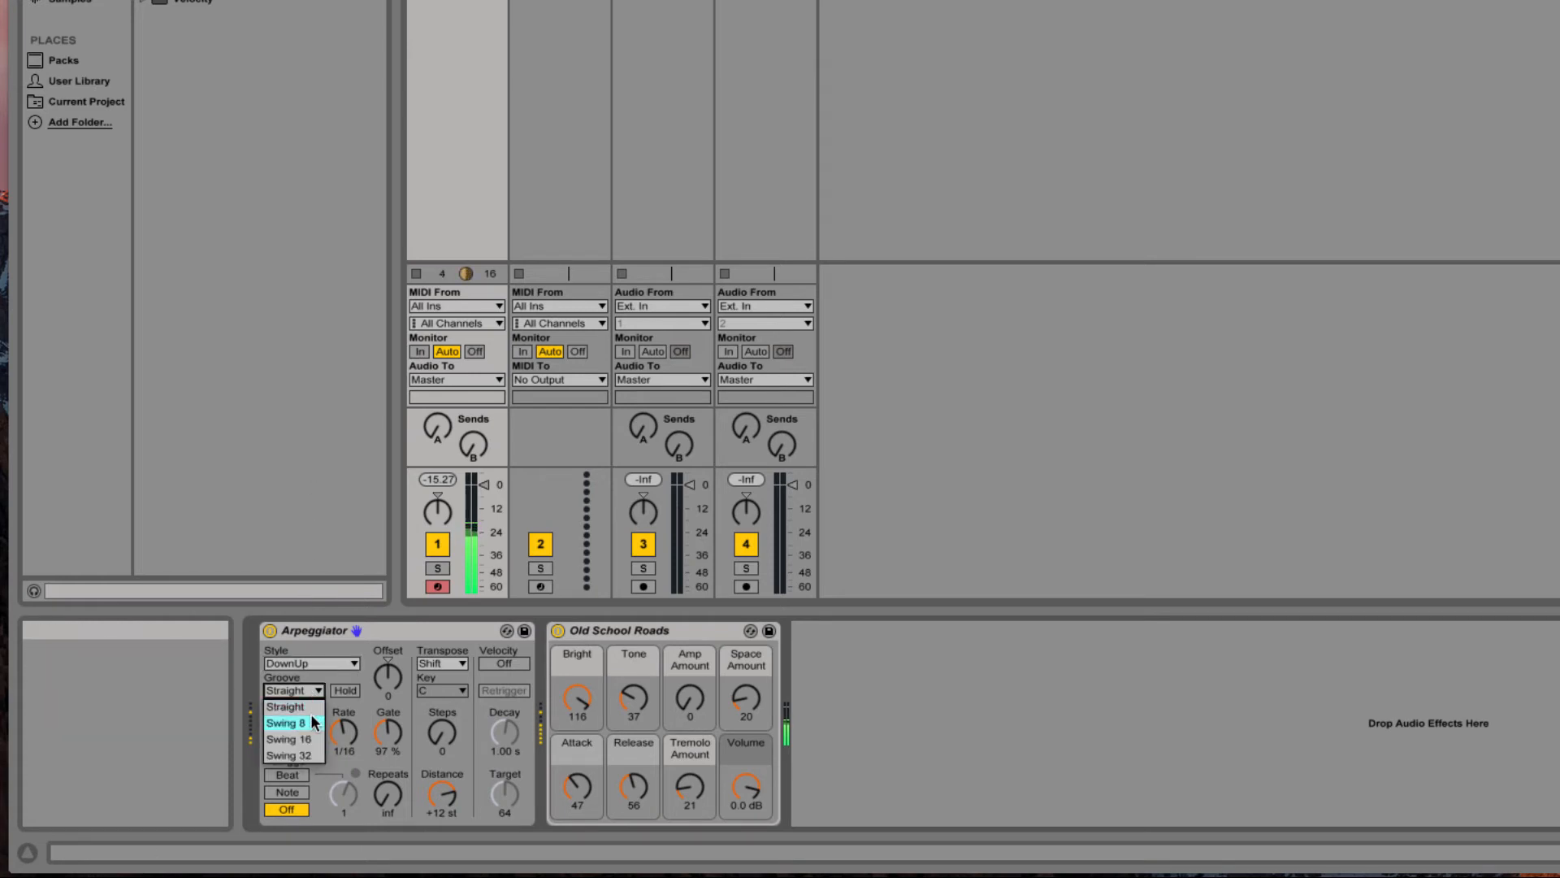
left_click(313, 723)
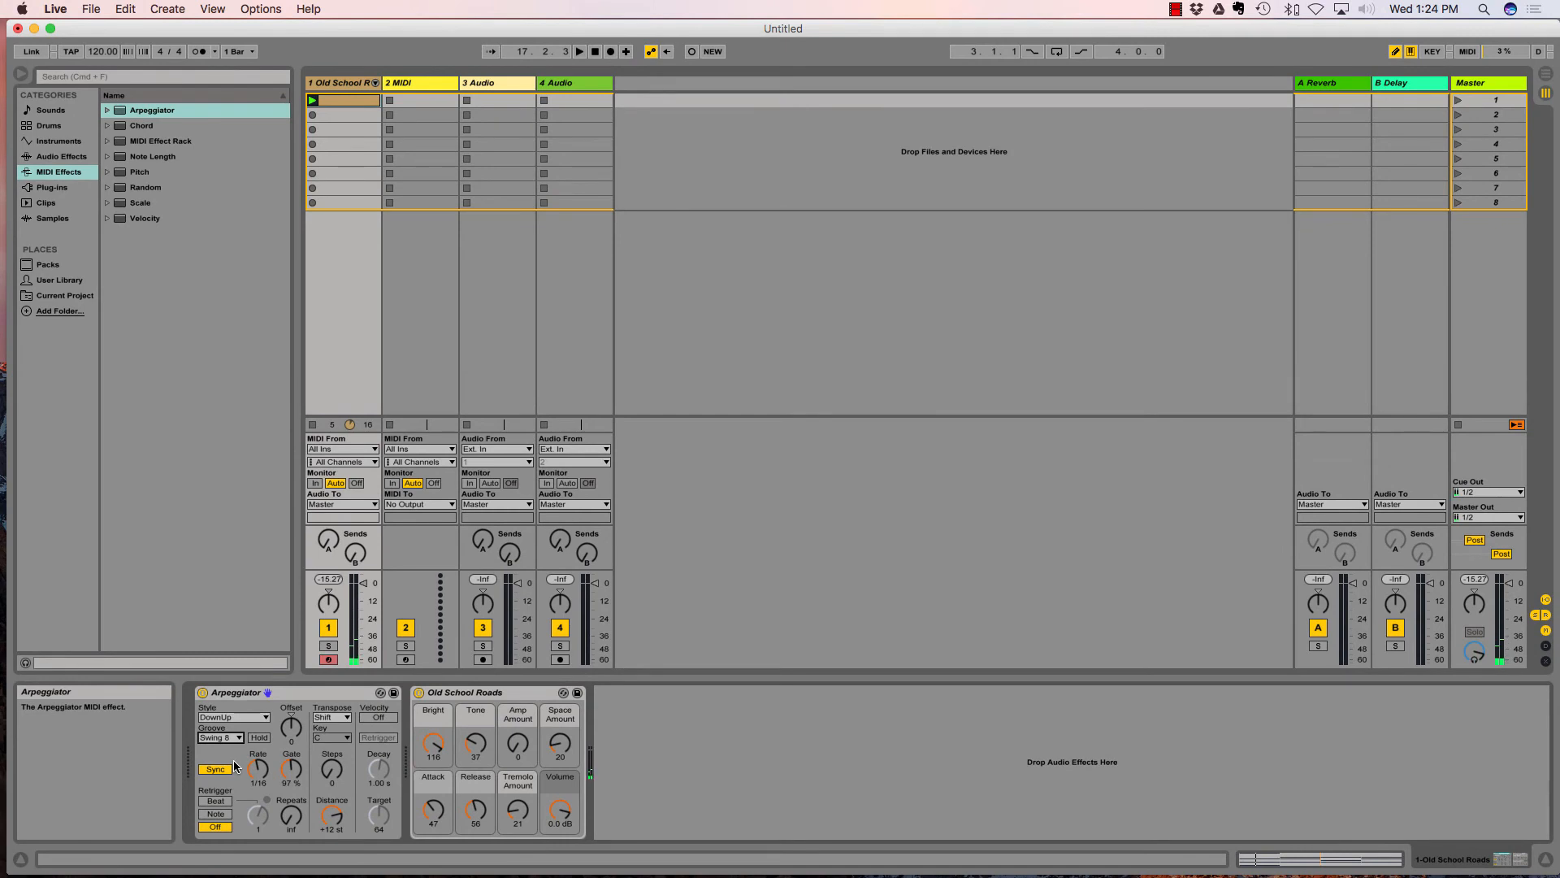
Return to the clip's notes, draw one-bar G4 and C5 notes above the D4 in bar 3, and start playback
key("shift+Tab")
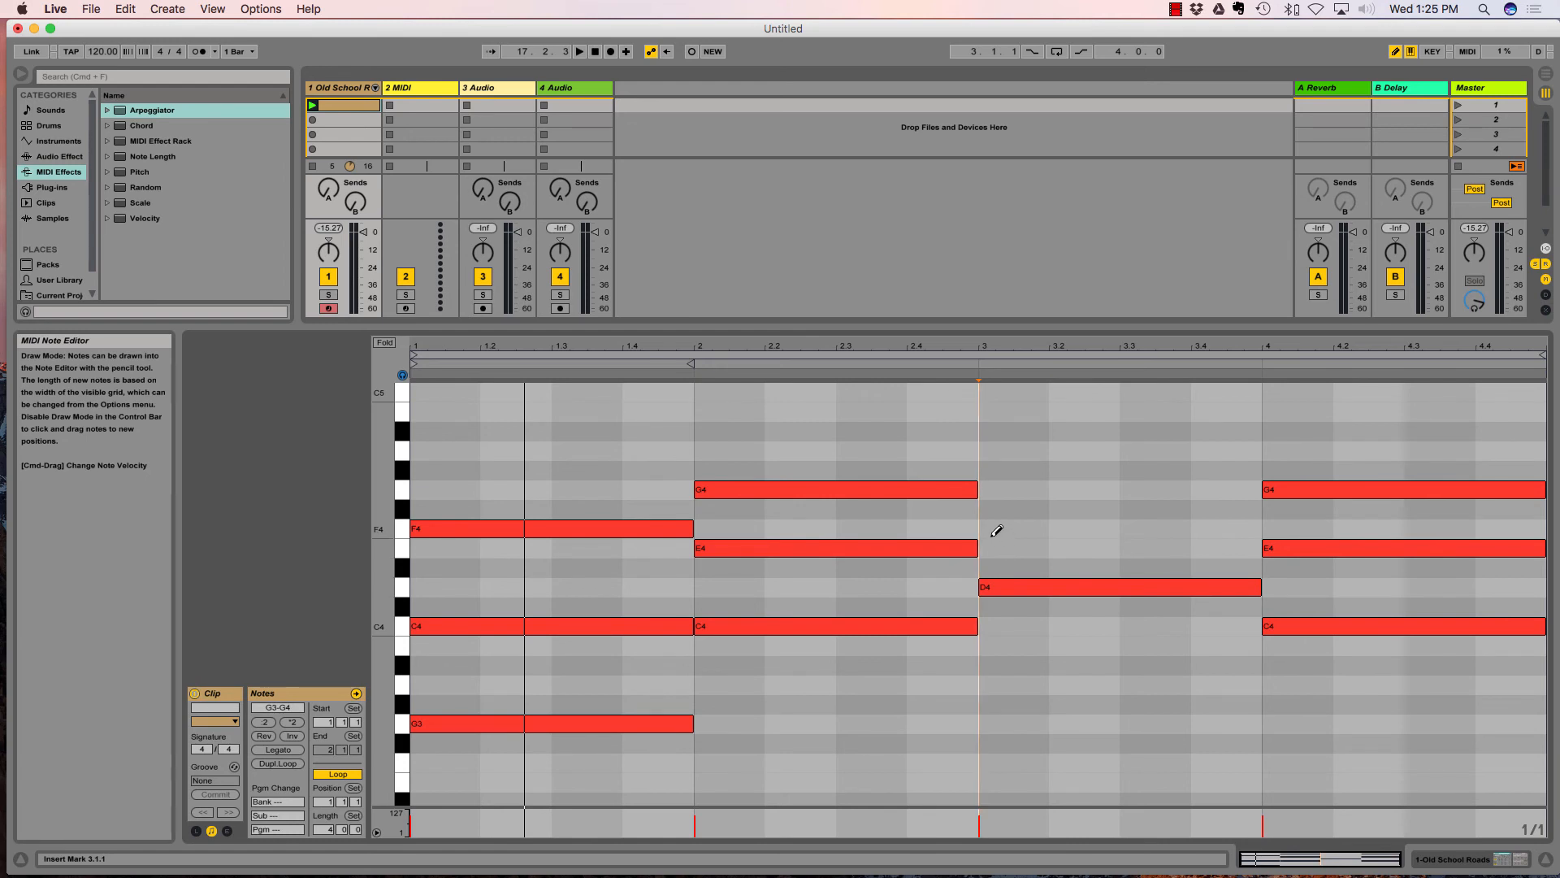
left_click(993, 528)
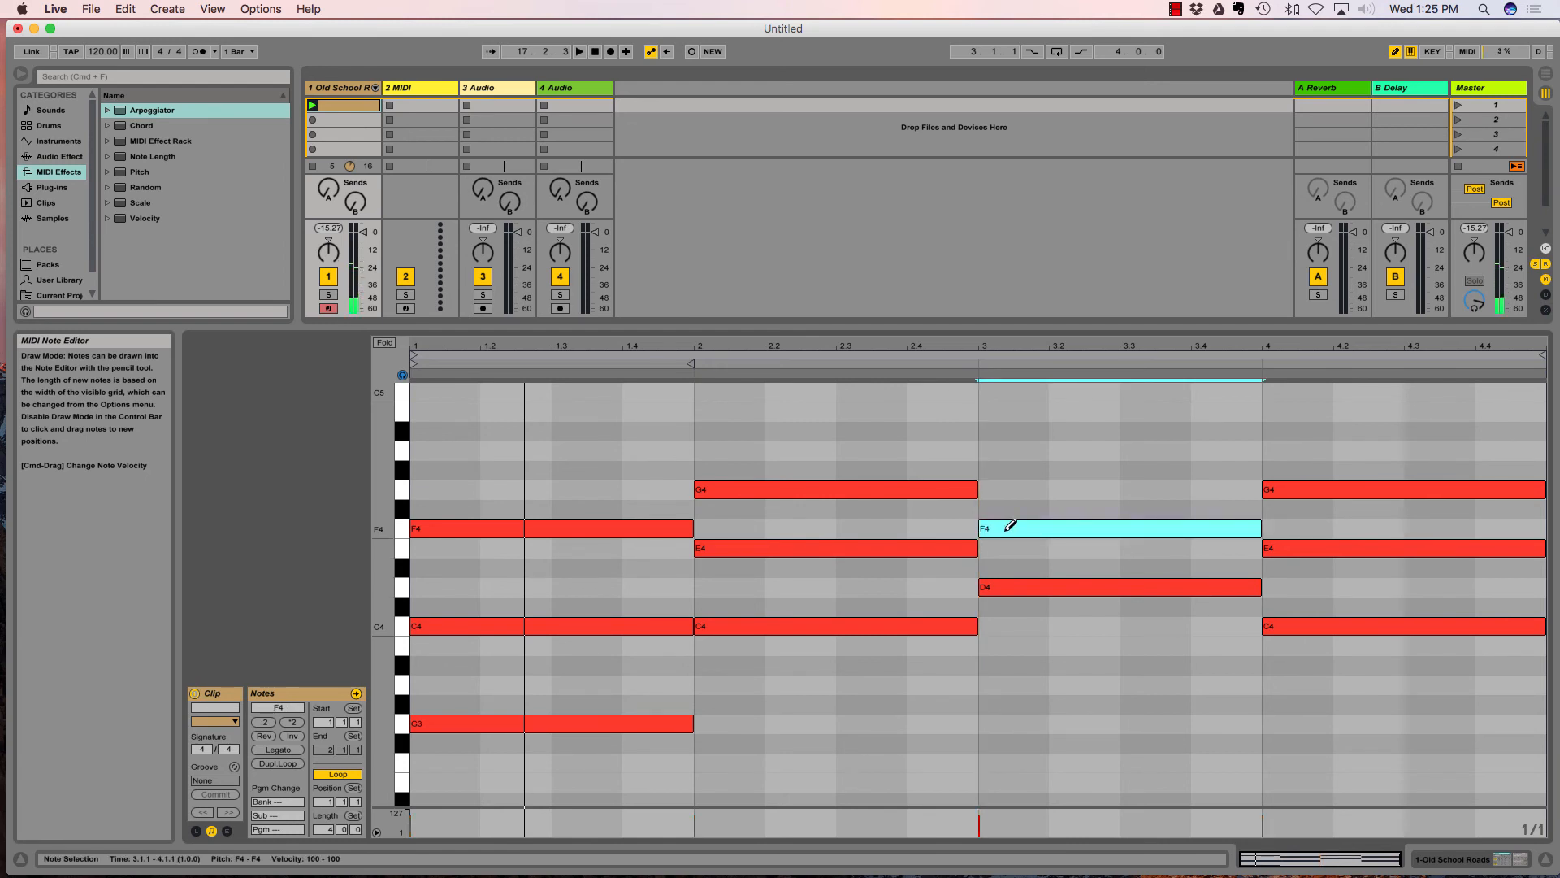
left_click(1010, 526)
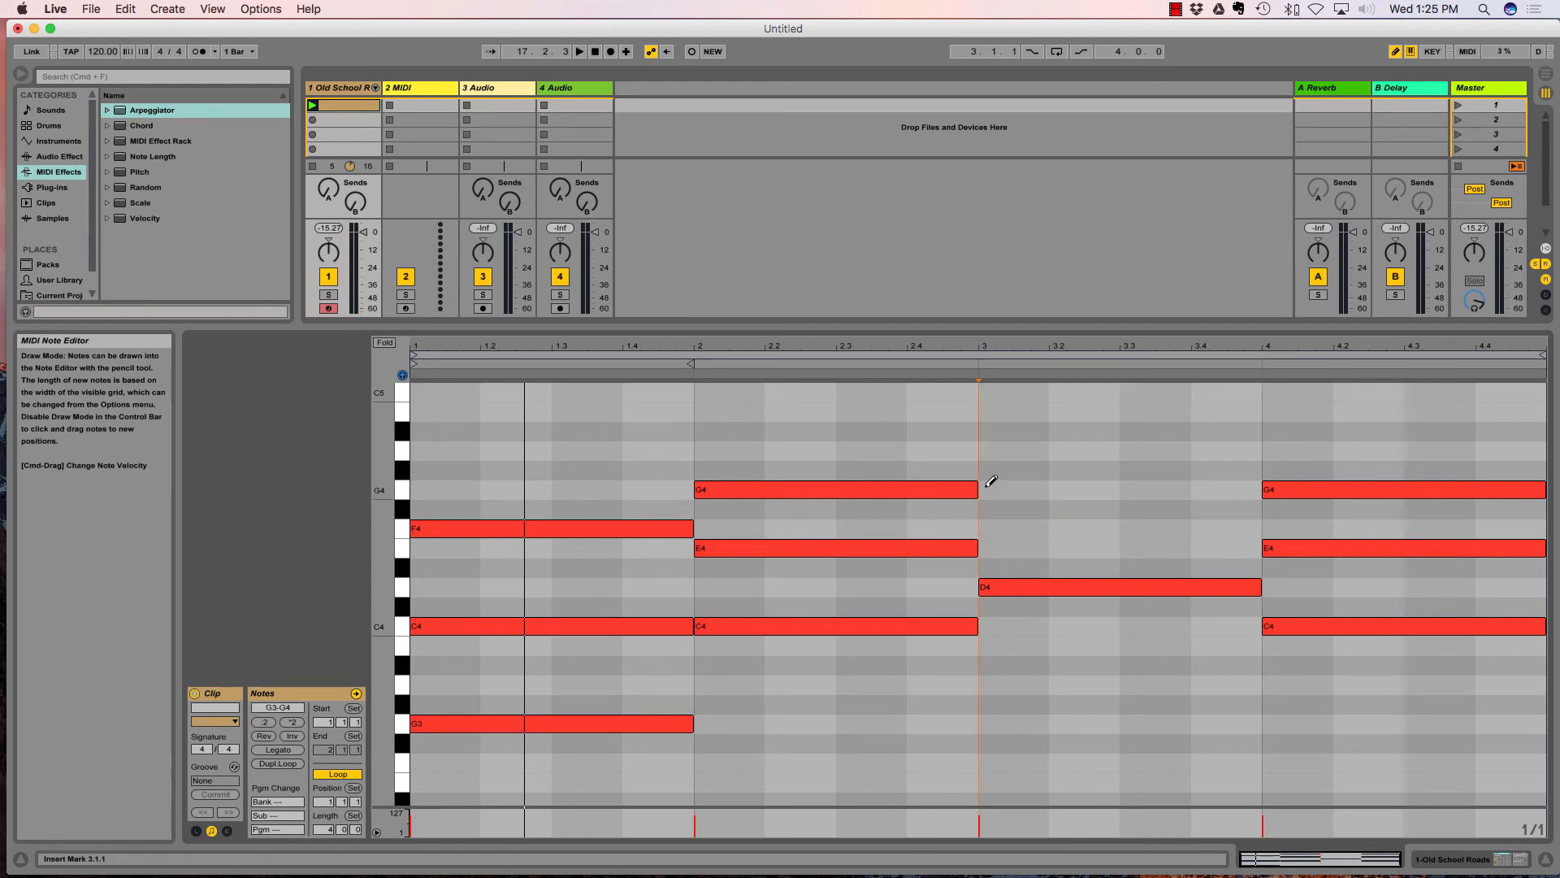
left_click(990, 488)
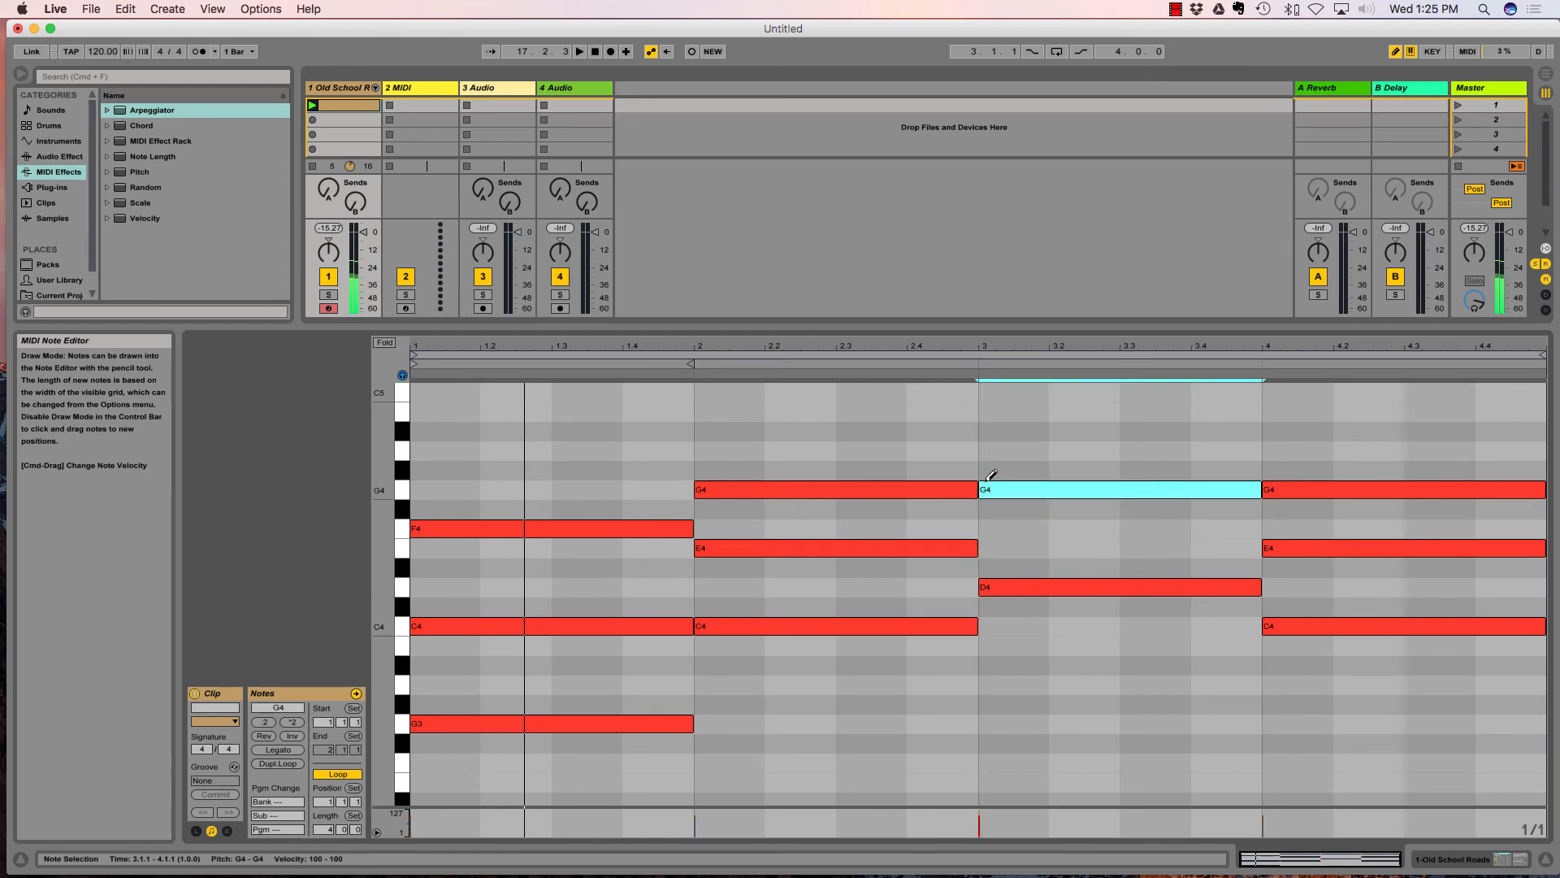
left_click(988, 389)
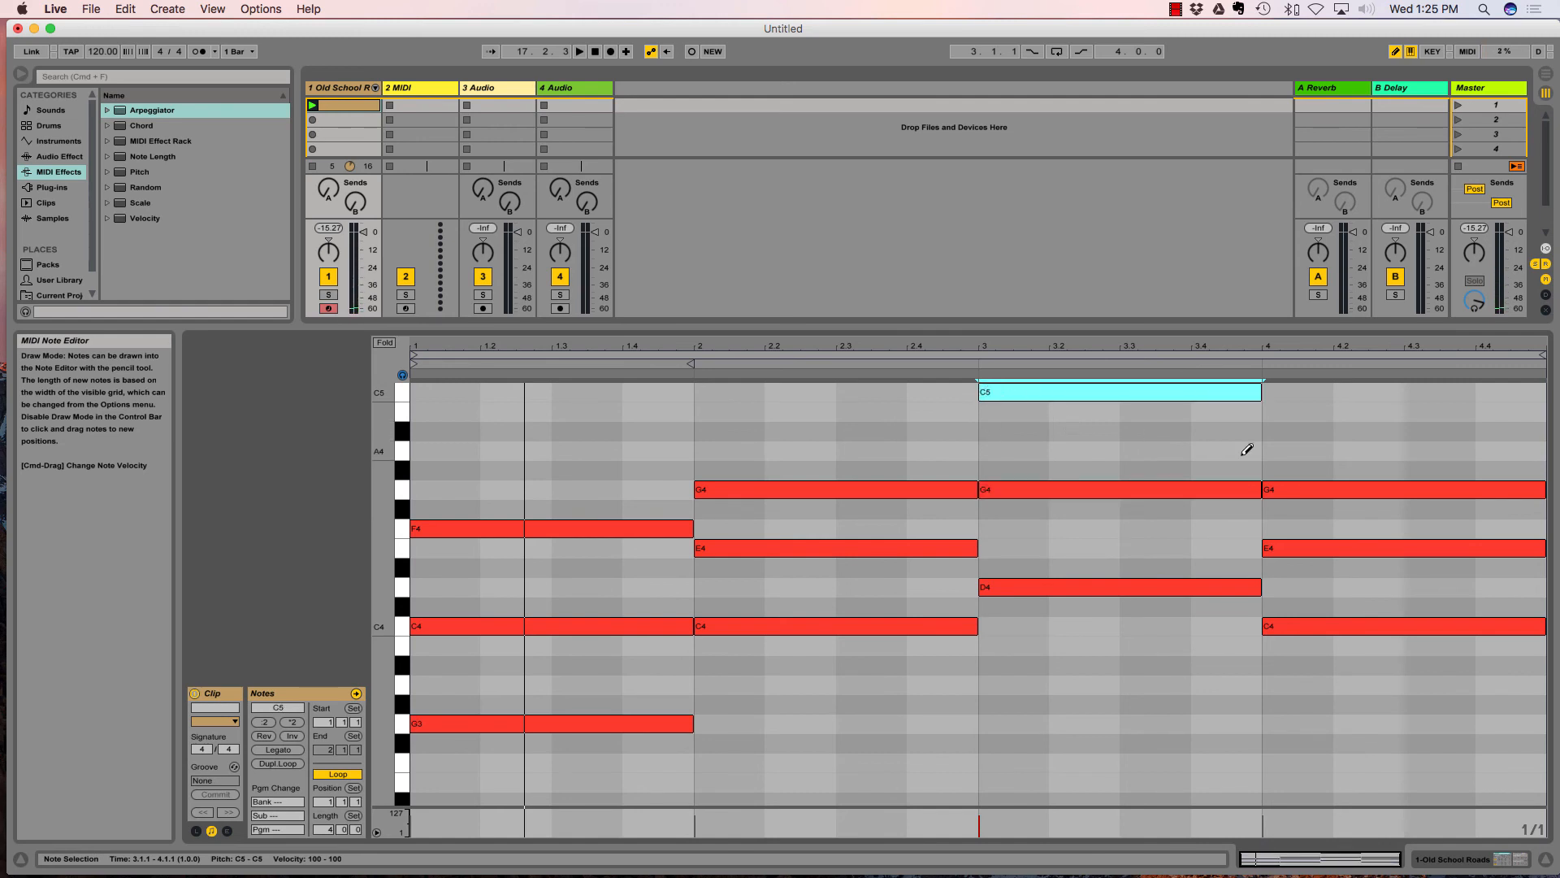
scroll(1246, 450, "up", 2)
key("space")
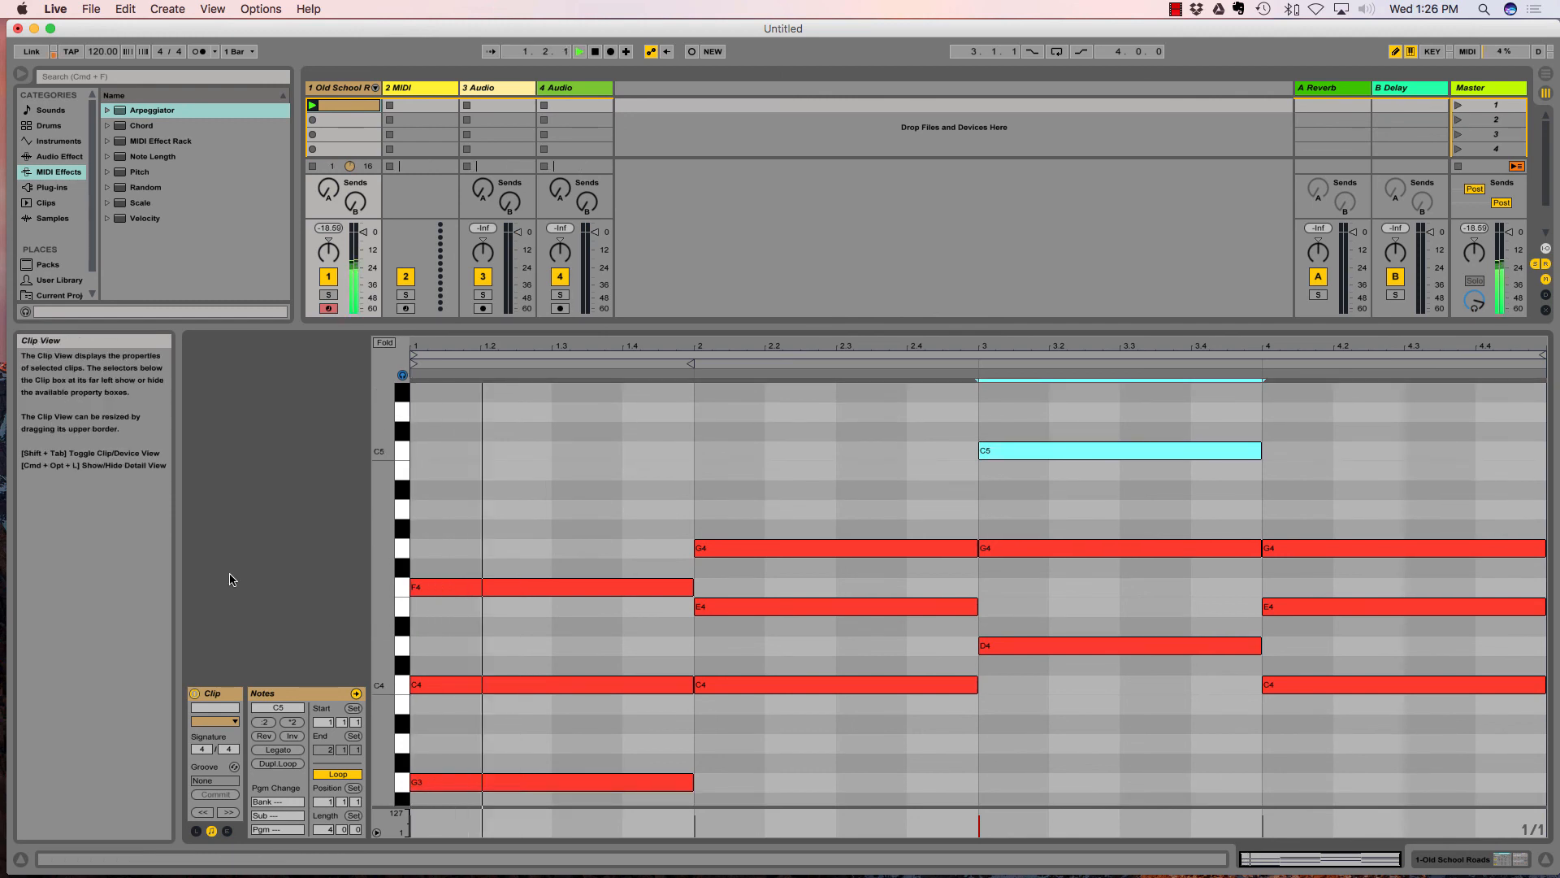